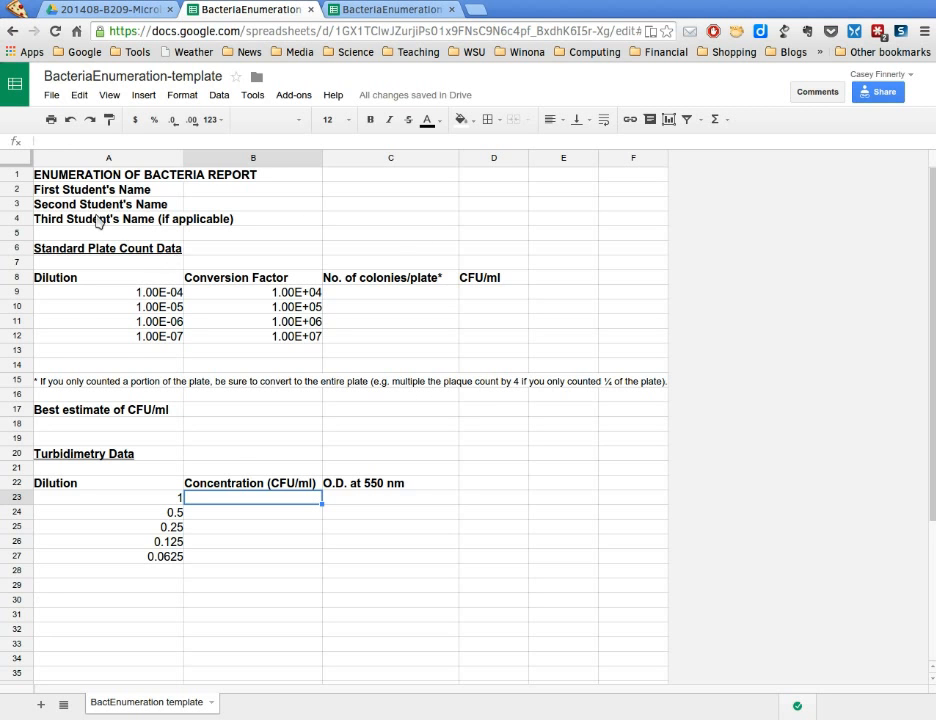
Make a copy of the template spreadsheet, naming it "BacteriaEnumeration-" followed by the student's name.
left_click(50, 94)
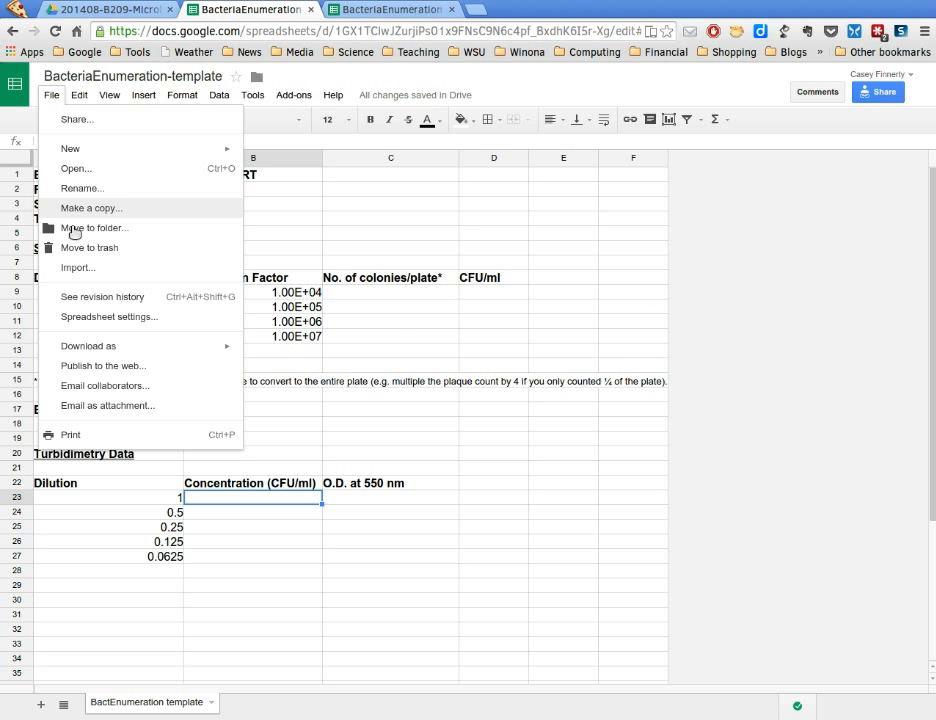
left_click(73, 212)
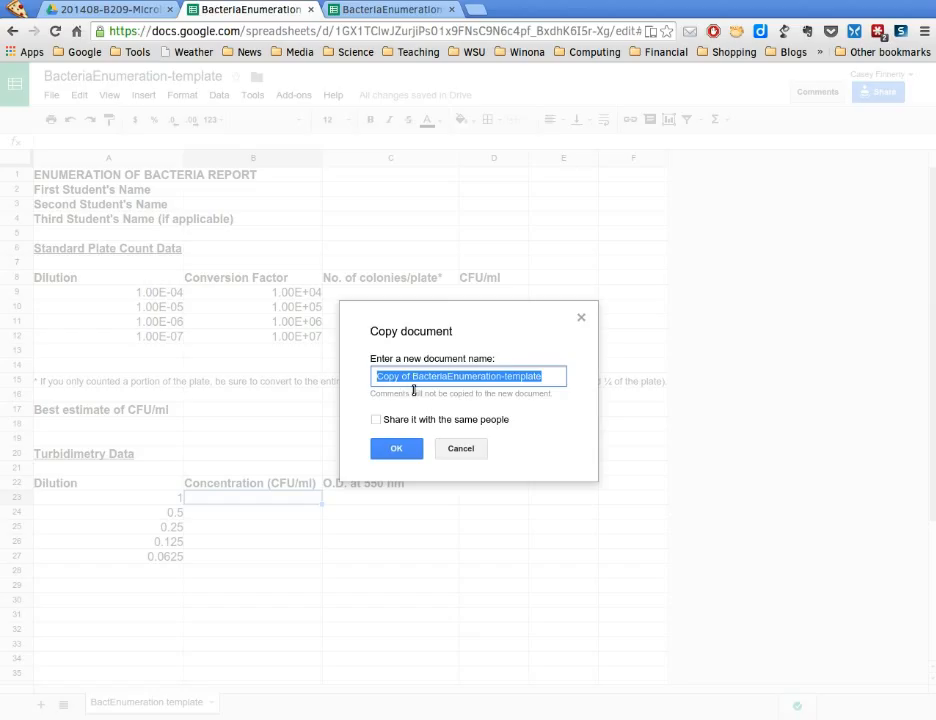
left_click(413, 389)
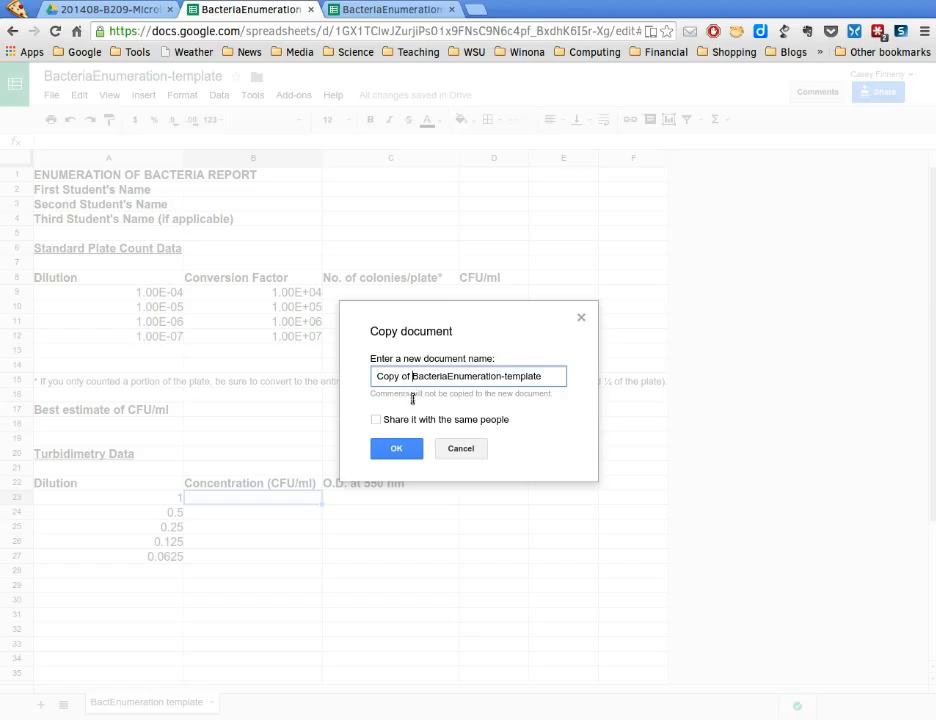
left_click_drag(413, 390, 374, 380)
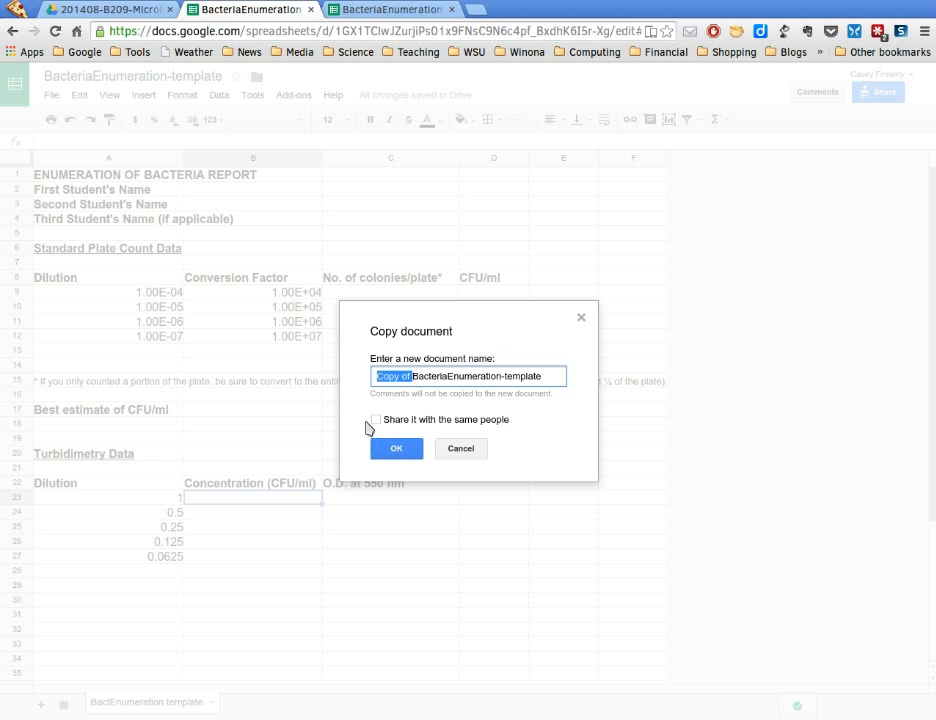
key("BackSpace")
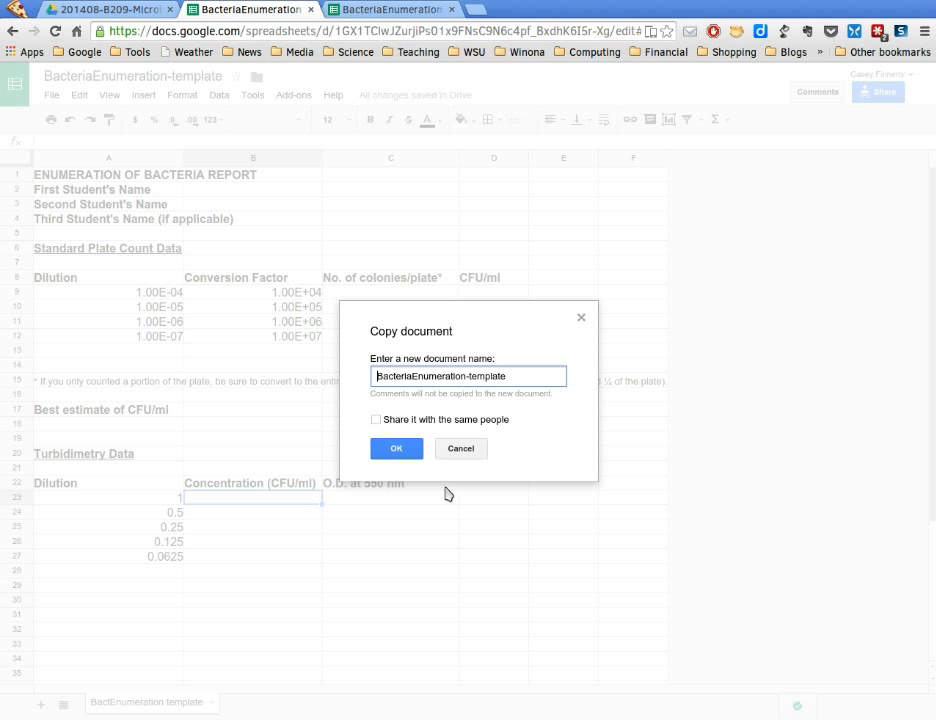
double_click(488, 384)
type("CFinnerty")
left_click(396, 466)
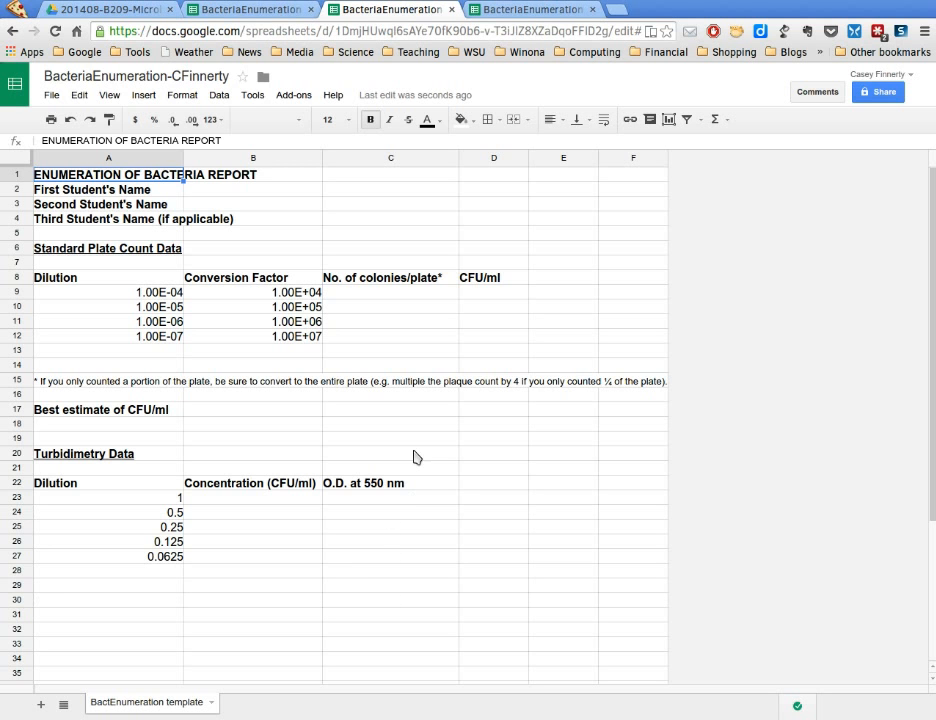
In the BacteriaEnumerationData.xlsx spreadsheet, calculate CFU/ml for the 1.00E-05 dilution in D10 with =B10*C10.
left_click(522, 10)
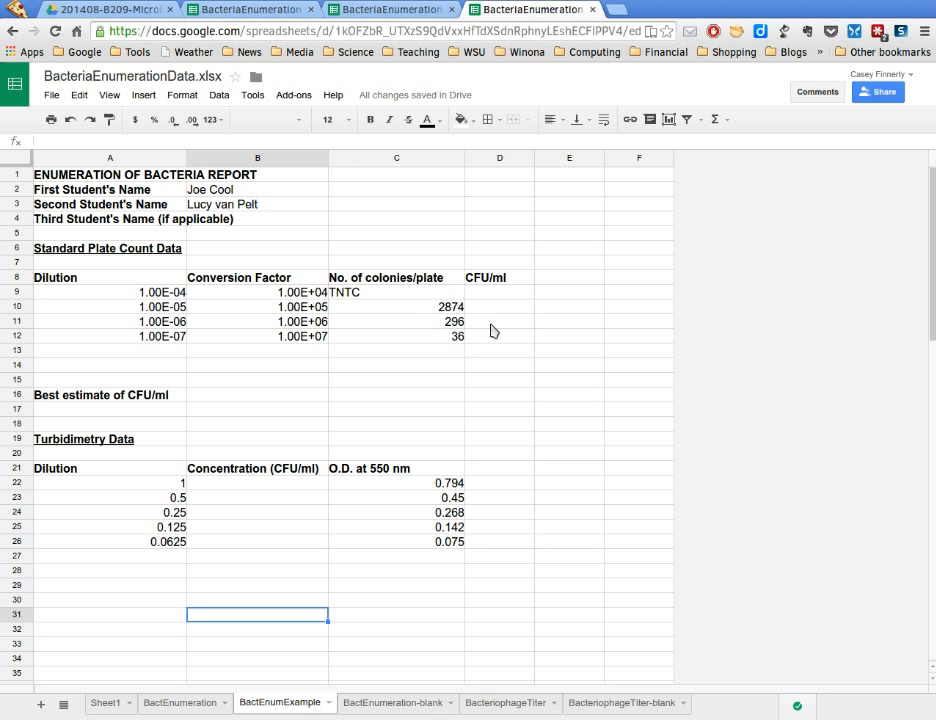
left_click(491, 309)
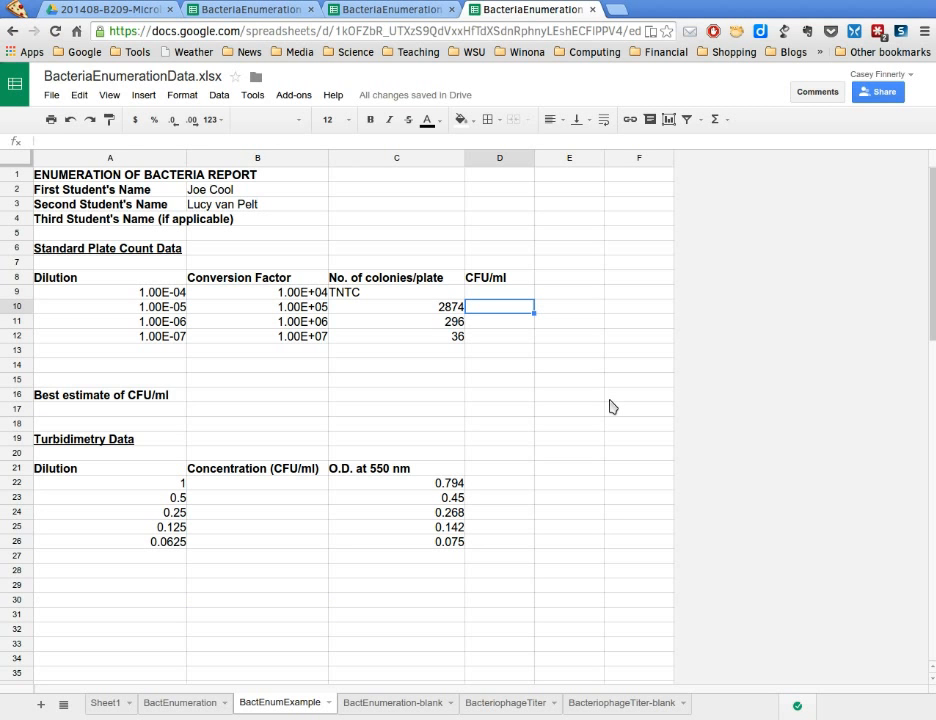
type("=")
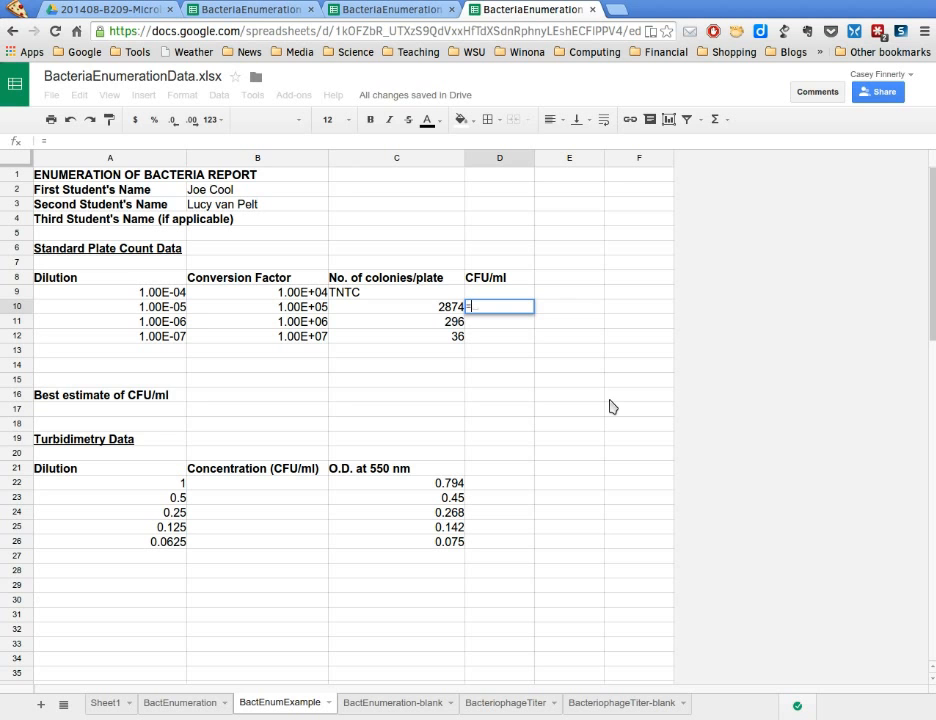
key("Left")
key("Left")
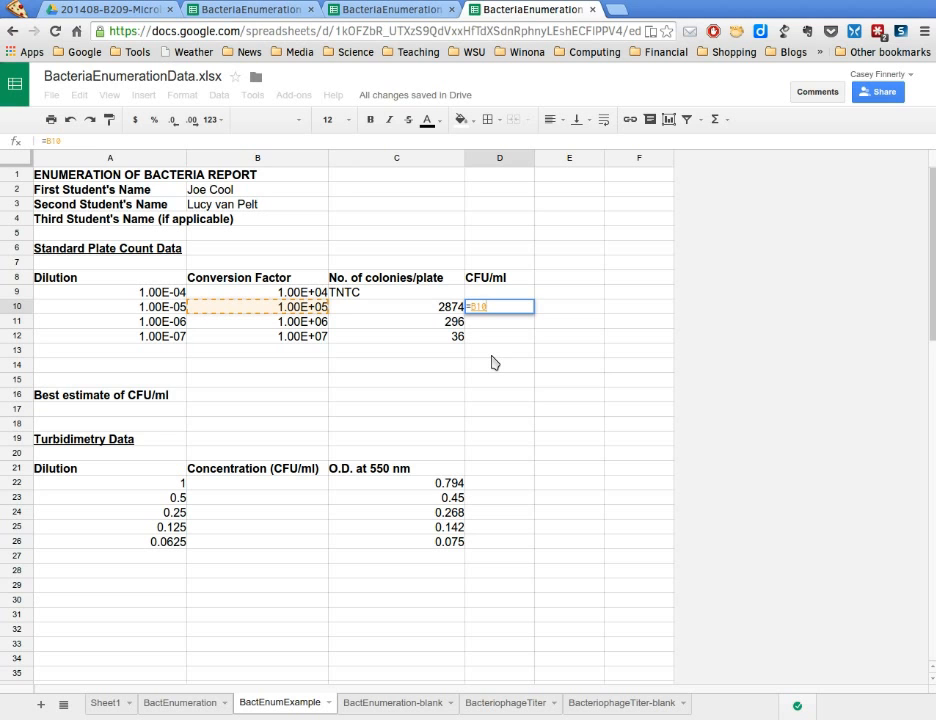
type("*")
type("C10")
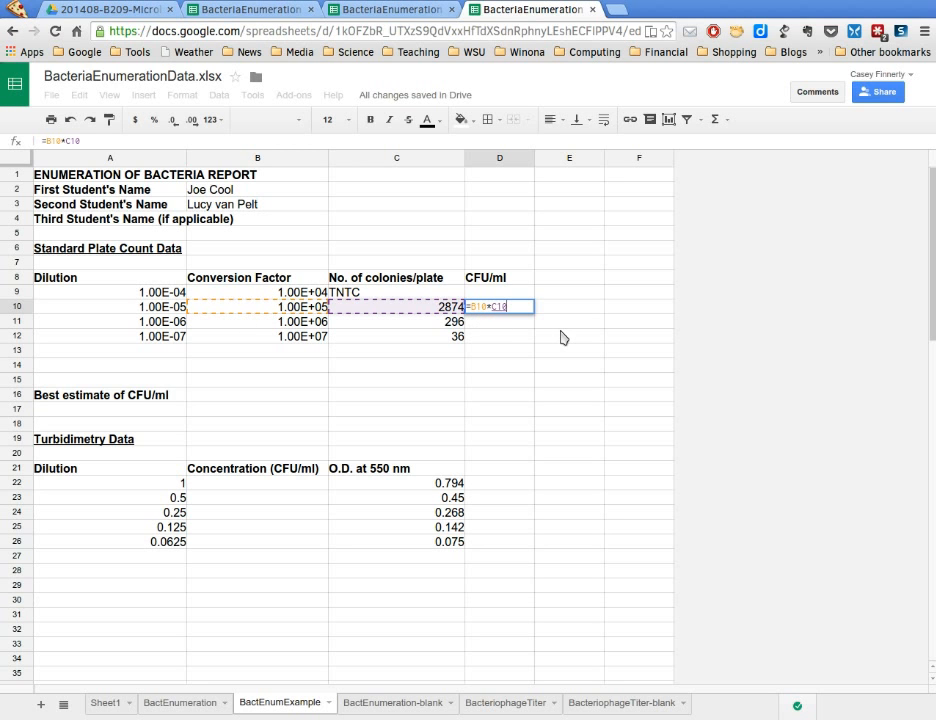
key("Return")
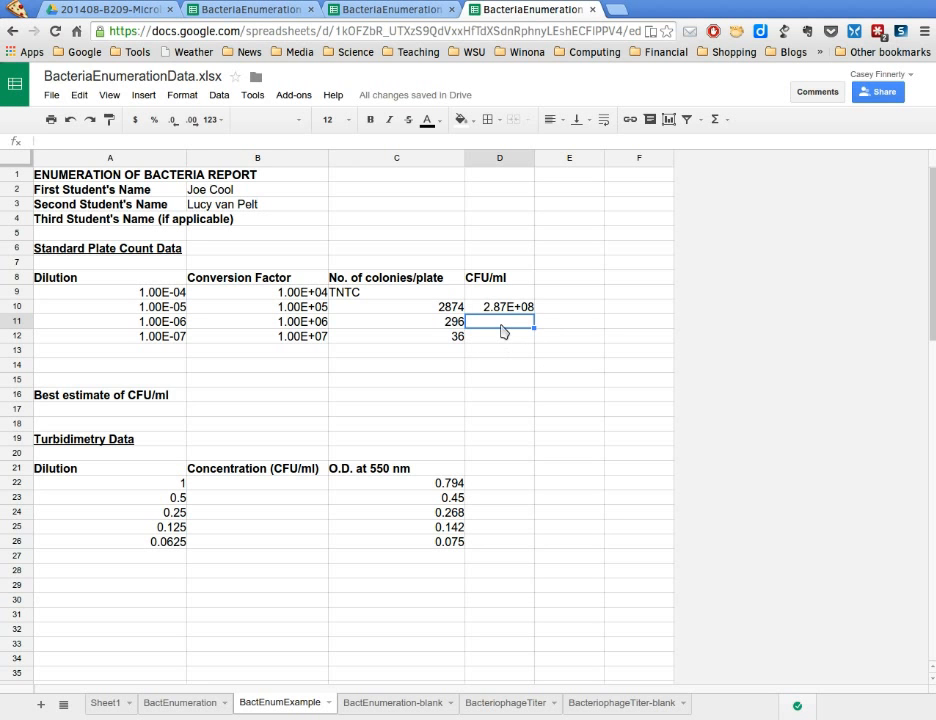
Fill the CFU/ml formula from D10 down through D12 and check the copied formula in D11.
key("Up")
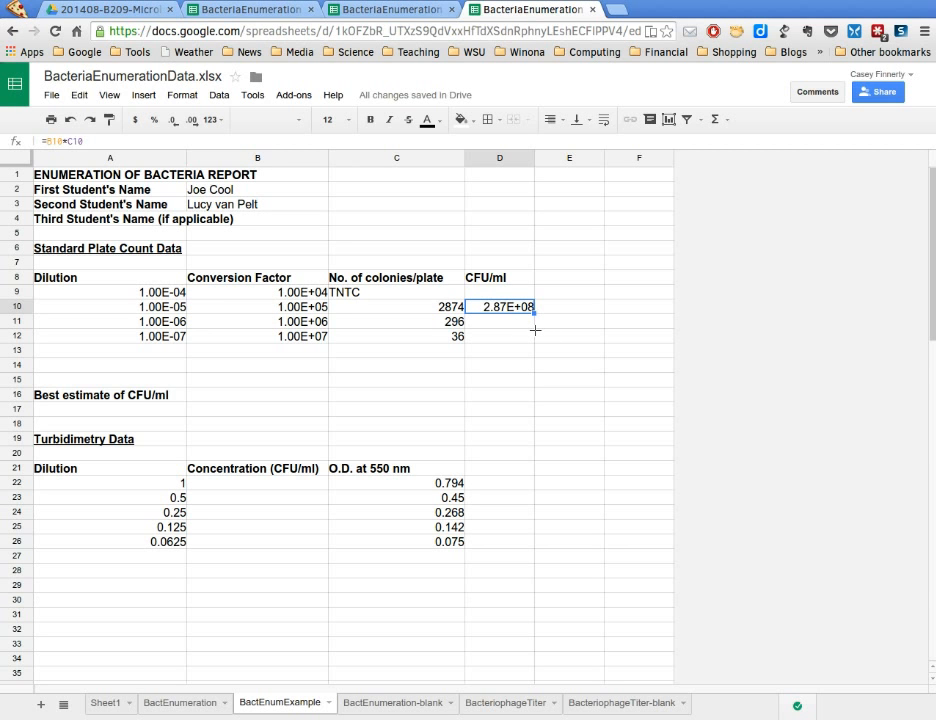
left_click_drag(535, 330, 537, 351)
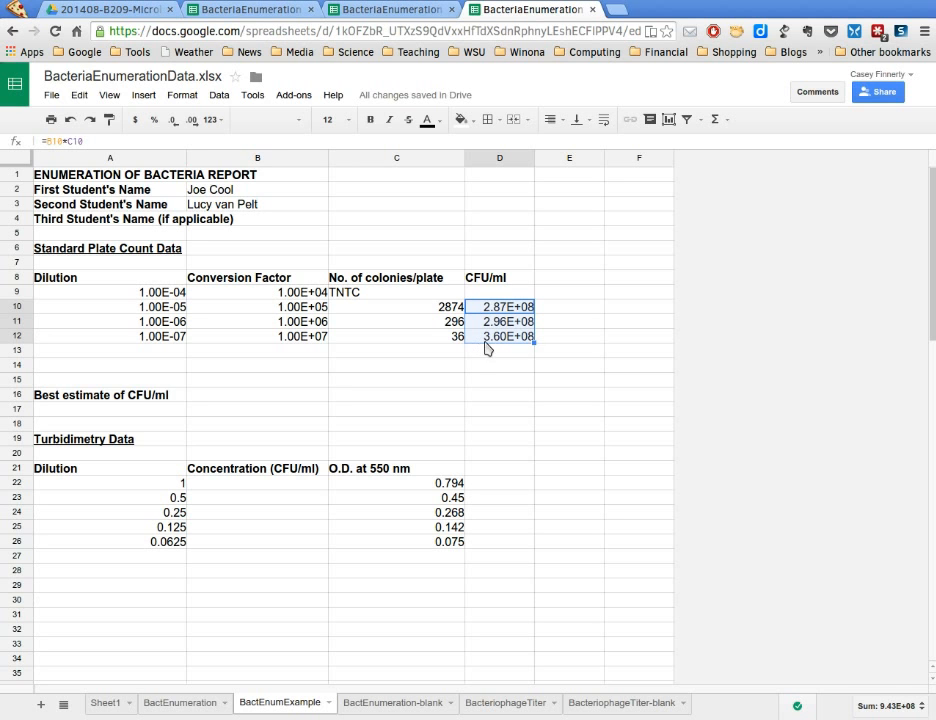
key("Down")
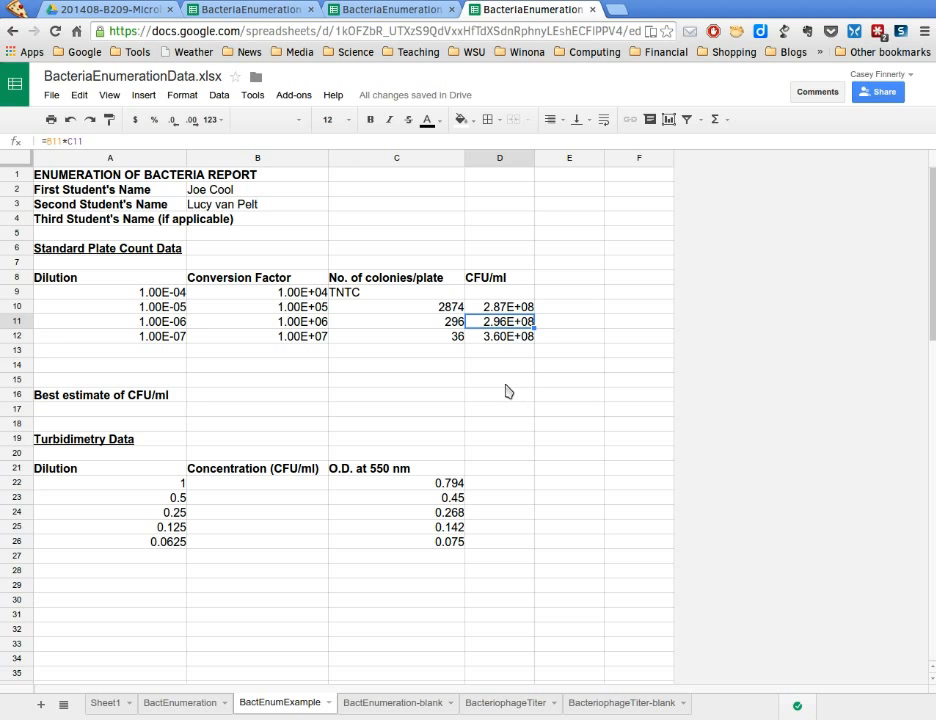
Average the CFU/ml values of the two highest dilutions in D14 with =AVERAGE(D11:D12).
key("Down")
key("Down")
key("Down")
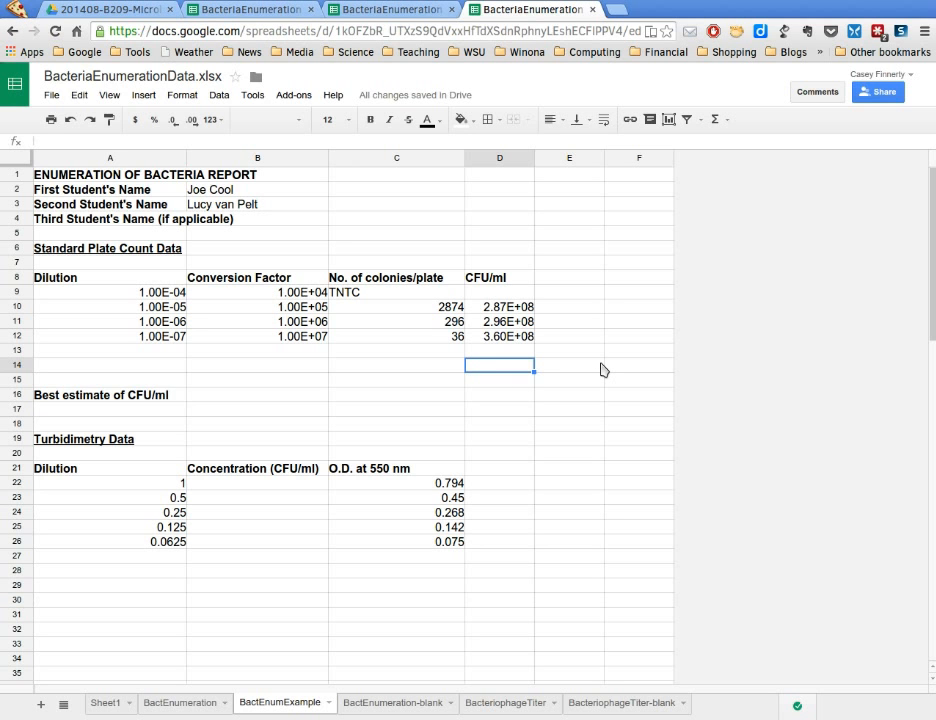
type("=")
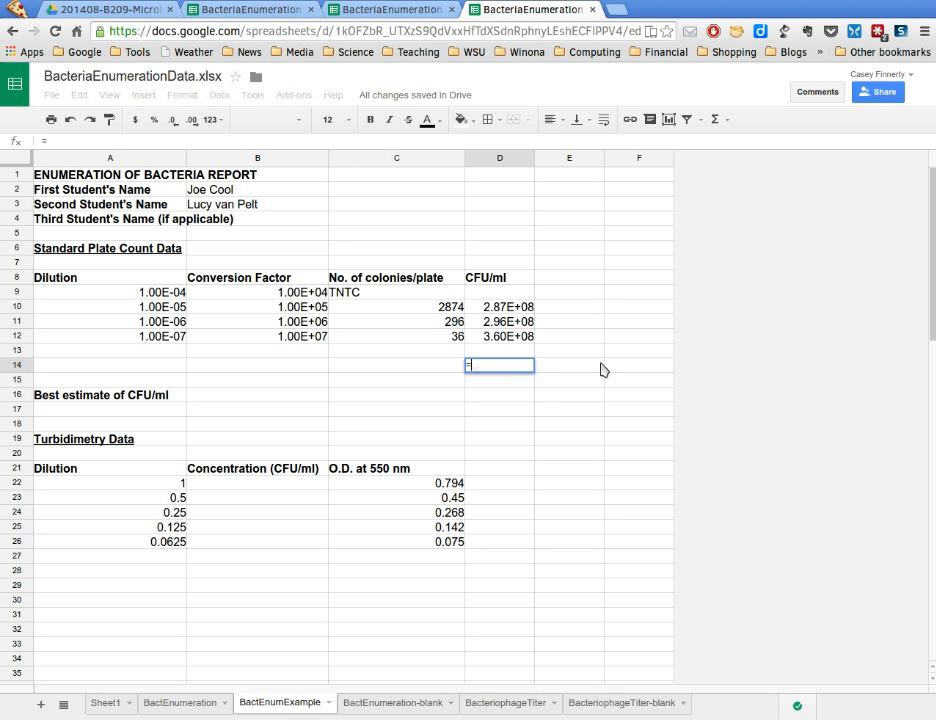
type("ACE")
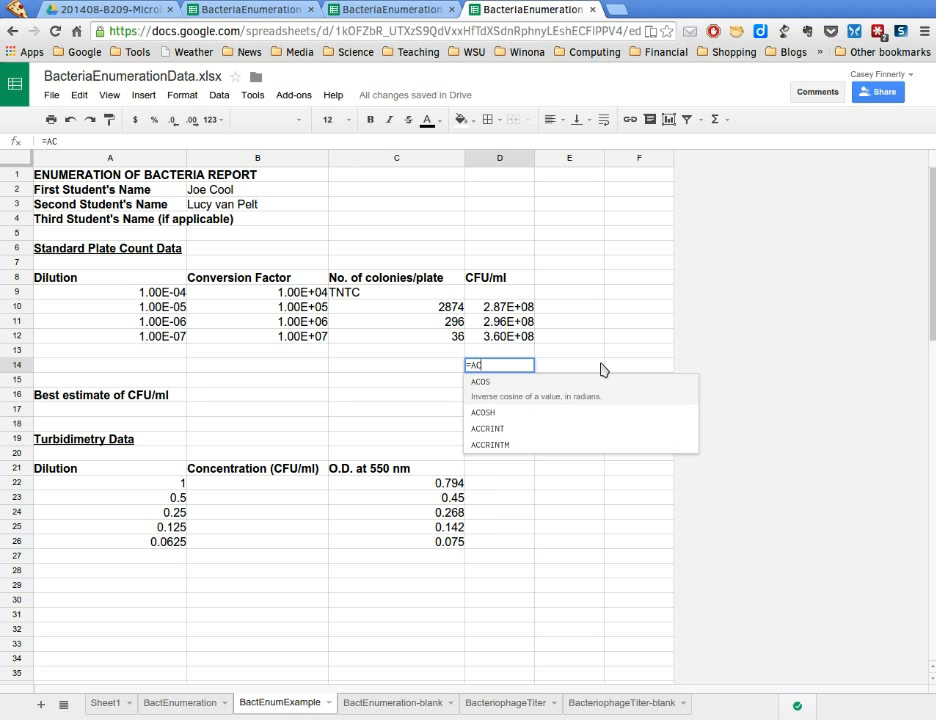
key("BackSpace")
key("BackSpace")
type("VERAGE")
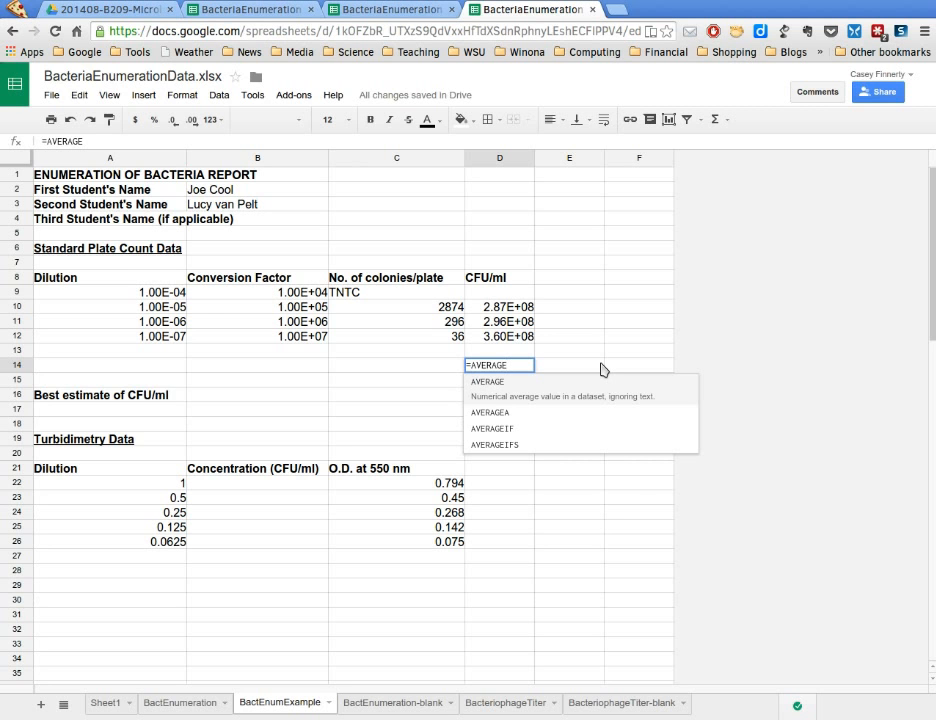
type("(")
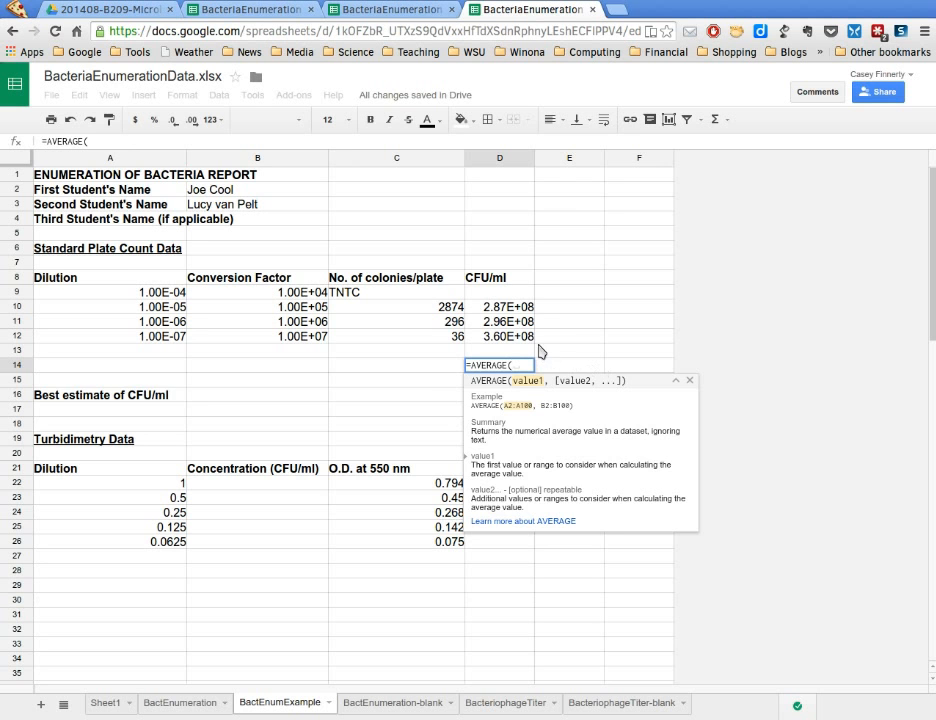
left_click(500, 321)
left_click_drag(511, 346, 511, 352)
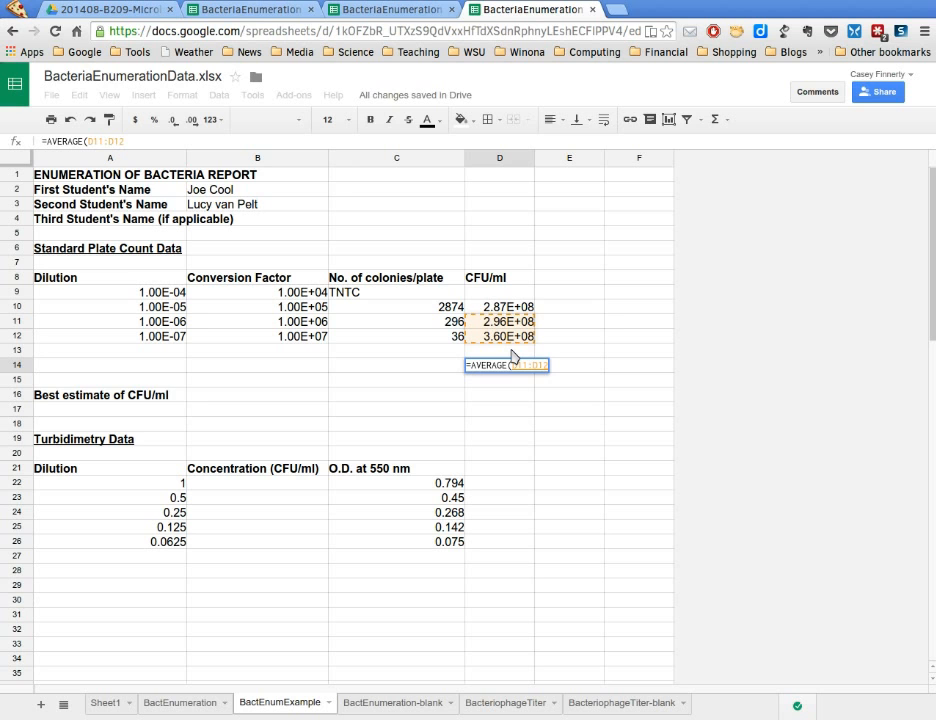
type(")")
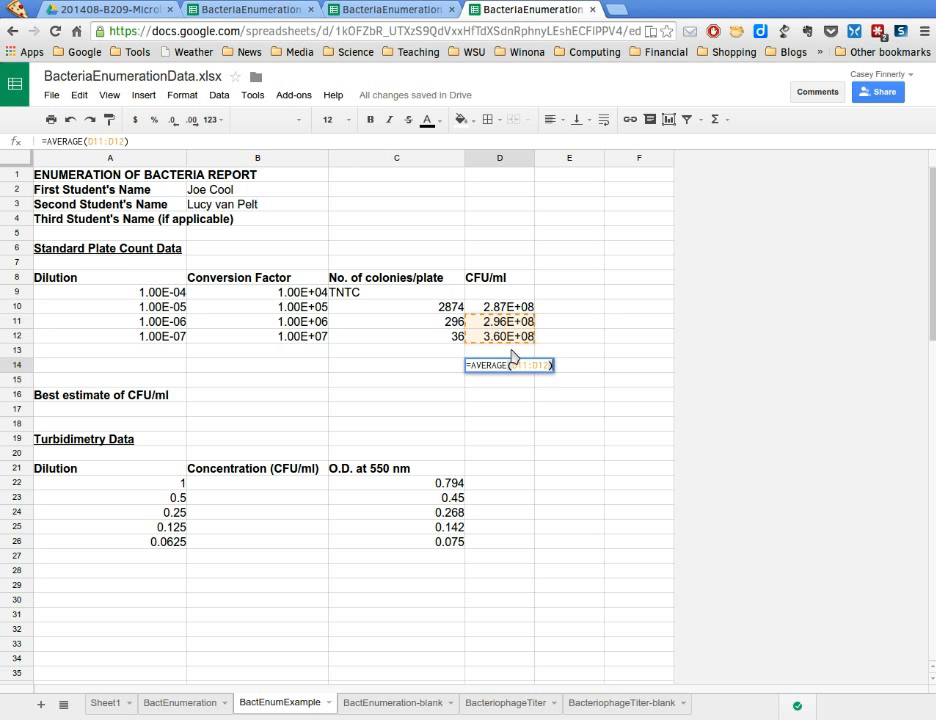
key("Return")
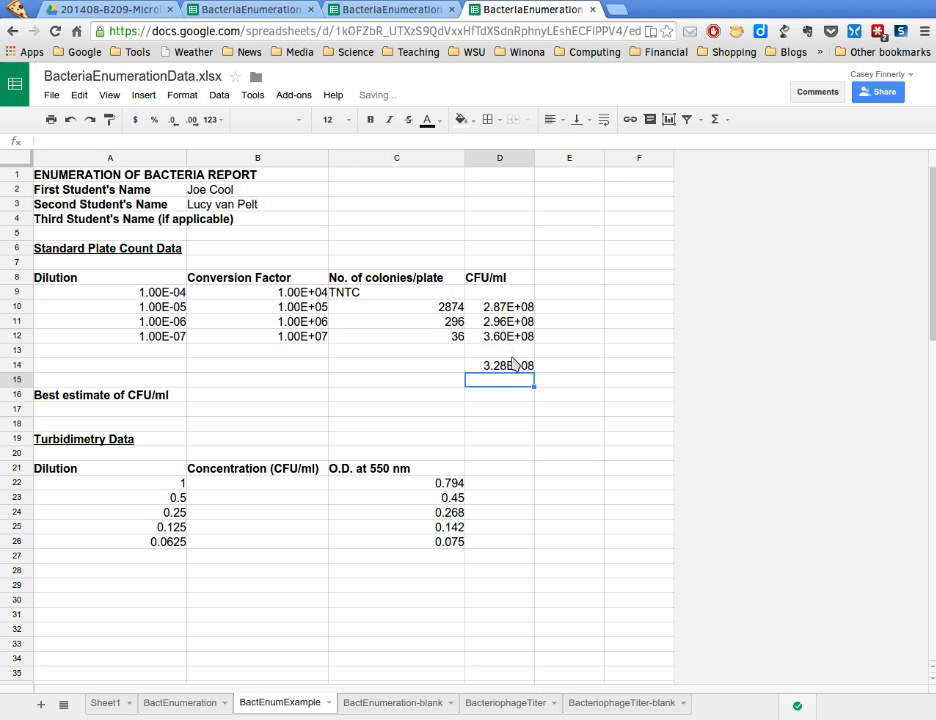
Link the best estimate of CFU/ml in B16 to the average with =D14.
left_click(505, 366)
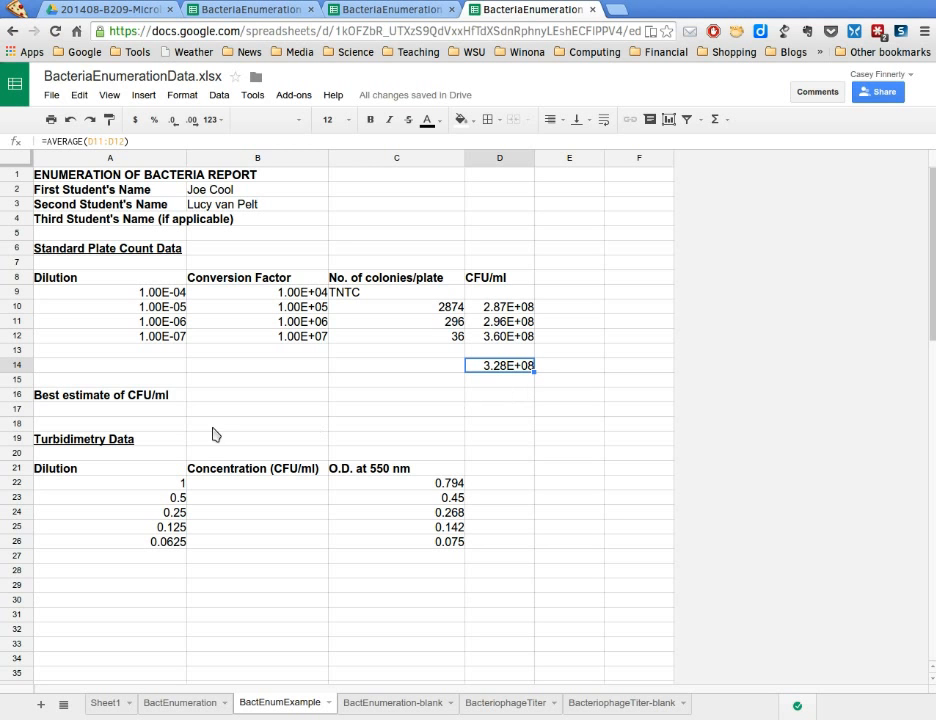
left_click(213, 398)
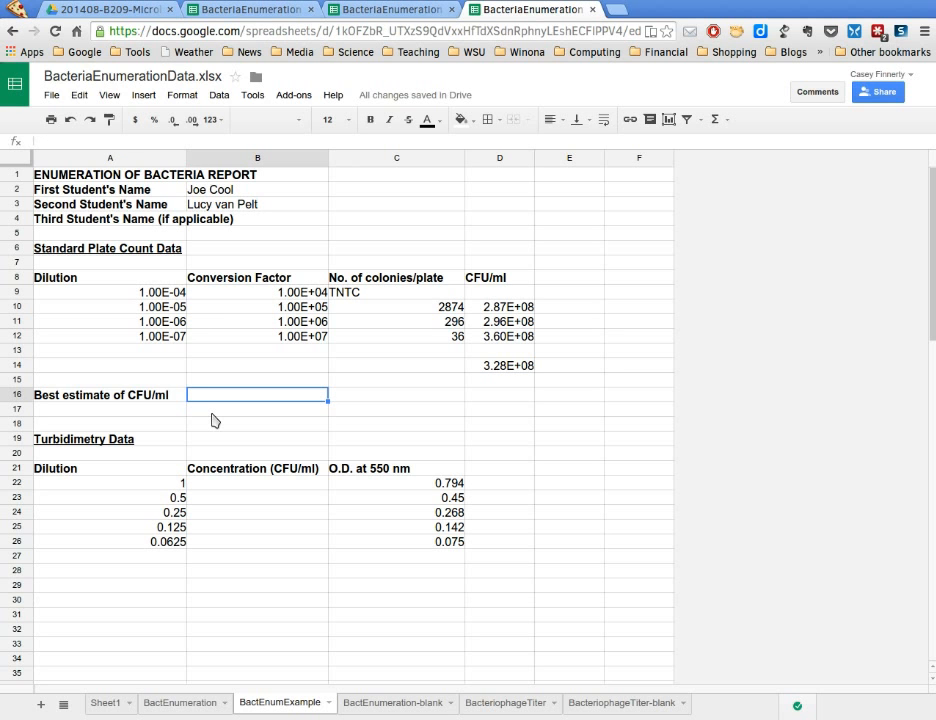
type("=")
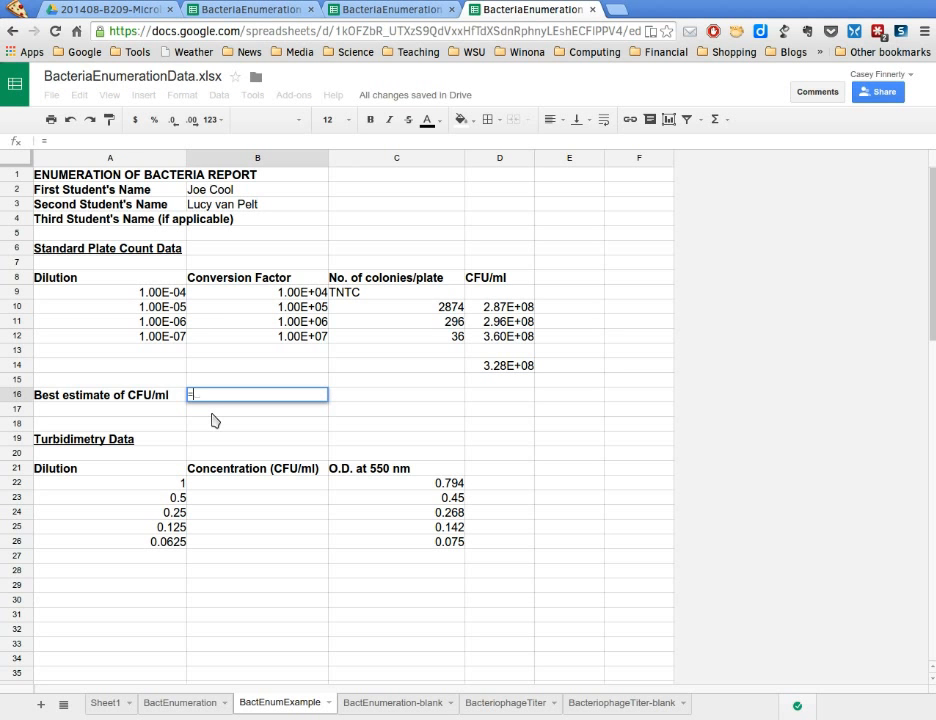
type("D14")
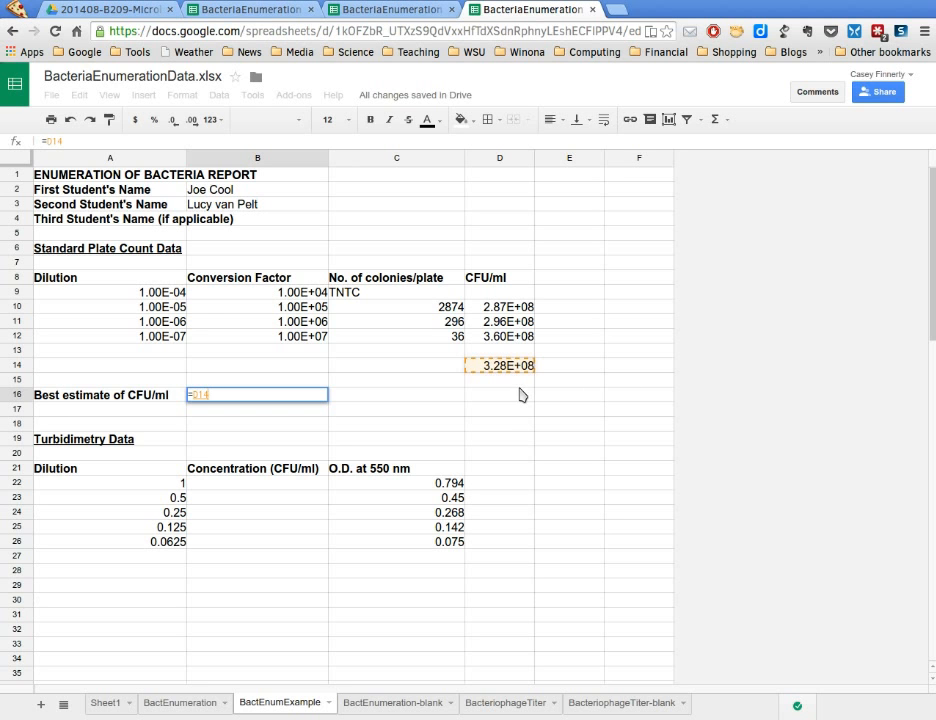
key("Return")
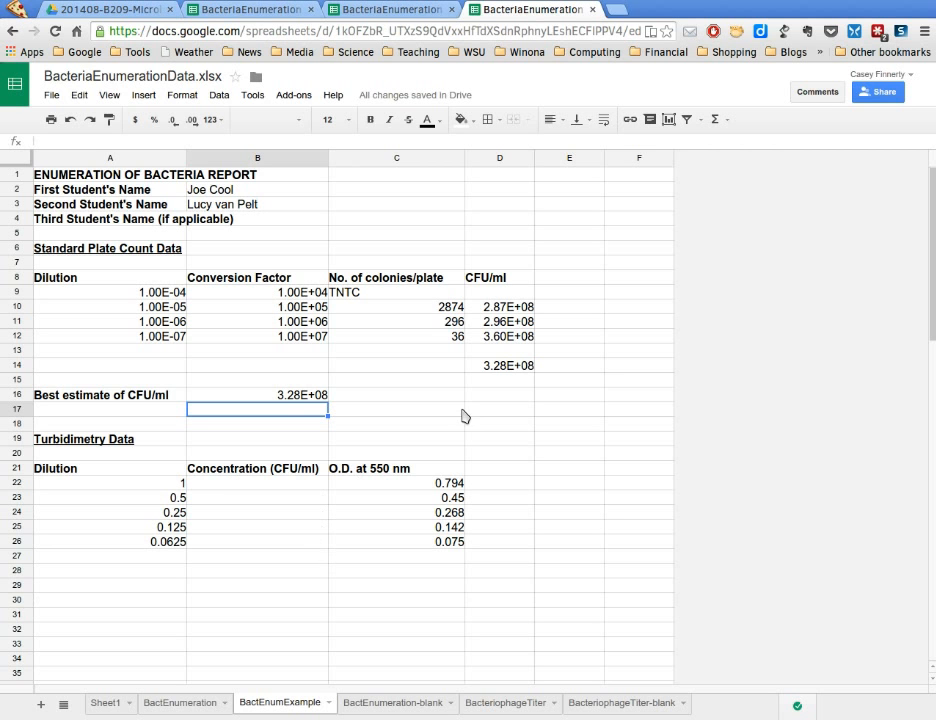
Label the average by entering "Average of D11 and D12" in C14.
left_click(432, 366)
type("A")
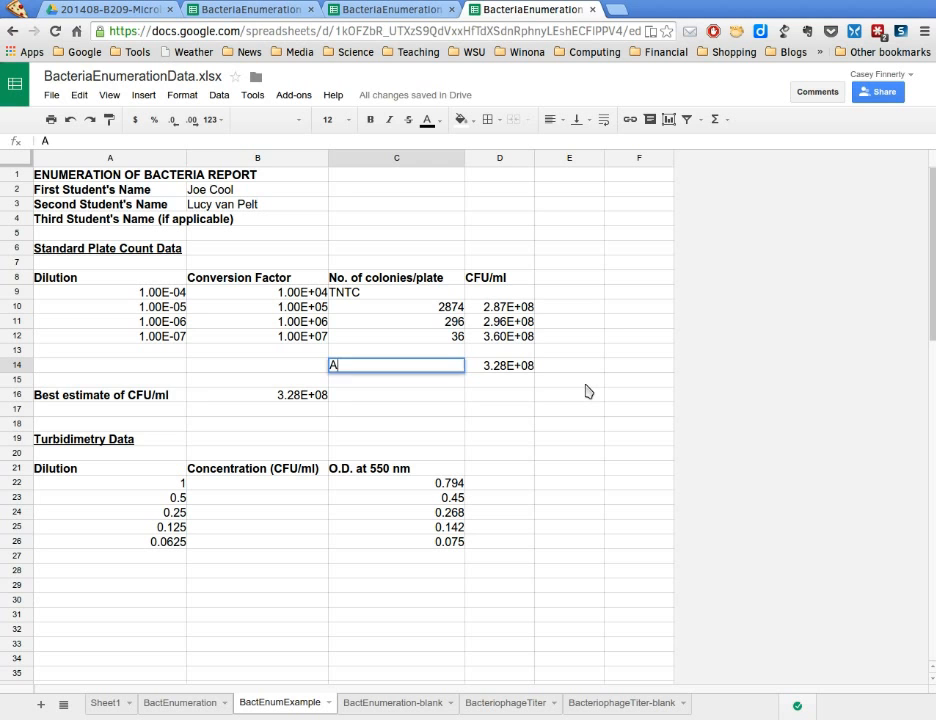
type("verage of ")
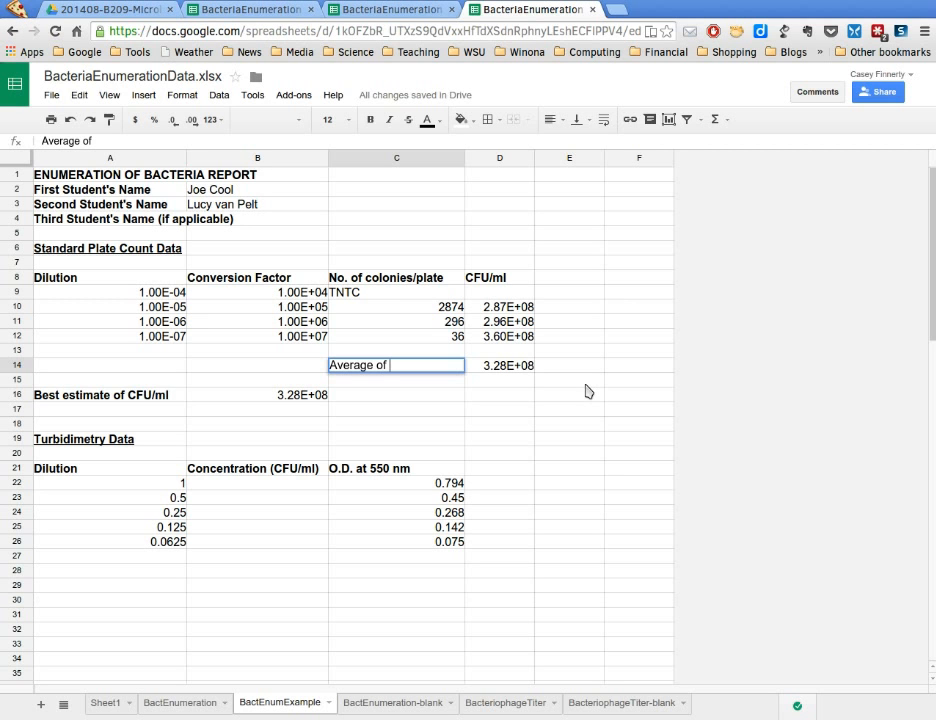
type("D11 and D12")
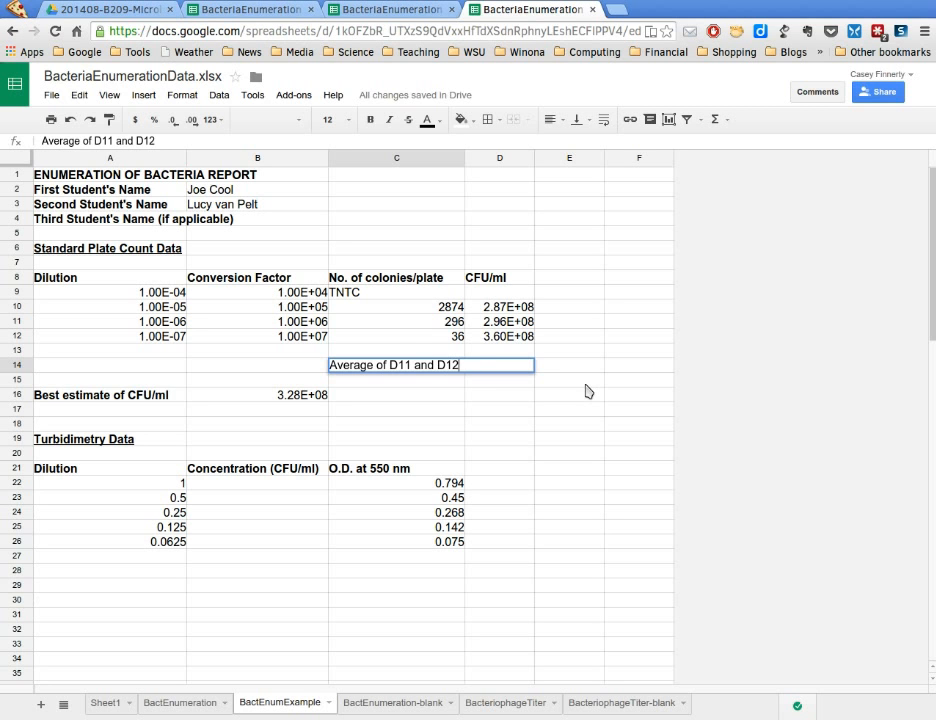
key("Return")
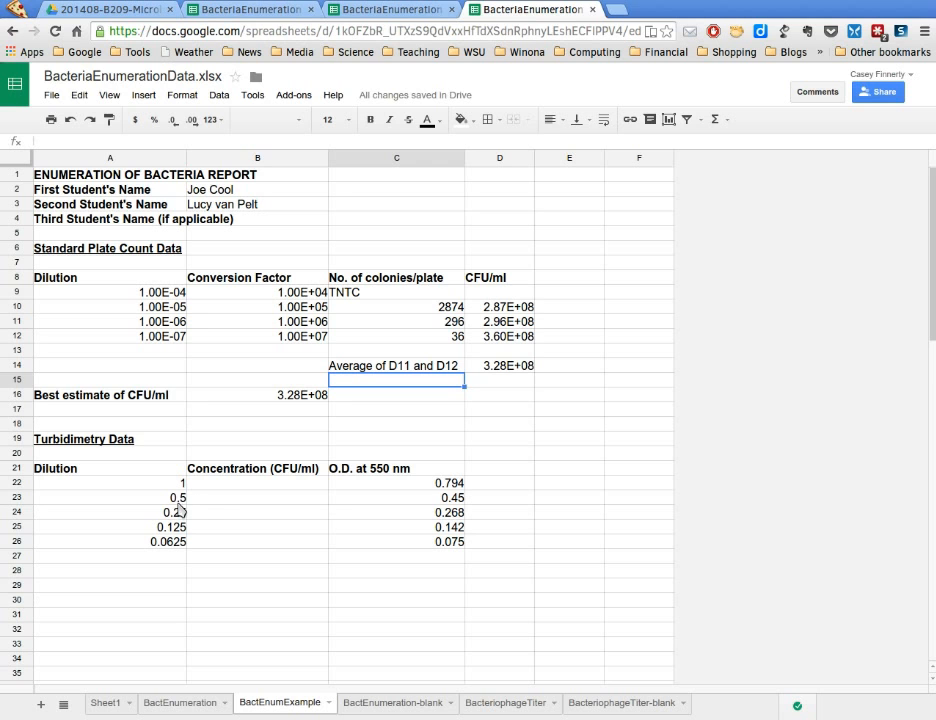
Calculate the undiluted concentration in B22 with =A22*B16, multiplying the dilution by the best estimate of CFU/ml.
left_click(124, 547)
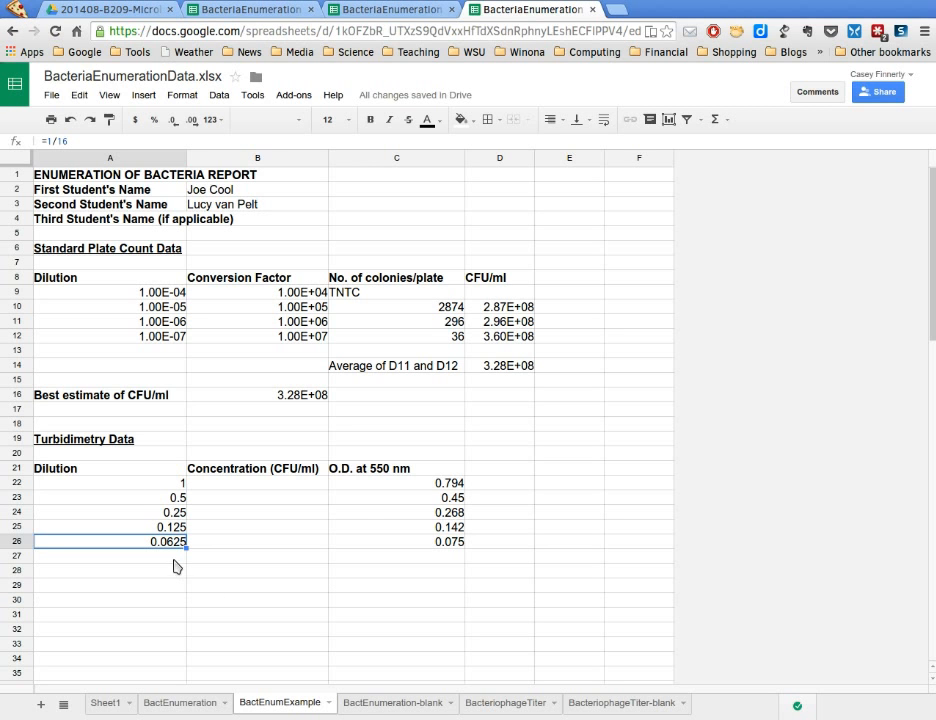
left_click(270, 487)
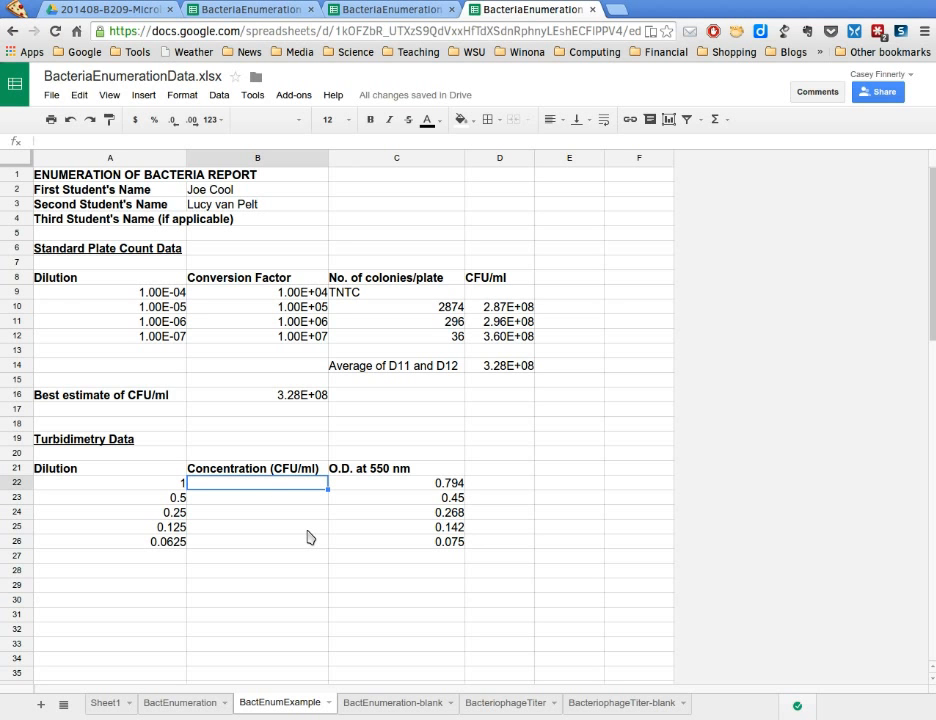
type("=")
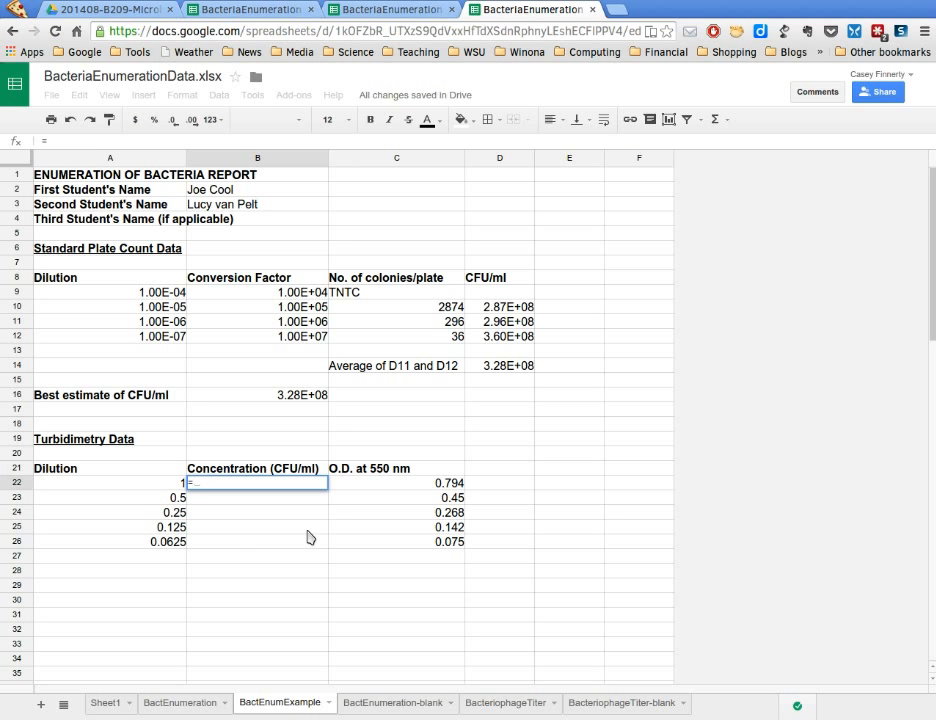
key("Left")
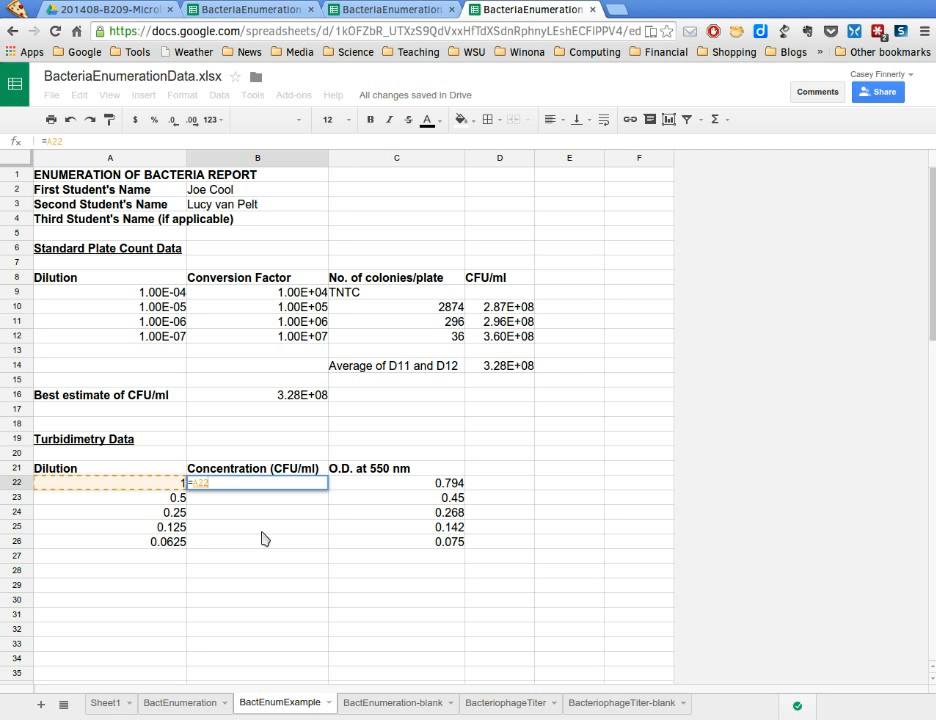
type("*B16")
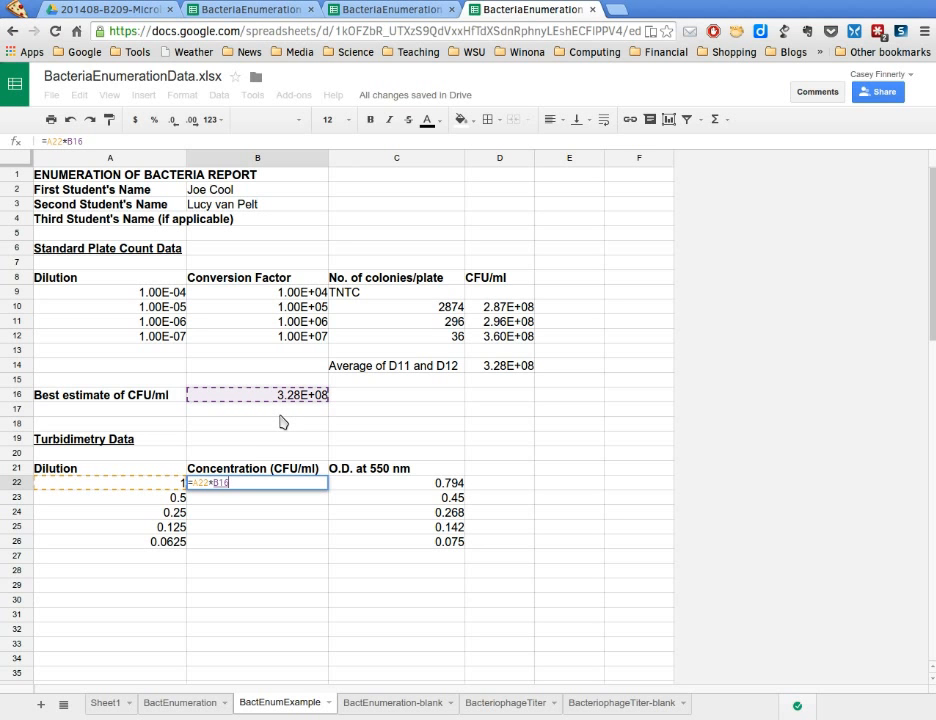
key("Return")
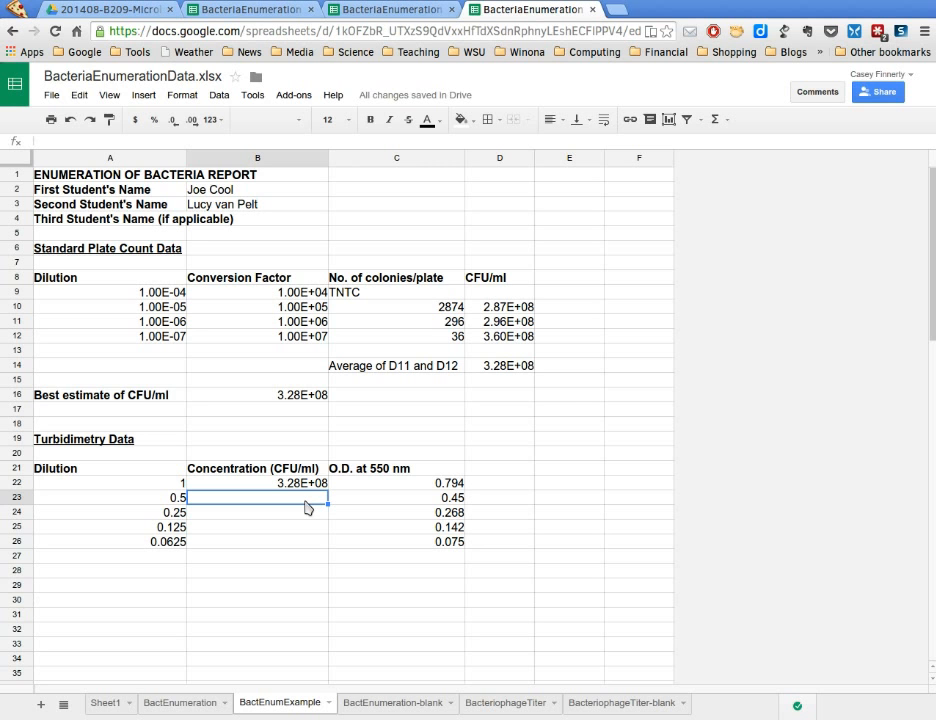
Try filling the relative-reference concentration formula from B22 down through B26 and inspect the copy in B23.
key("Up")
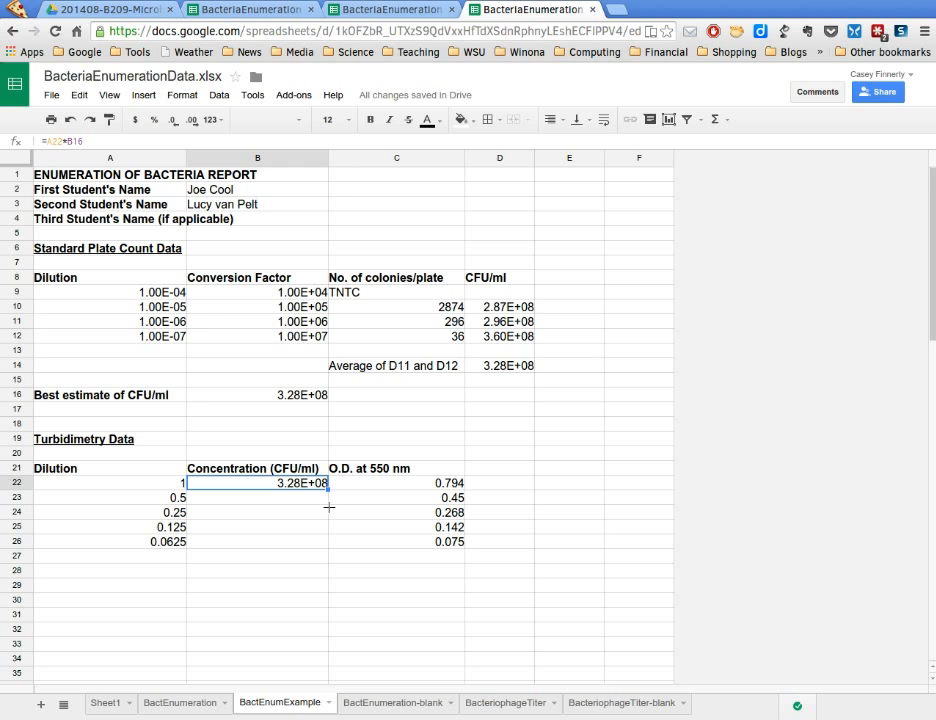
left_click_drag(329, 507, 328, 547)
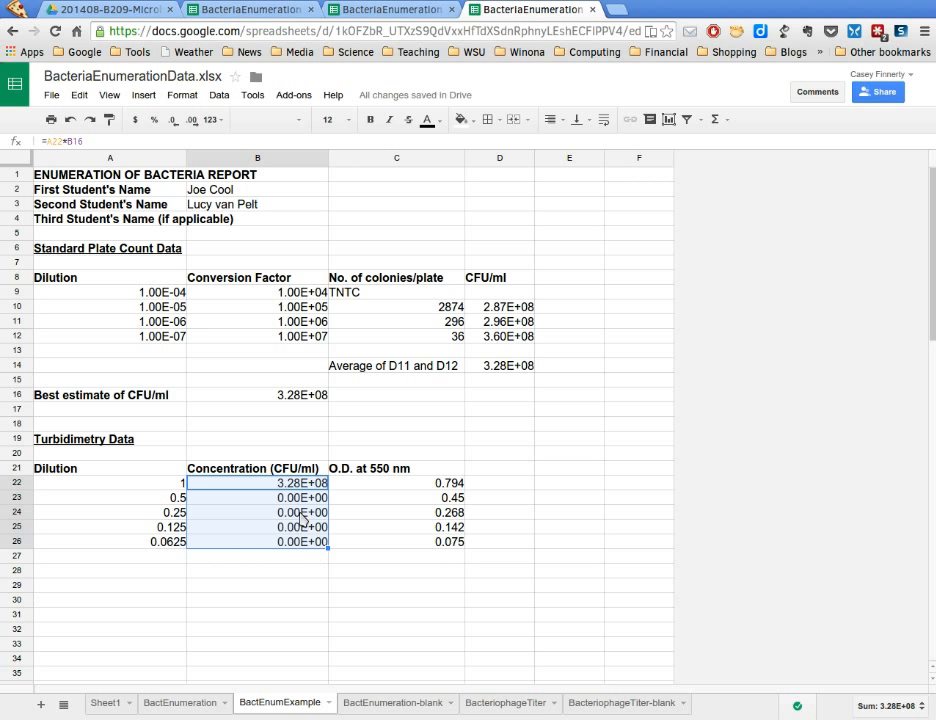
key("Down")
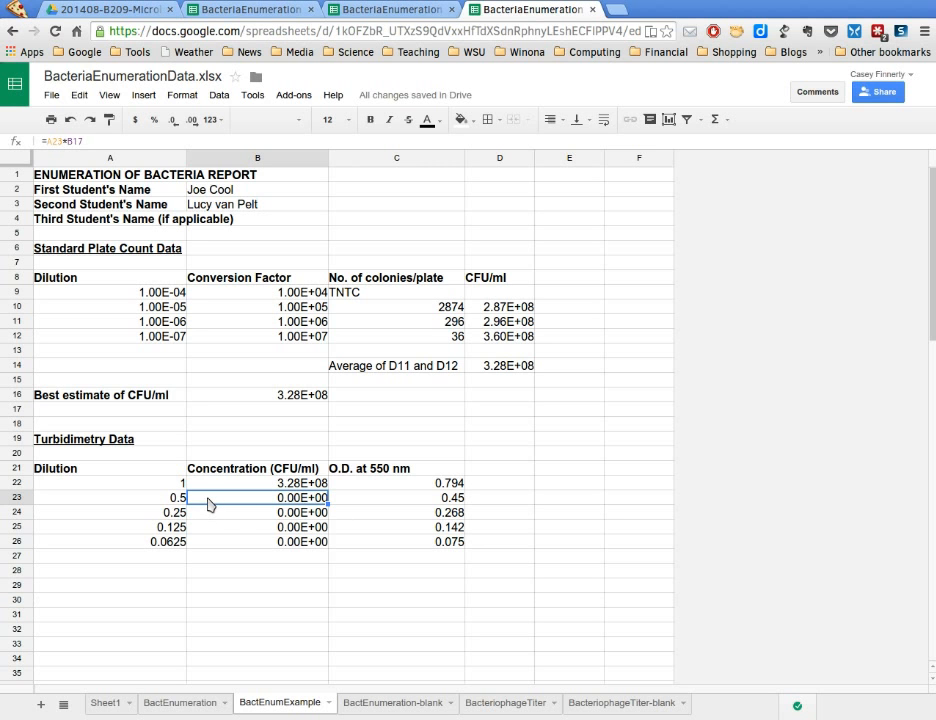
Lock the best-estimate row in the B22 concentration formula so it reads =A22*B$16.
key("Up")
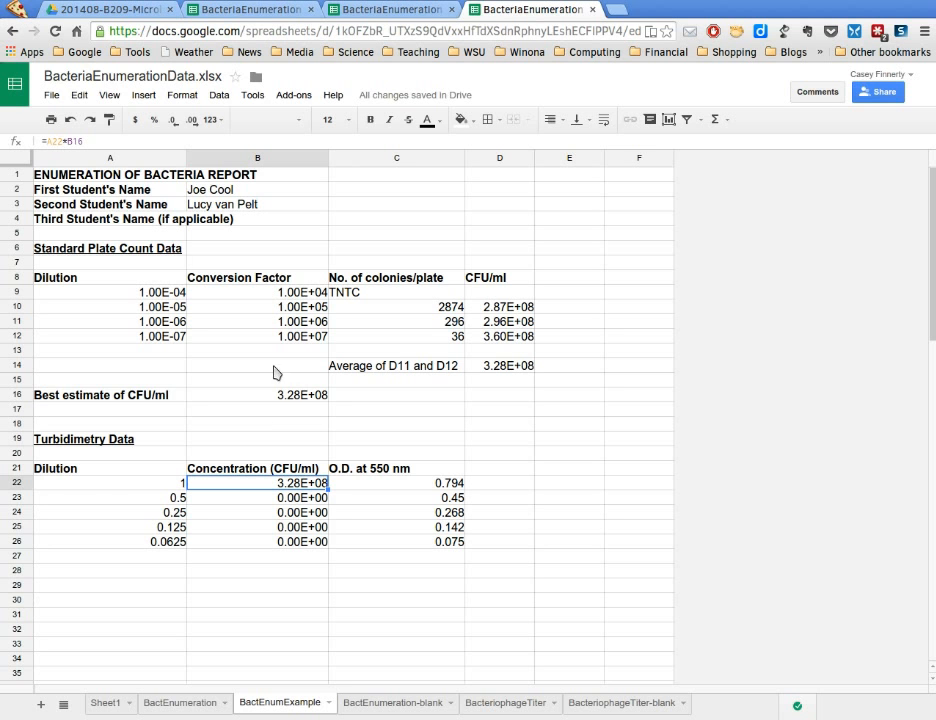
key("Return")
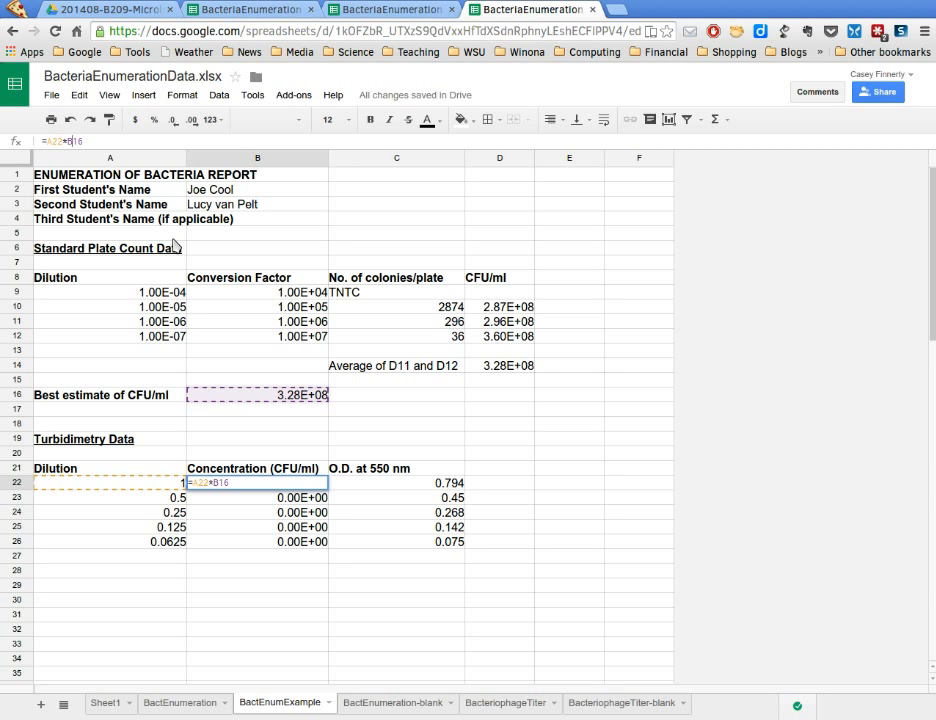
type("$")
key("Return")
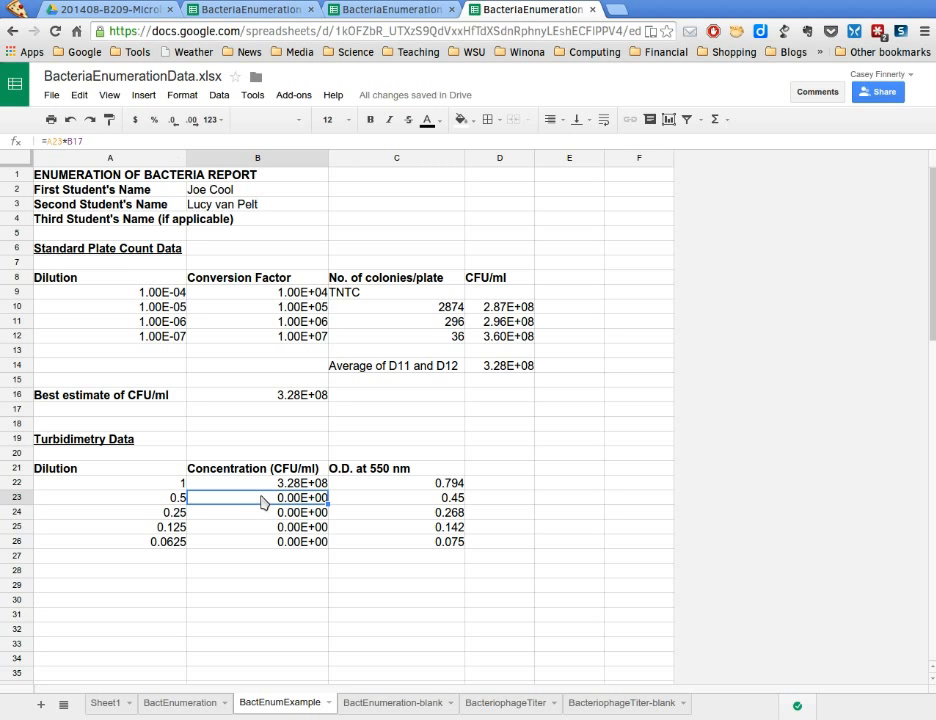
Fill the corrected concentration formula from B22 down through B26 and check the copied formulas in B23 to B26.
key("Up")
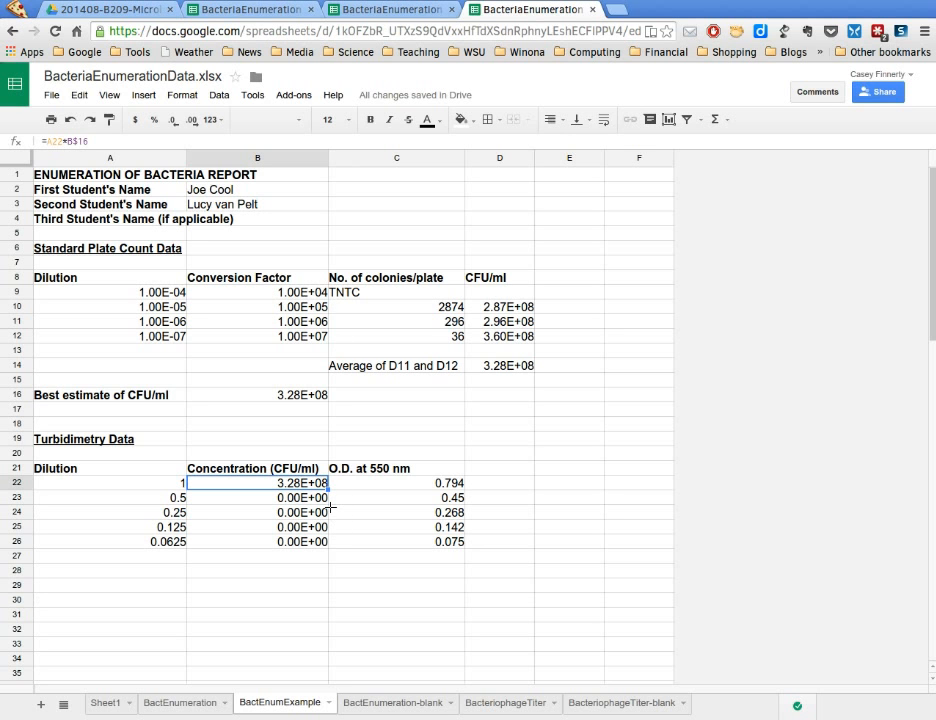
left_click_drag(329, 520, 332, 564)
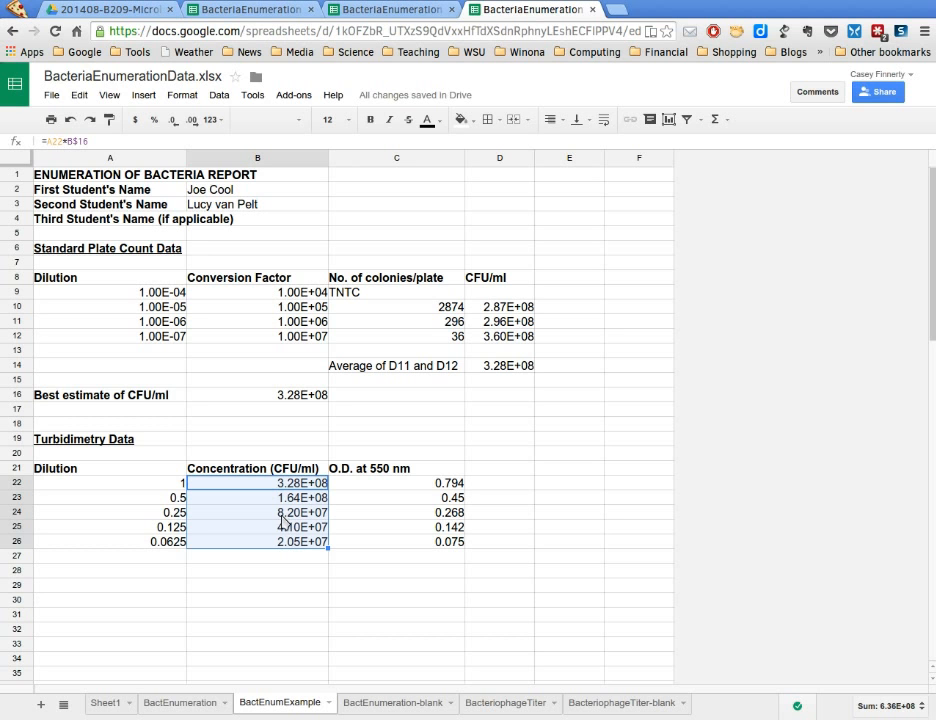
key("Down")
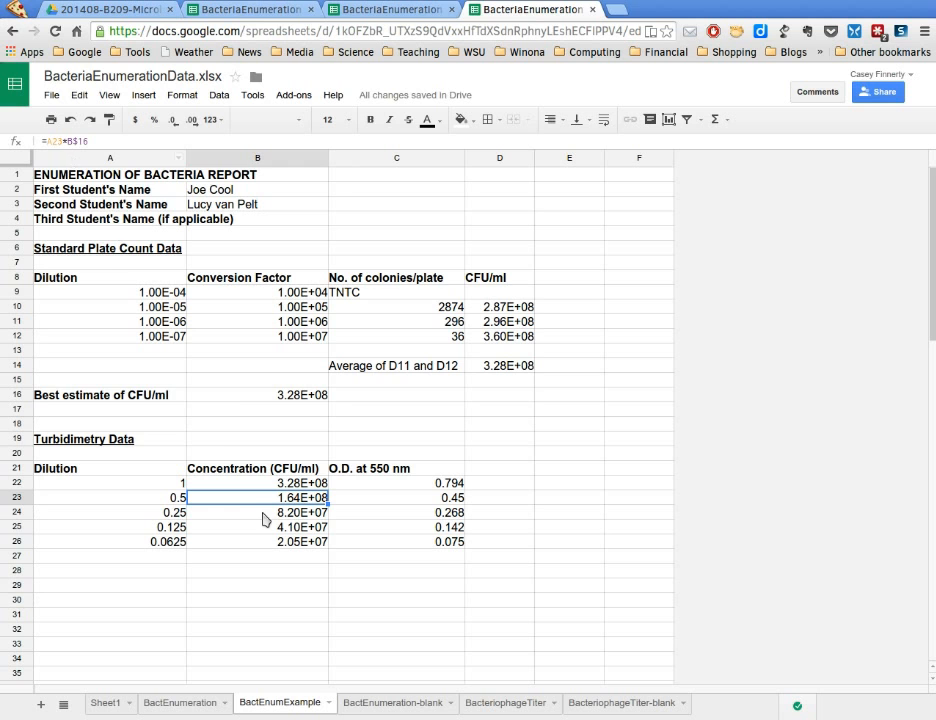
key("Down")
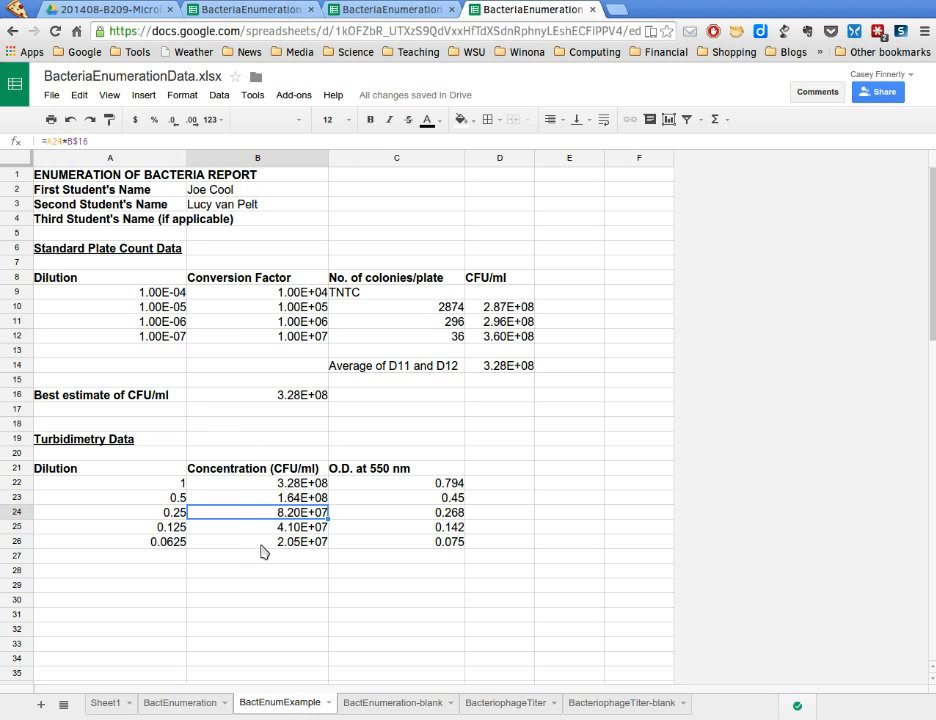
key("Down")
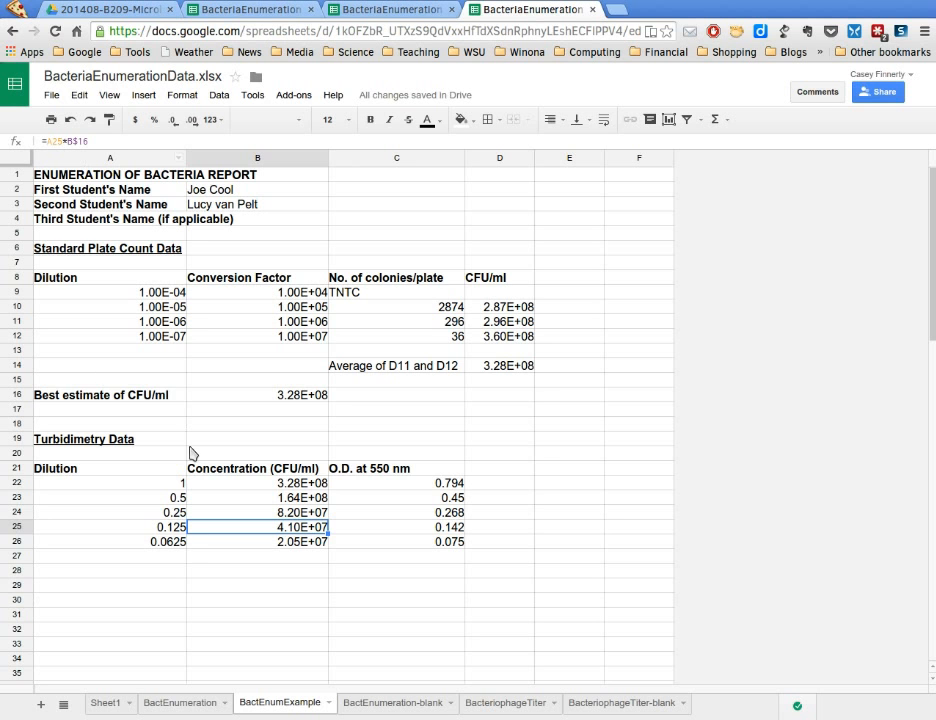
key("Down")
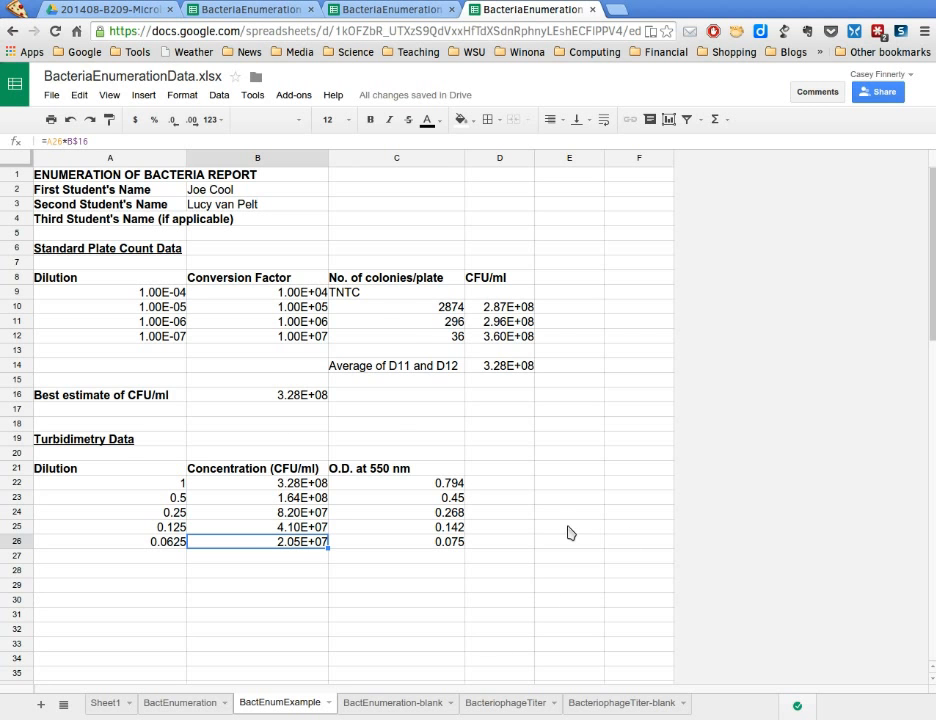
Start a new chart from the concentration and O.D. data in B21:C26, including the header row.
scroll(568, 531, "down", 1)
scroll(568, 531, "down", 1)
left_click(318, 483)
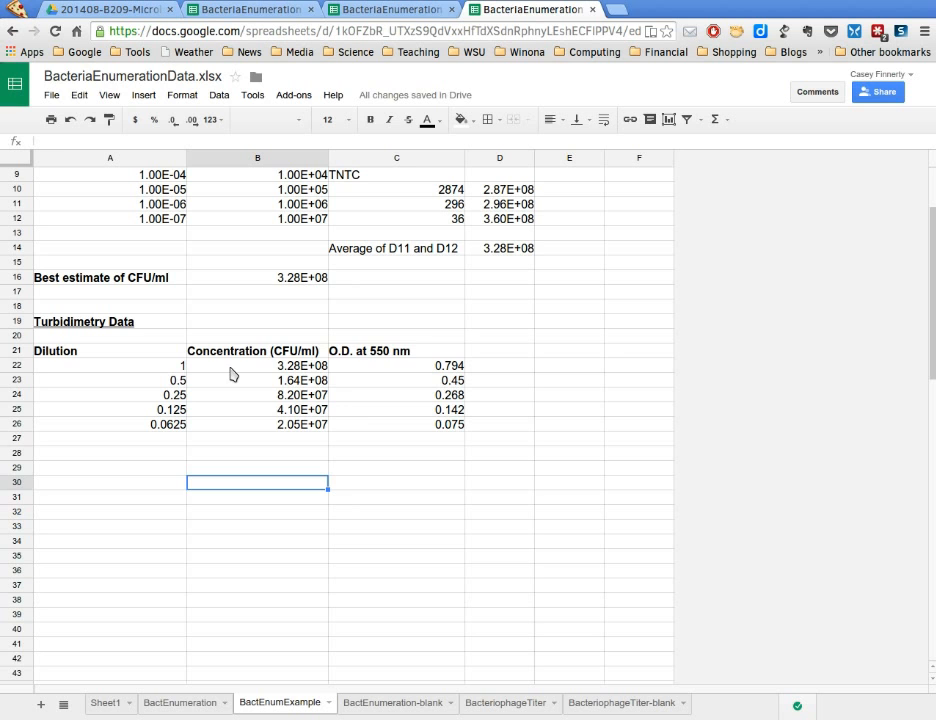
left_click_drag(232, 352, 398, 449)
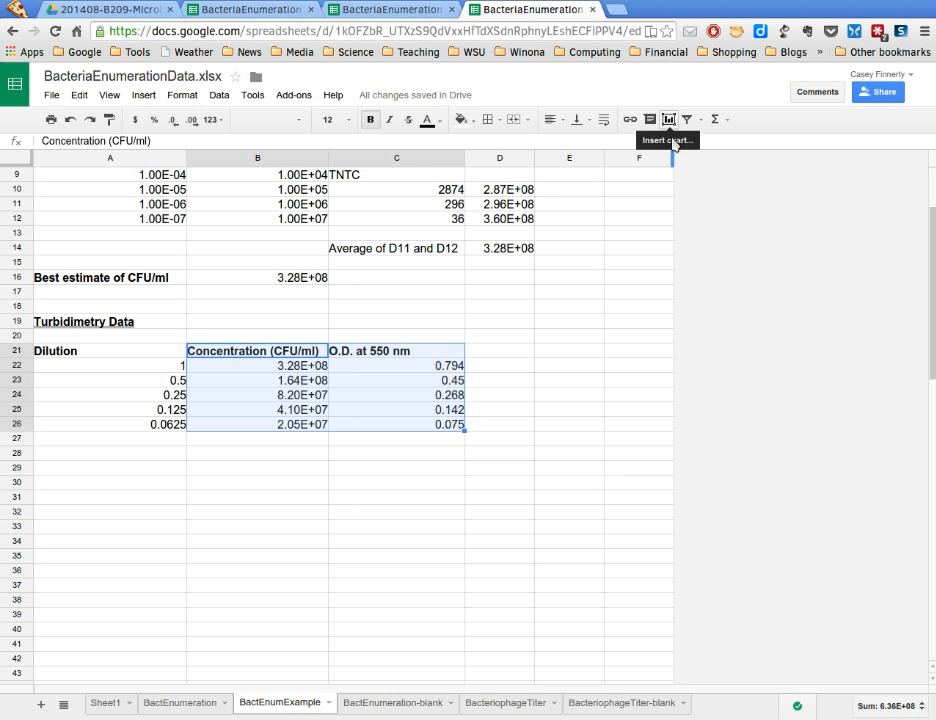
scroll(627, 412, "down", 4)
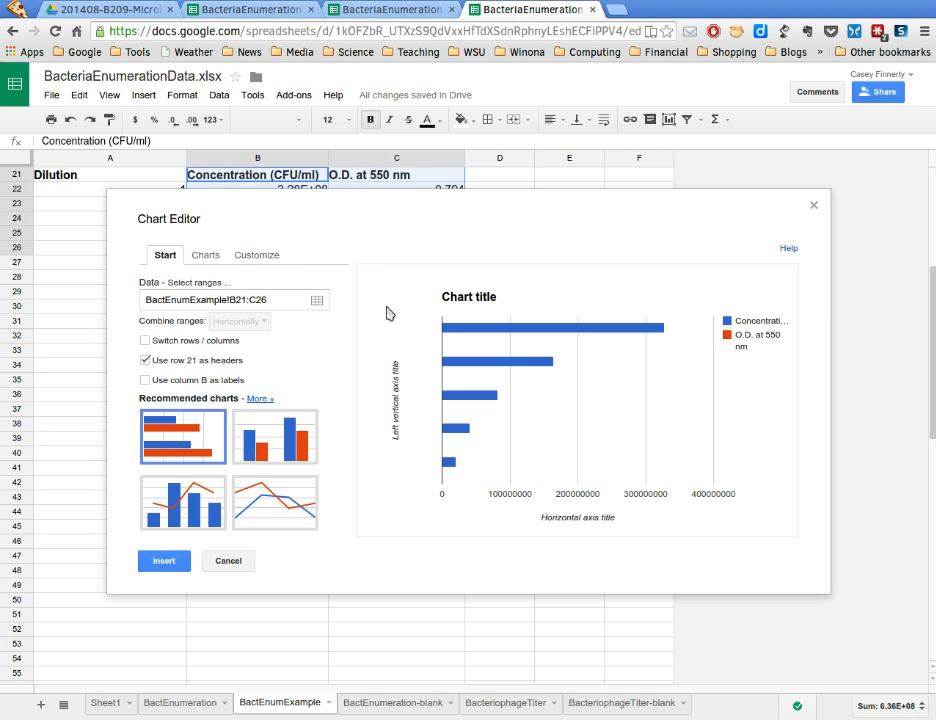
left_click_drag(324, 235, 304, 251)
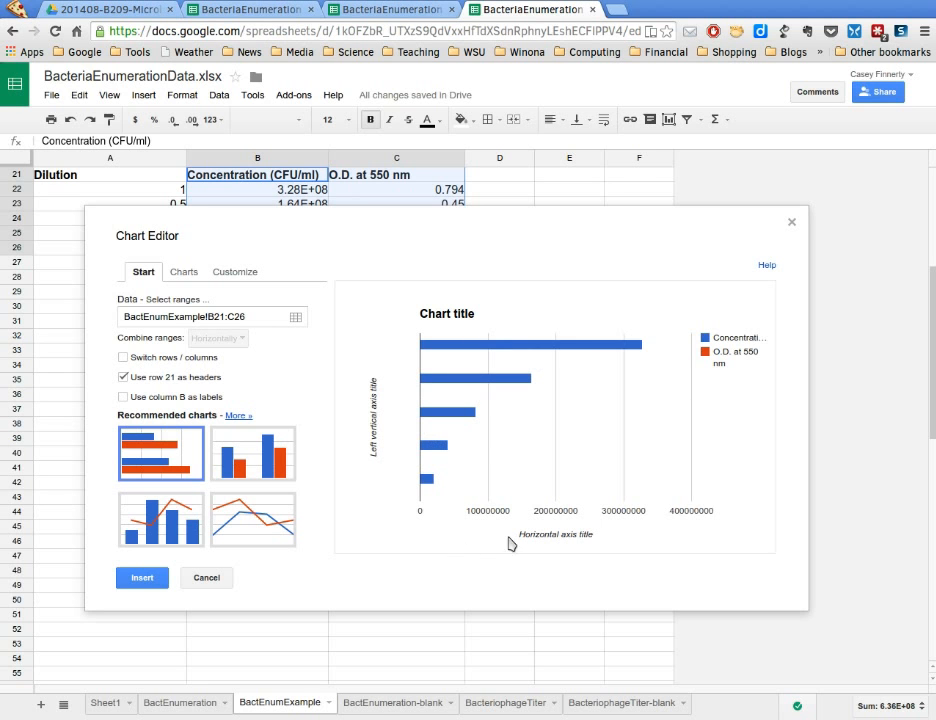
Set the chart type to a standard scatter plot and open its customization settings.
left_click(238, 415)
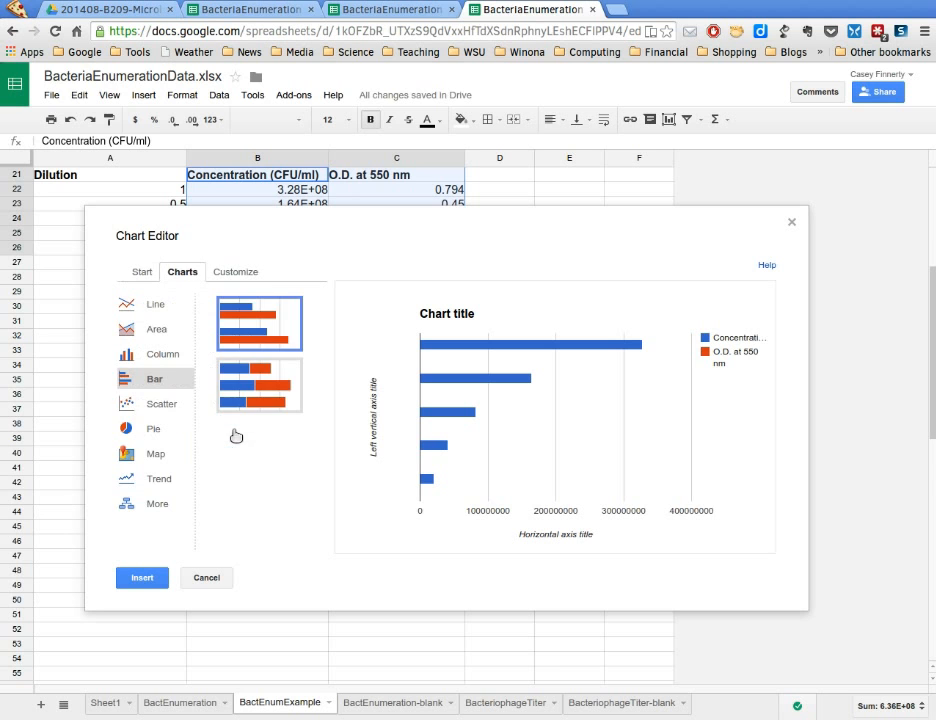
left_click(161, 405)
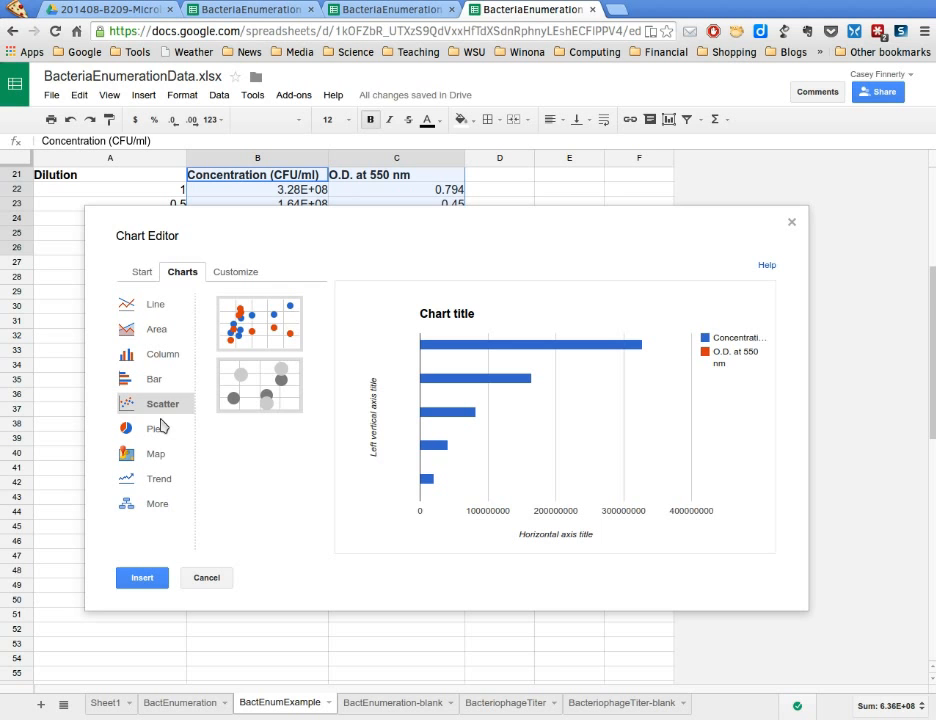
left_click(263, 345)
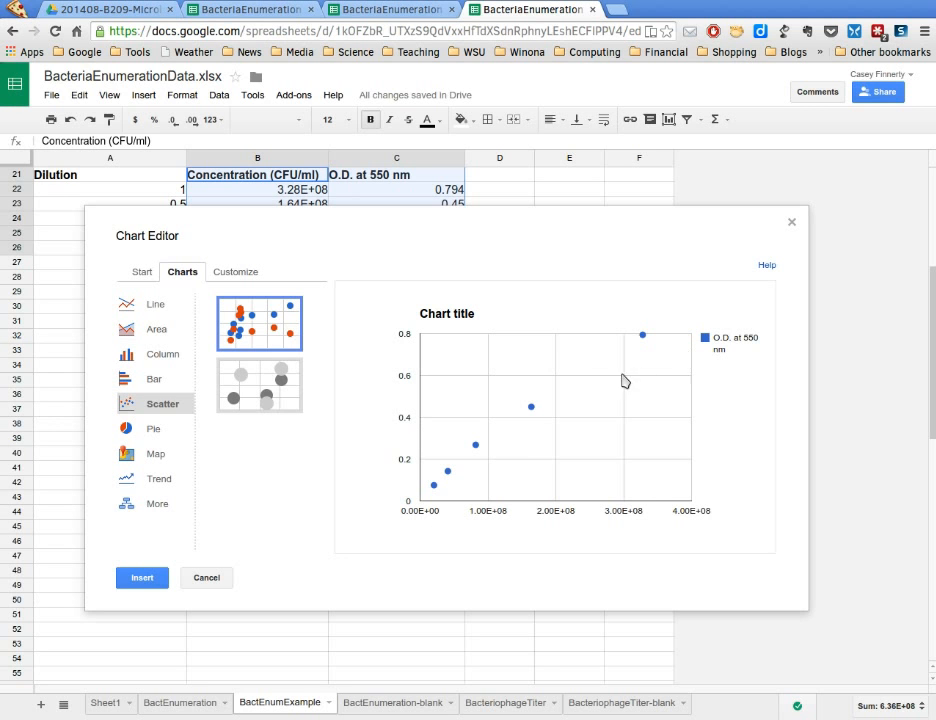
mouse_move(473, 457)
left_click(238, 275)
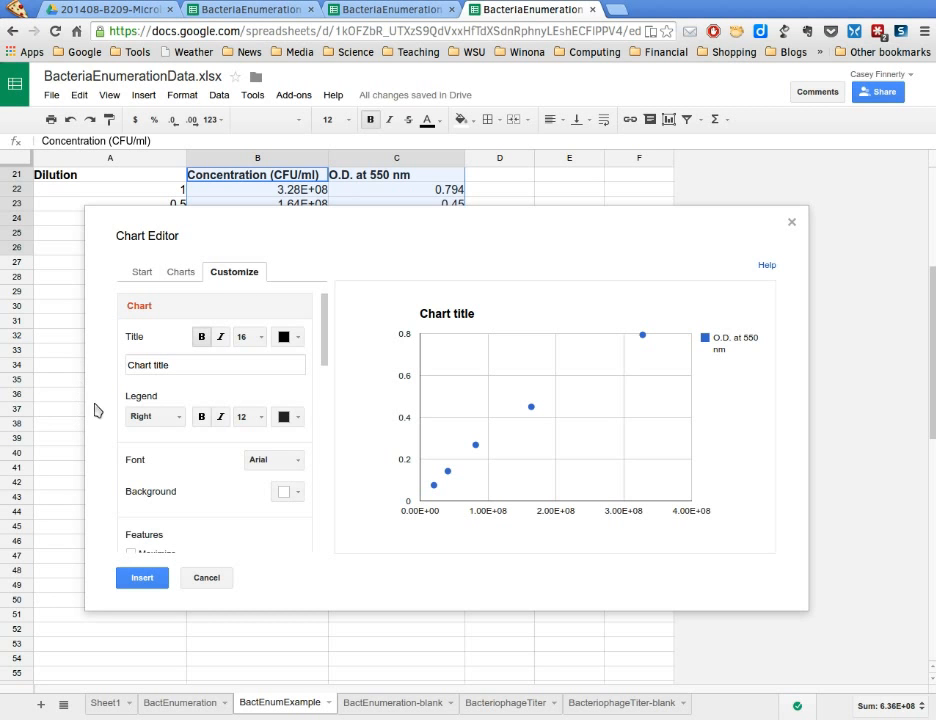
Try "Absorbance of E. coli Culture at 550nm" as the chart title and clear it again.
left_click_drag(177, 372, 128, 379)
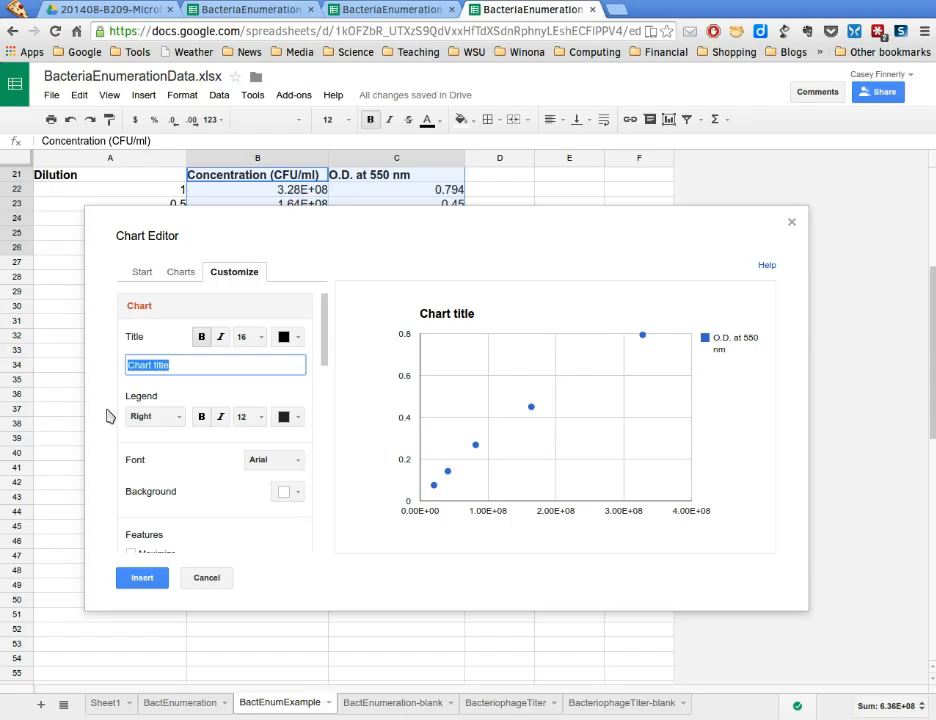
type("Absorbance of E")
key("BackSpace")
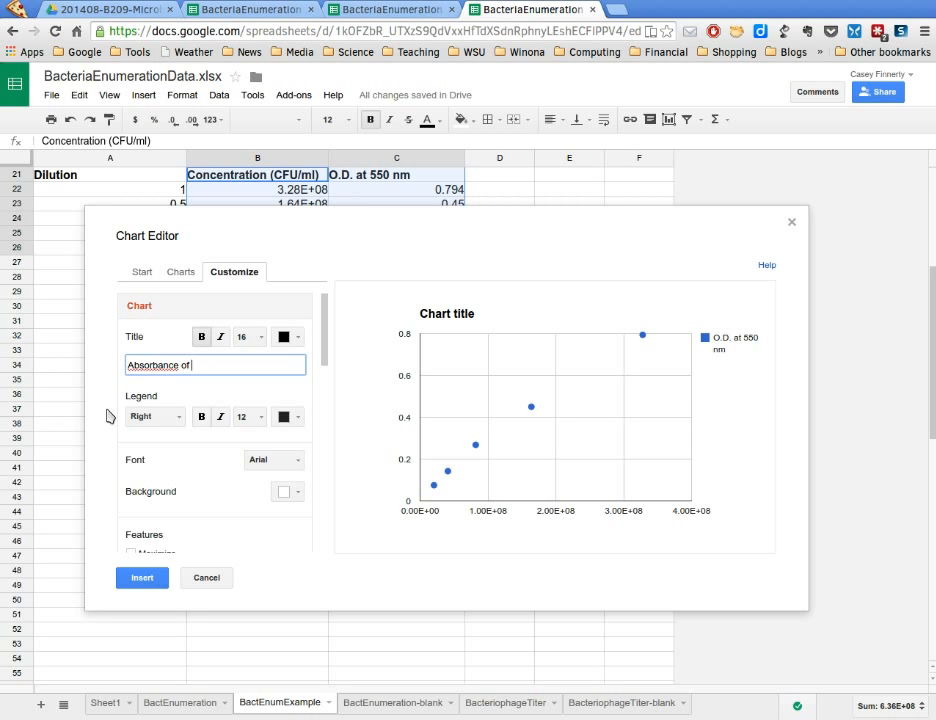
type("E. coli Cultuerre at 550nm")
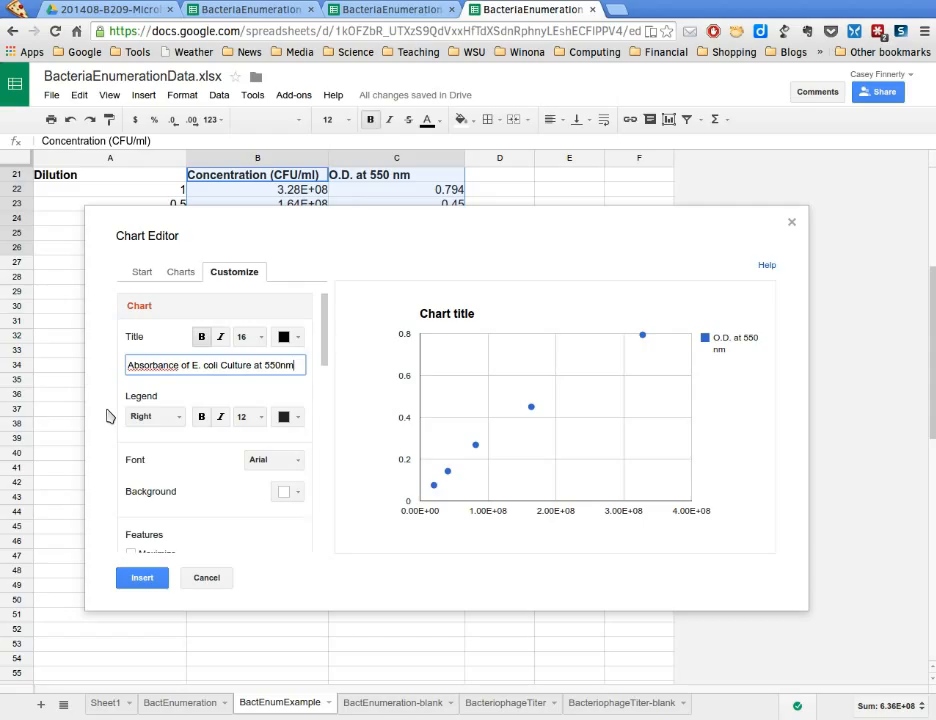
key("BackSpace")
key("BackSpace")
key("BackSpace")
key("BackSpace")
key("BackSpace")
key("BackSpace")
key("BackSpace")
key("BackSpace")
key("BackSpace")
key("BackSpace")
key("BackSpace")
key("BackSpace")
key("BackSpace")
key("BackSpace")
key("BackSpace")
key("BackSpace")
key("BackSpace")
key("BackSpace")
key("BackSpace")
key("BackSpace")
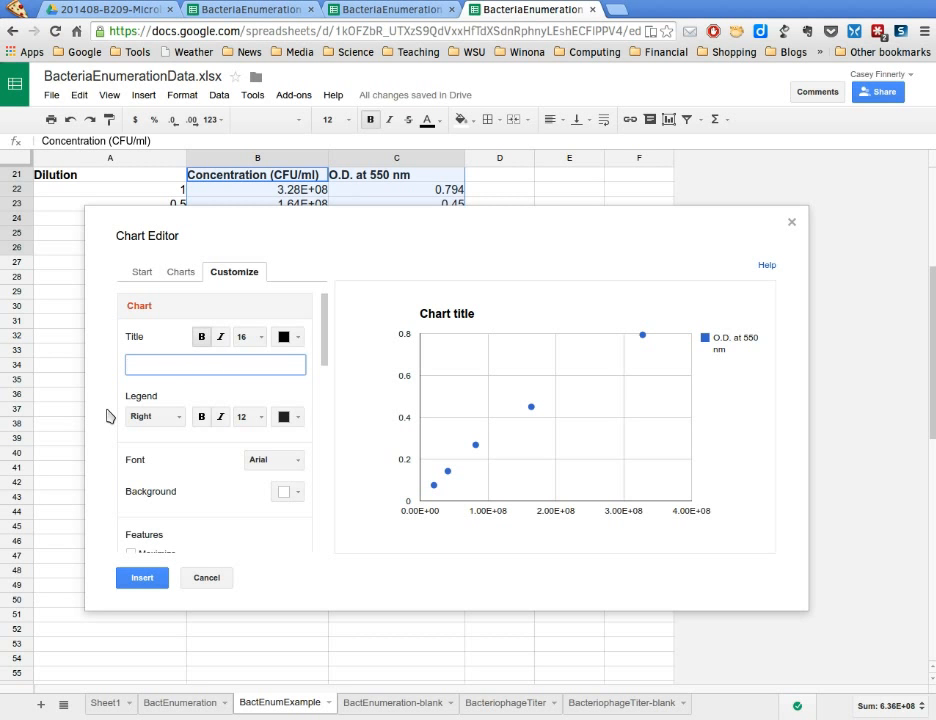
Title the chart "E. coli Spectrophotometric Standard Curve" and make the title italic.
type("E")
type(". co")
type("li Spec")
type("trophotome")
type("tric St")
type("andard Cu")
type("rve")
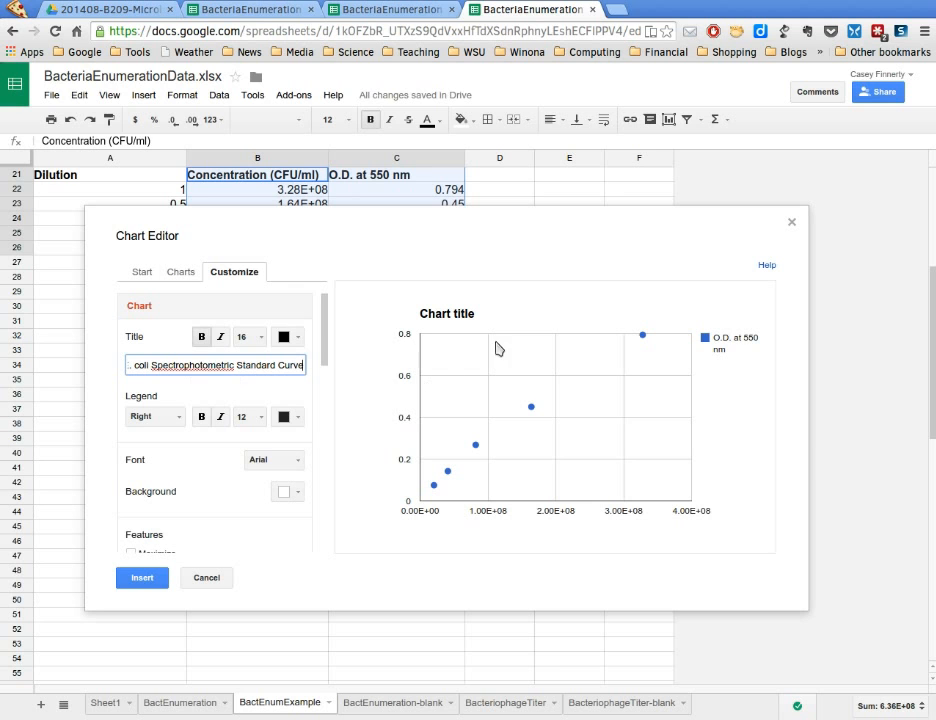
double_click(139, 376)
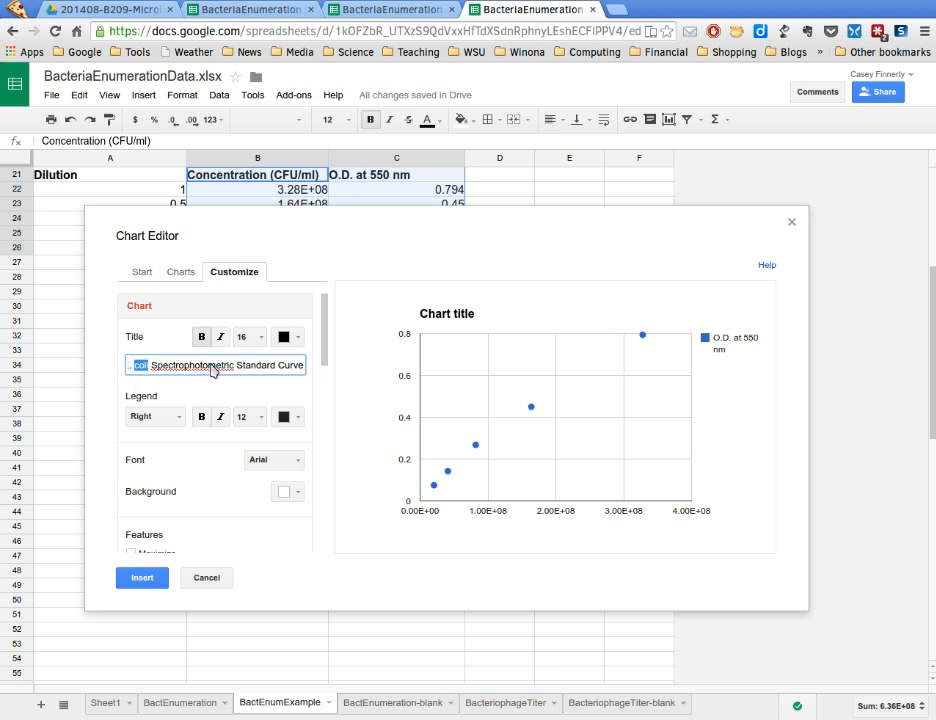
left_click(221, 336)
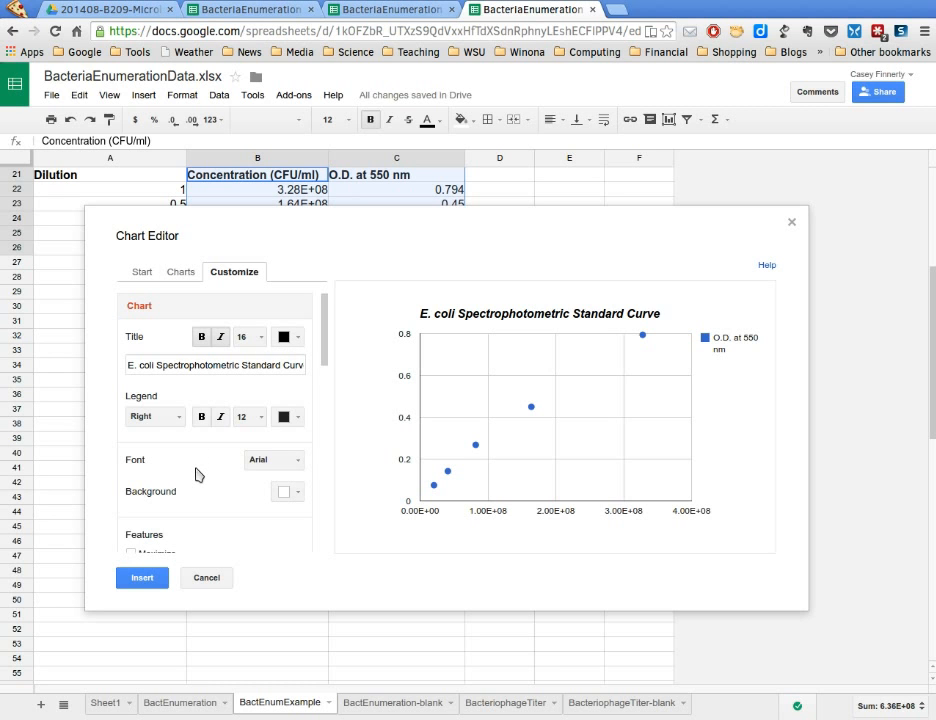
Title the chart's horizontal axis "CFU/mL".
scroll(196, 475, "down", 3)
scroll(196, 475, "down", 3)
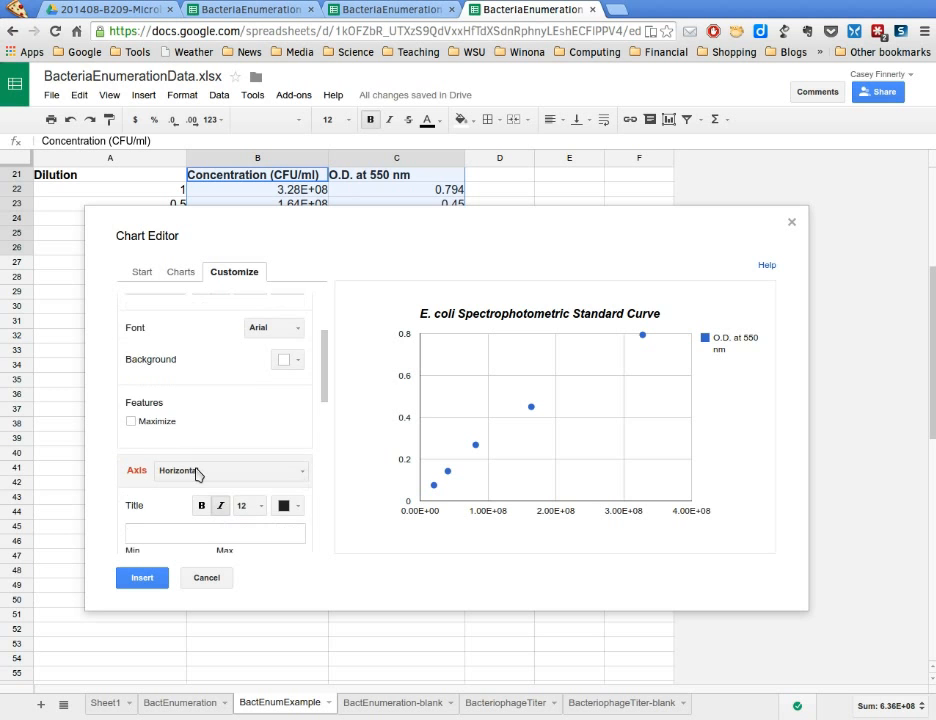
scroll(196, 440, "down", 2)
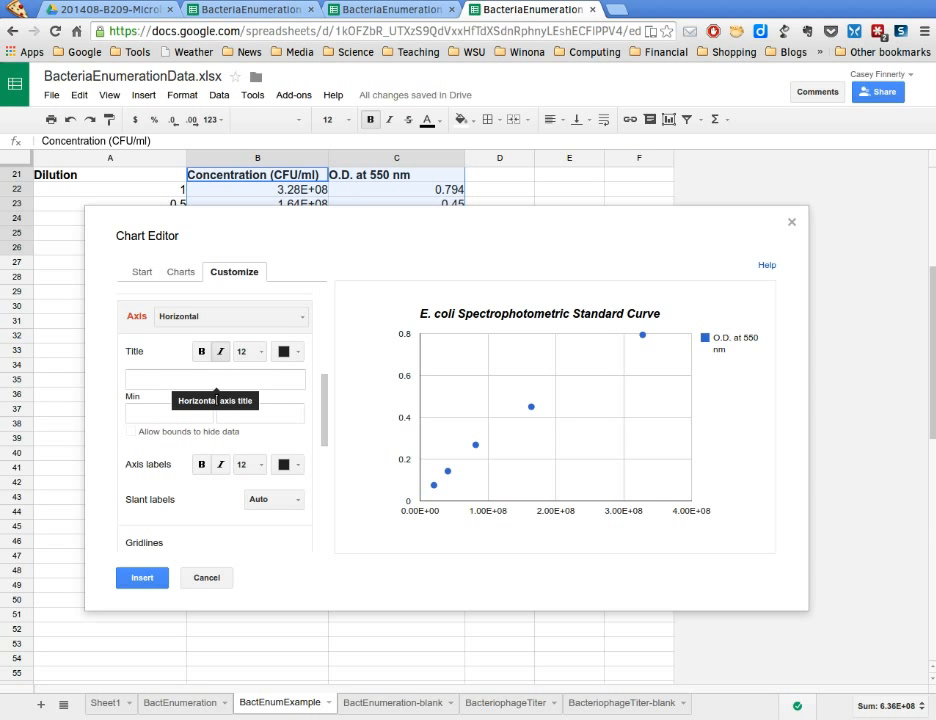
left_click(148, 398)
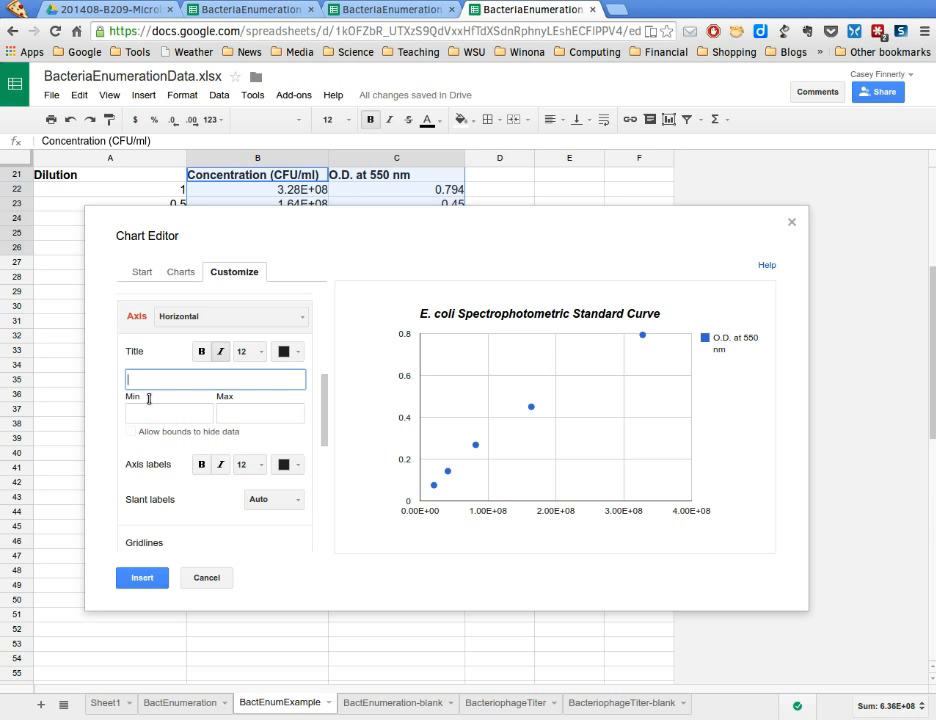
type("CFU")
type("/ml")
type("L")
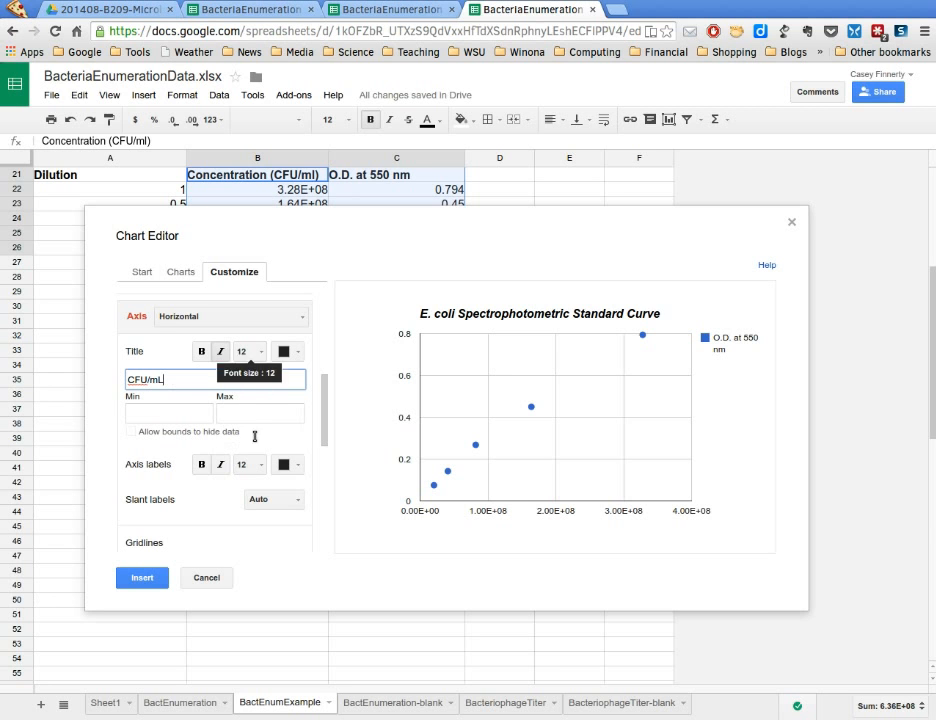
Switch the axis settings to the left vertical axis and title it "Absorbance at 550 nm".
left_click(240, 316)
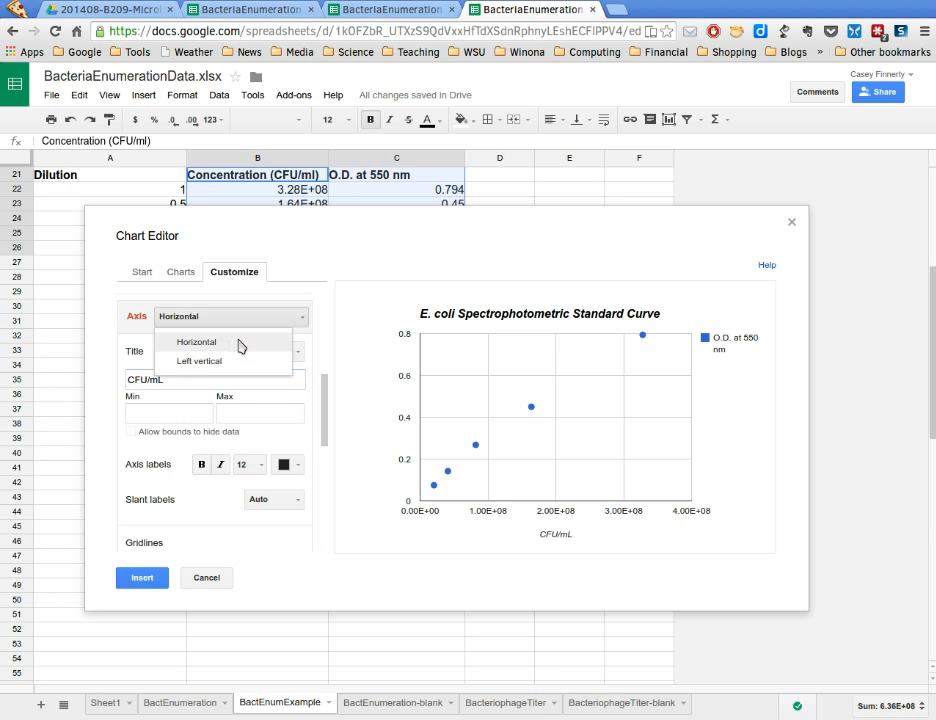
left_click(237, 372)
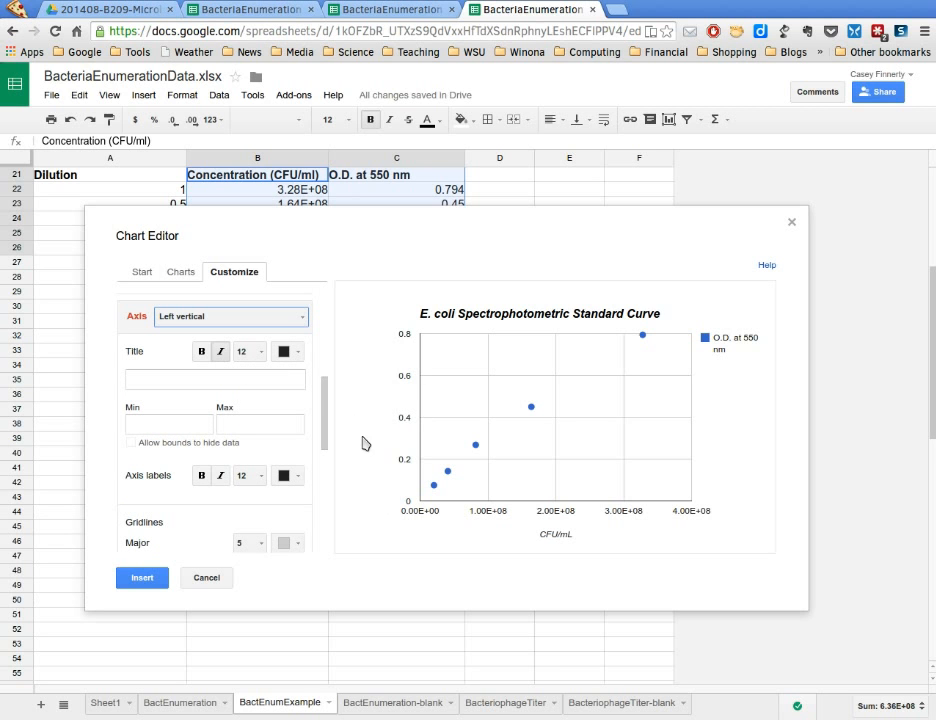
left_click(156, 385)
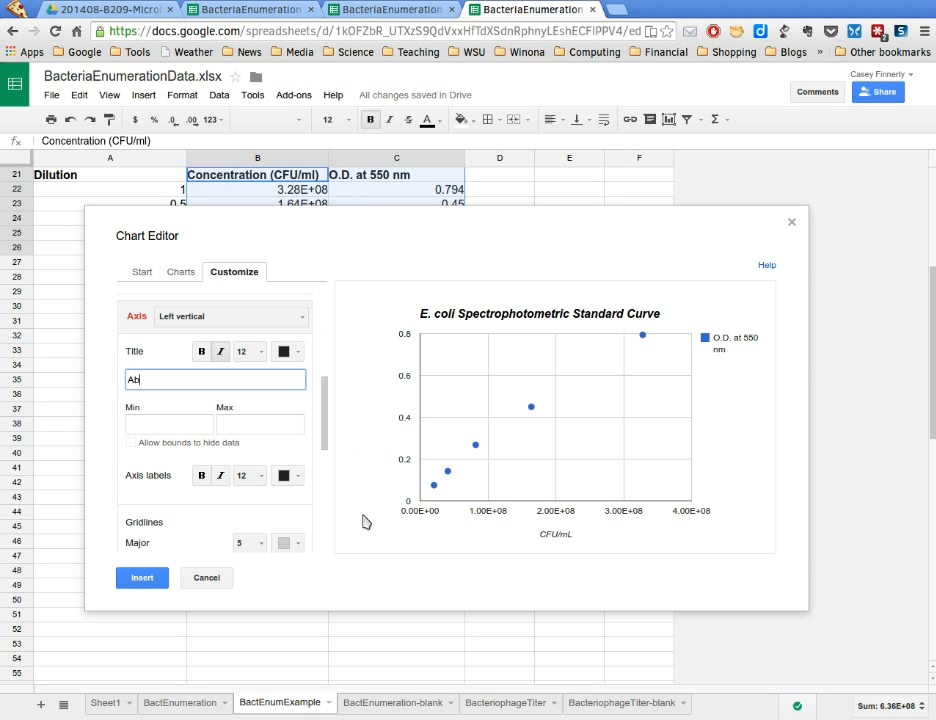
type("Absorbance at 550 nm")
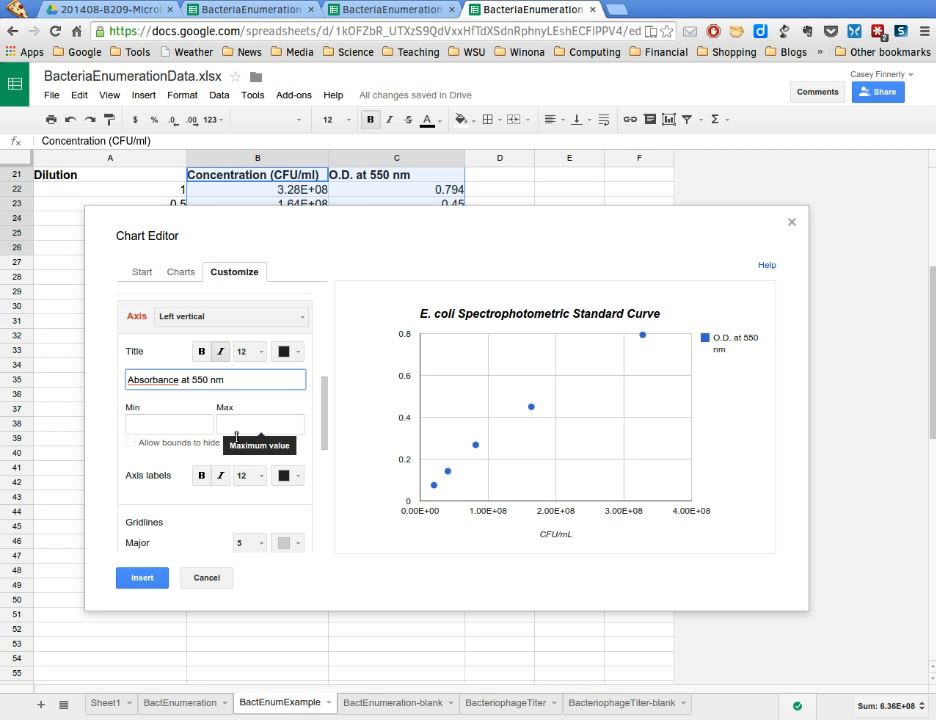
Add a linear trendline to the O.D. at 550 nm series.
scroll(236, 436, "down", 3)
scroll(237, 443, "down", 4)
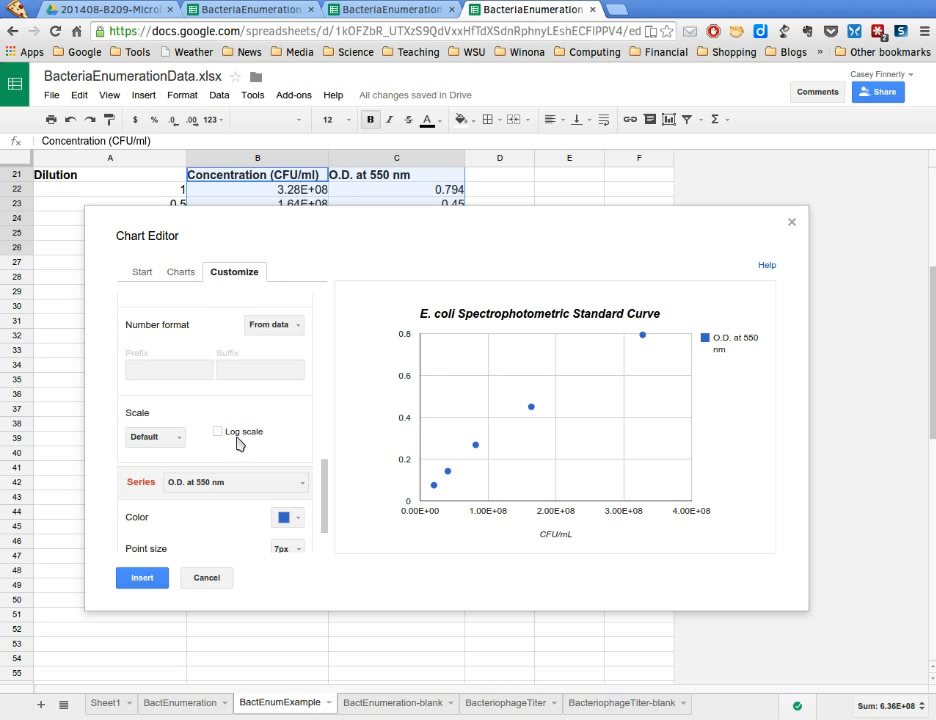
scroll(237, 443, "down", 2)
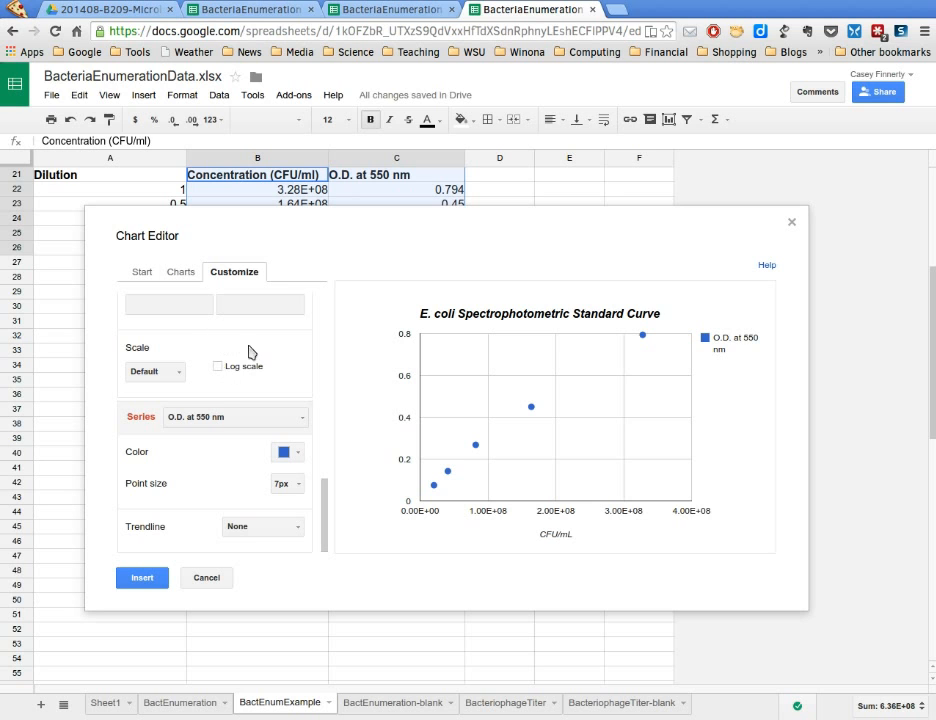
left_click(282, 424)
left_click(284, 442)
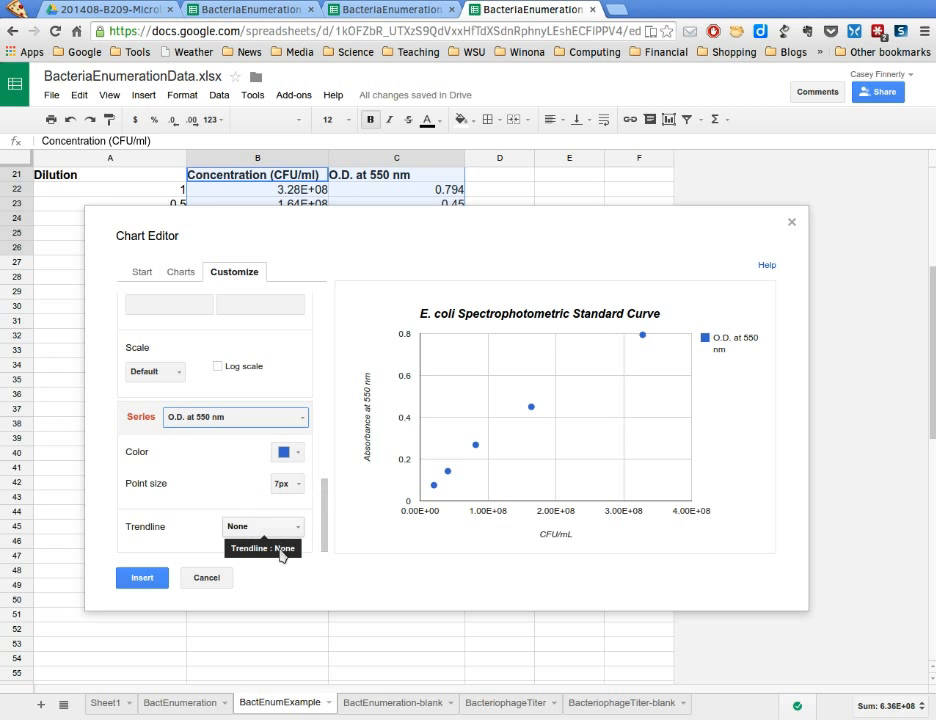
left_click(279, 544)
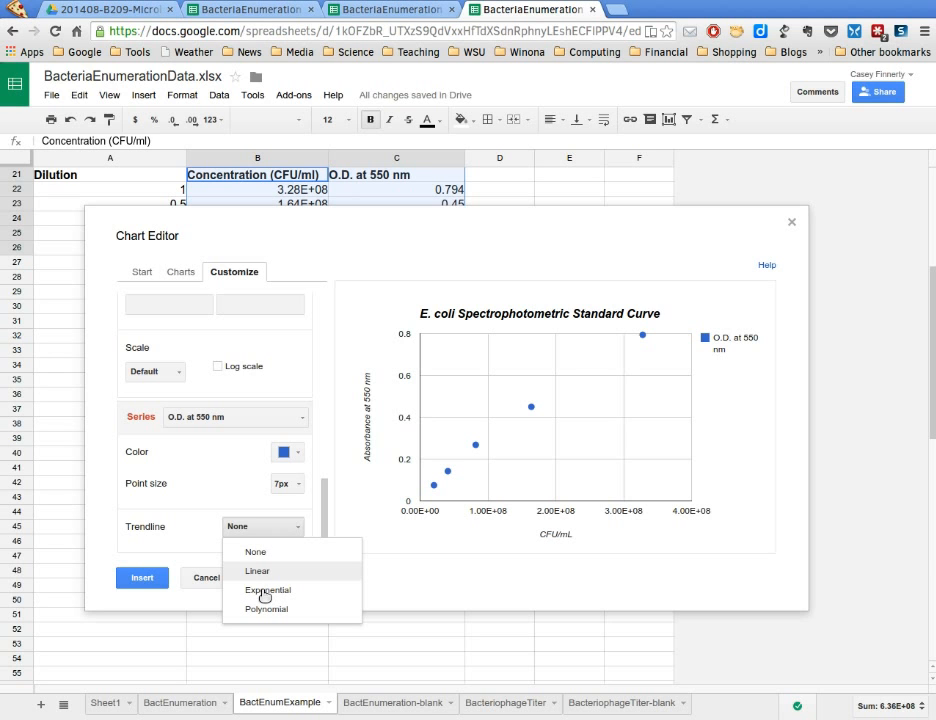
left_click(259, 571)
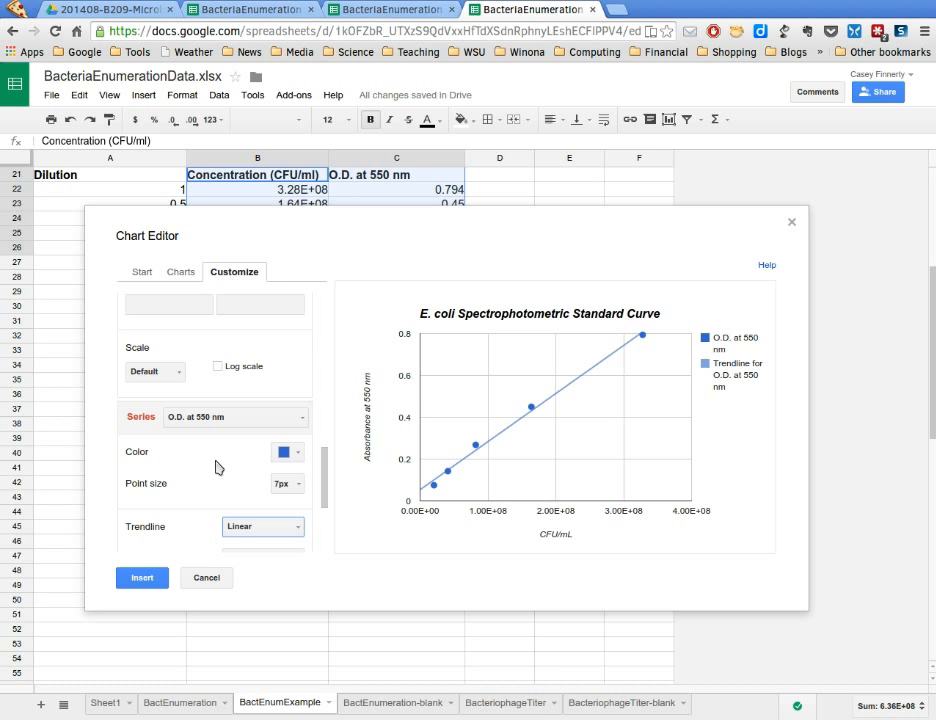
Label the trendline with its equation and show its R² value.
scroll(218, 467, "down", 3)
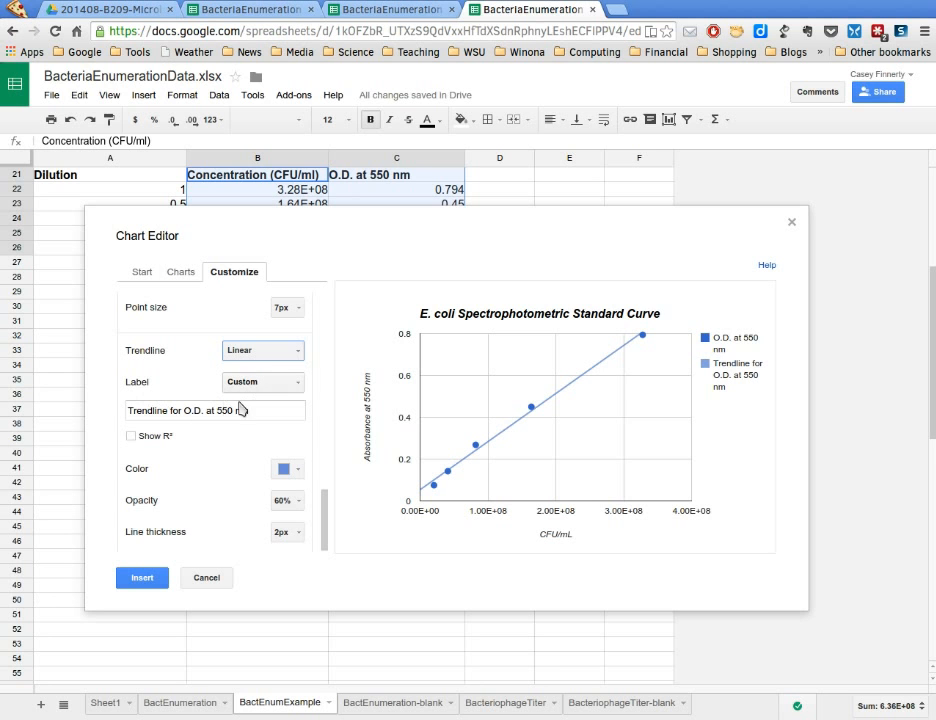
scroll(192, 401, "up", 2)
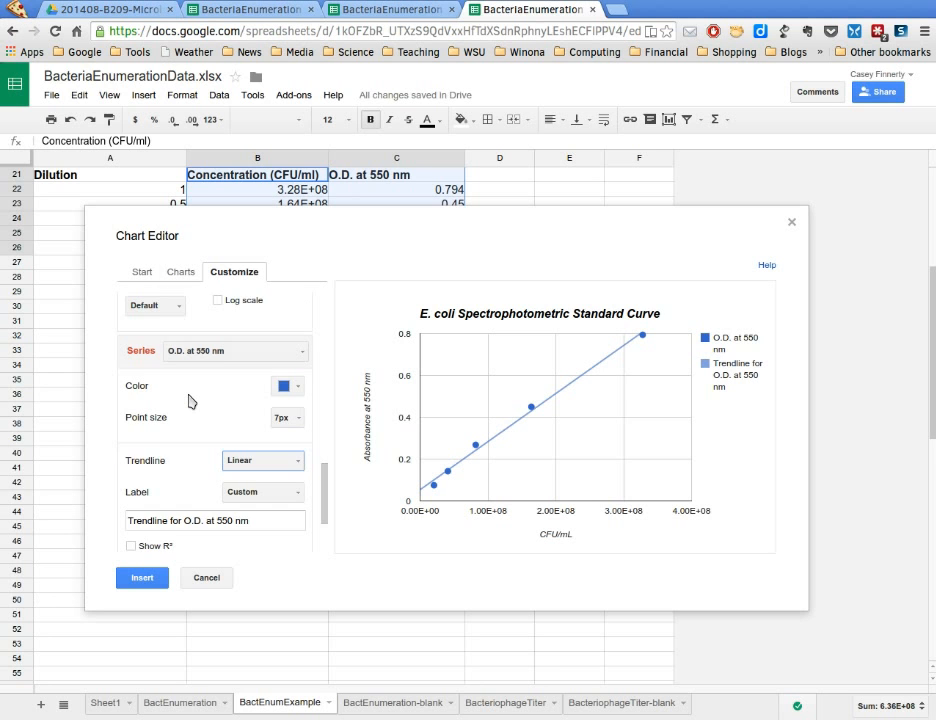
scroll(209, 424, "down", 2)
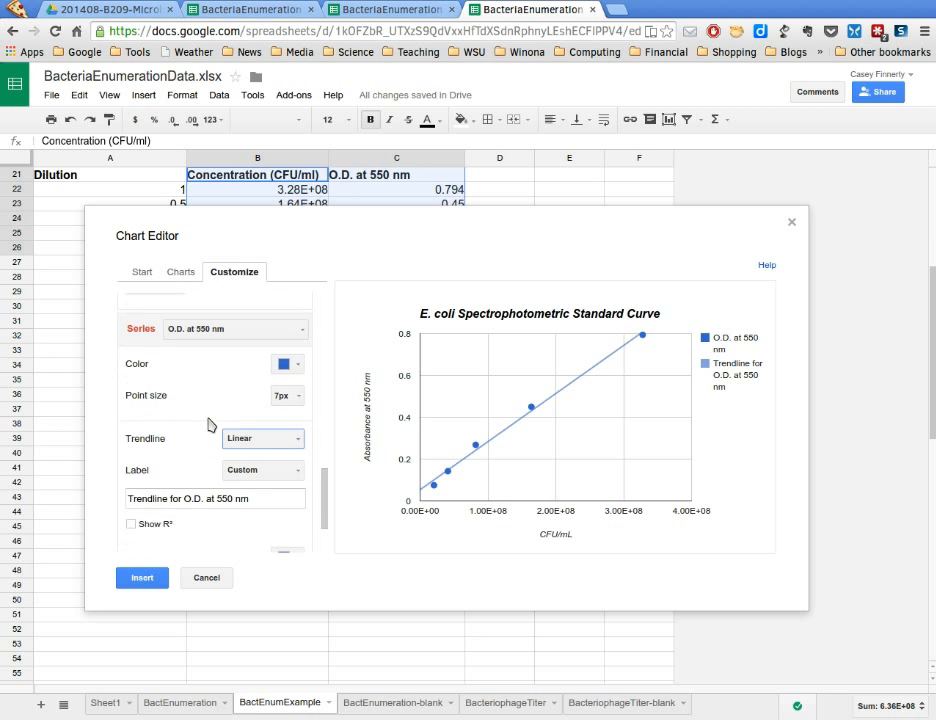
left_click(258, 404)
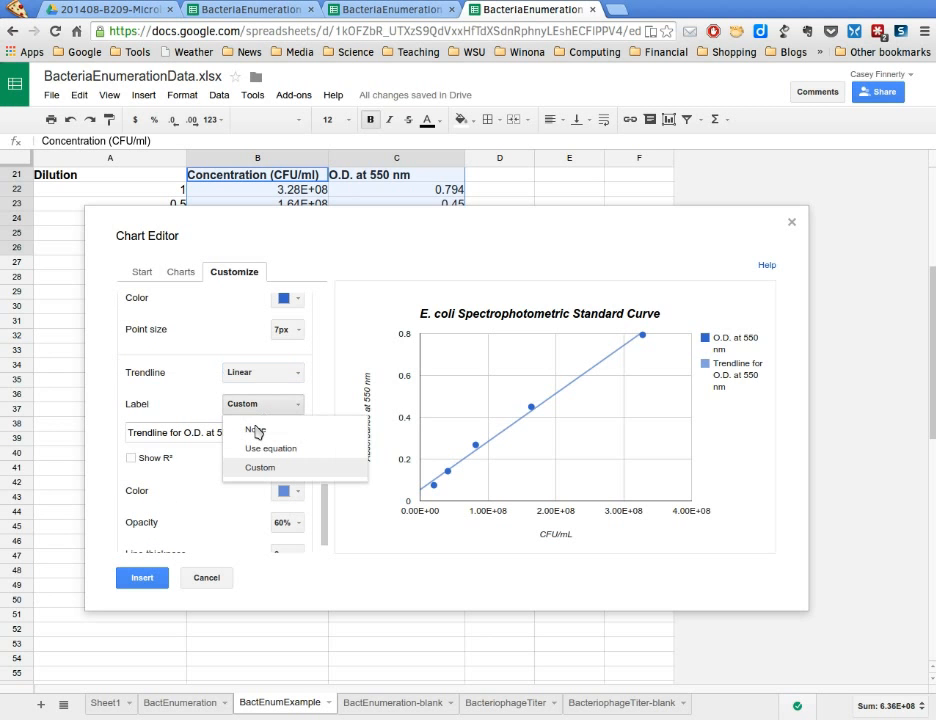
left_click(259, 449)
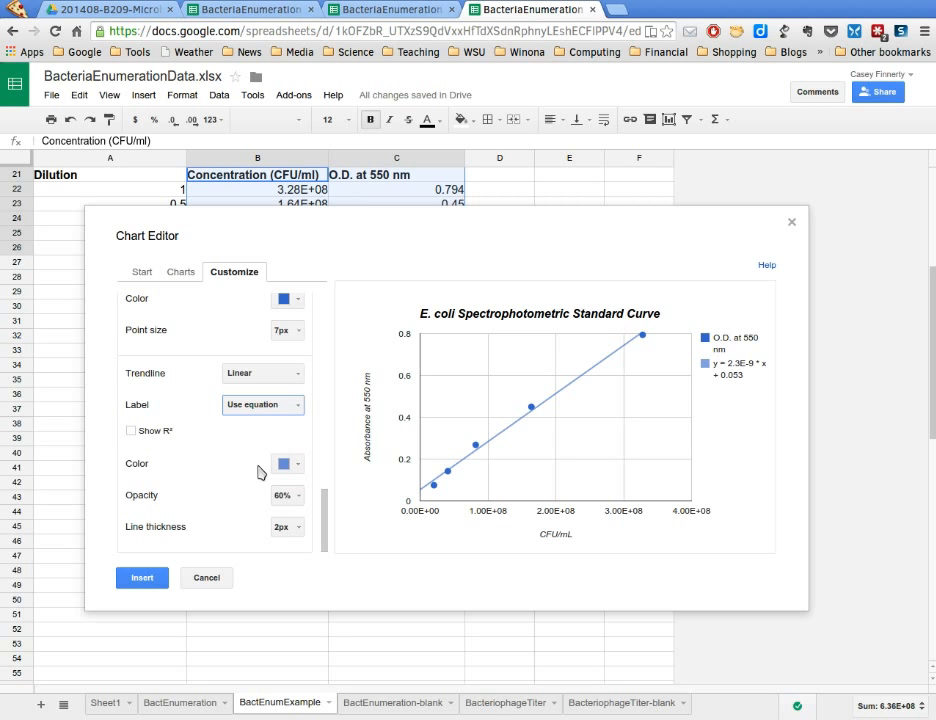
left_click(131, 432)
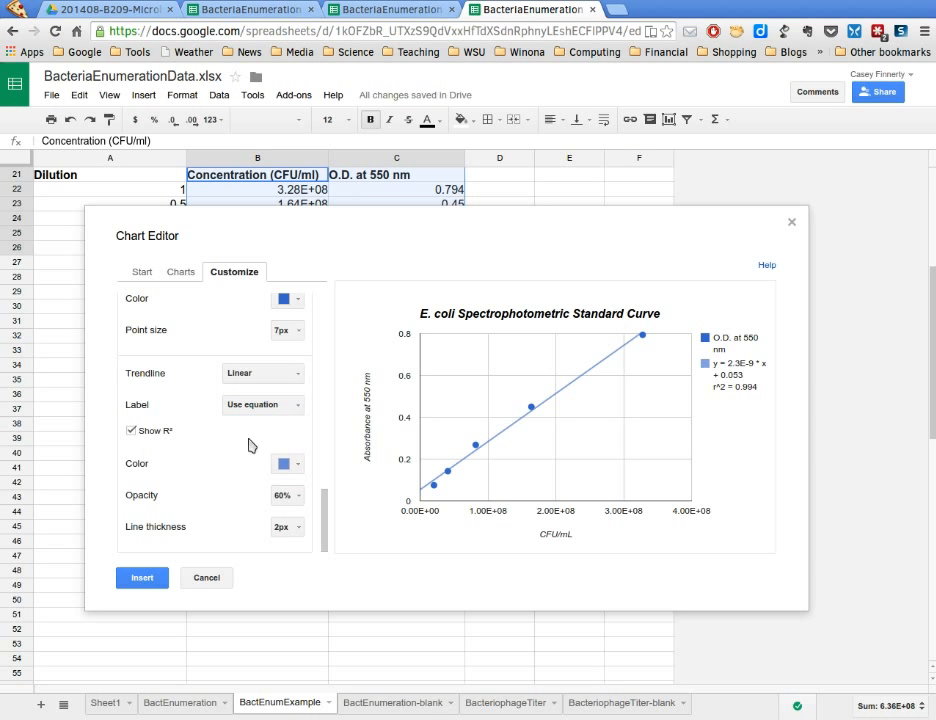
Review the chart's series choices and its axis, gridline, number format, scale and trendline settings.
scroll(235, 445, "up", 3)
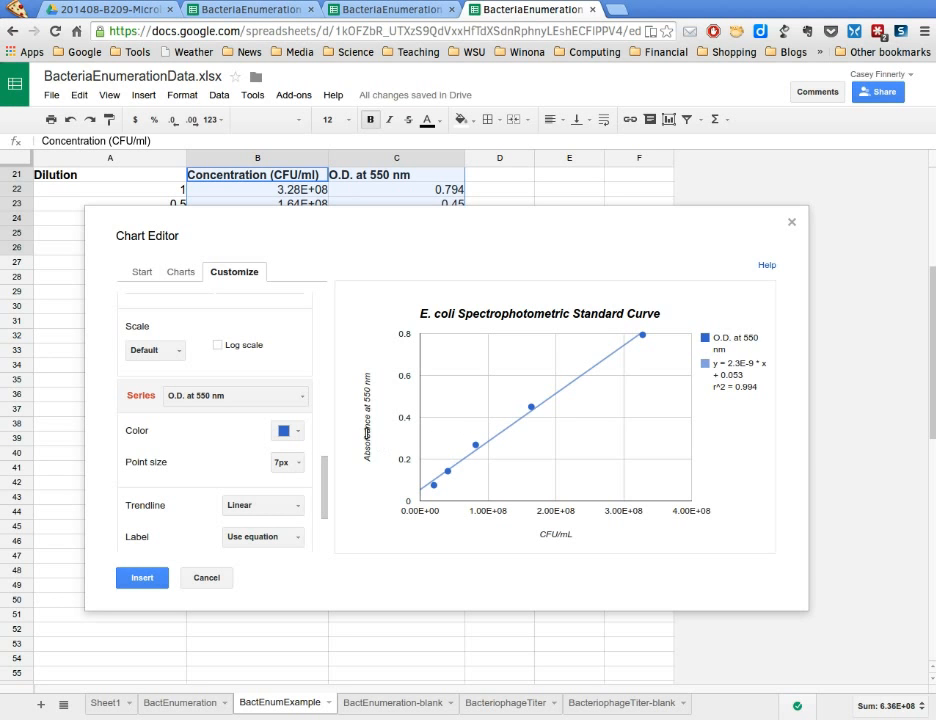
left_click(262, 403)
left_click(262, 417)
left_click(281, 403)
left_click(261, 432)
left_click(263, 404)
left_click(262, 421)
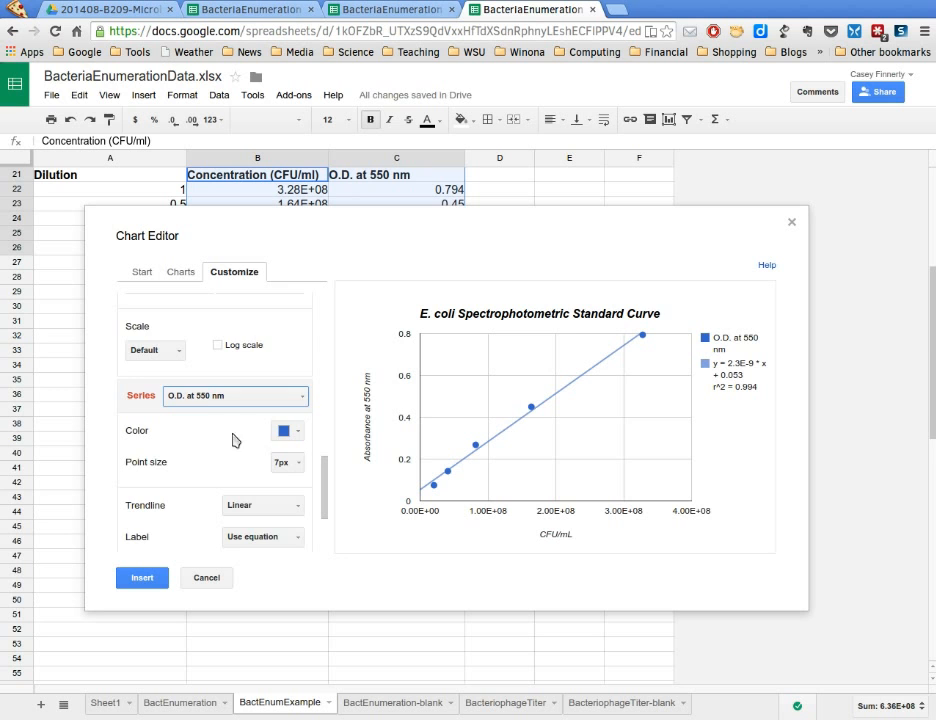
scroll(202, 409, "up", 4)
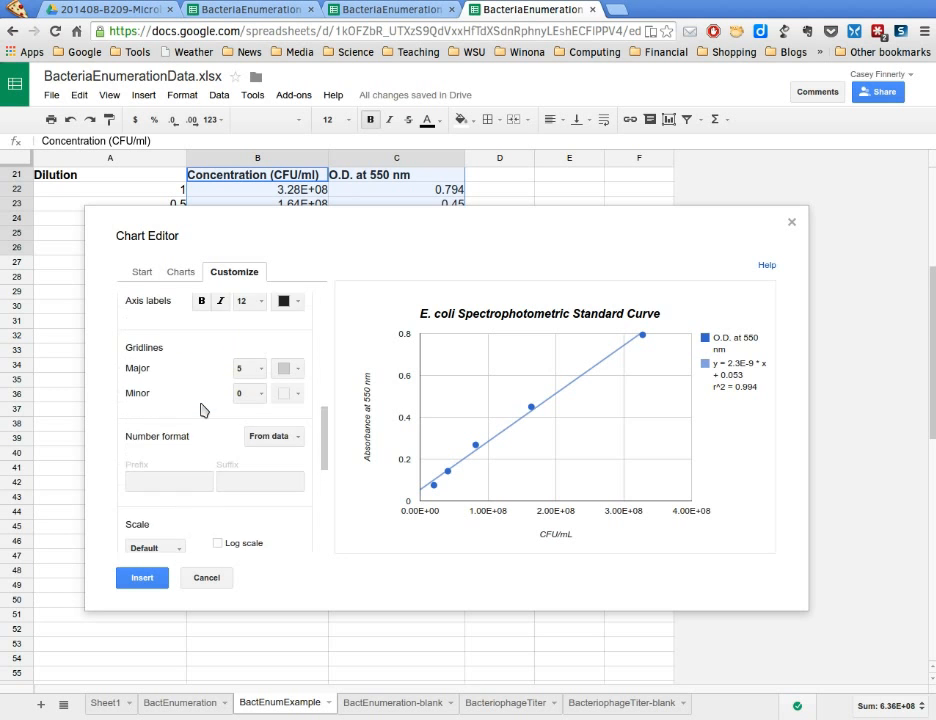
scroll(202, 409, "down", 6)
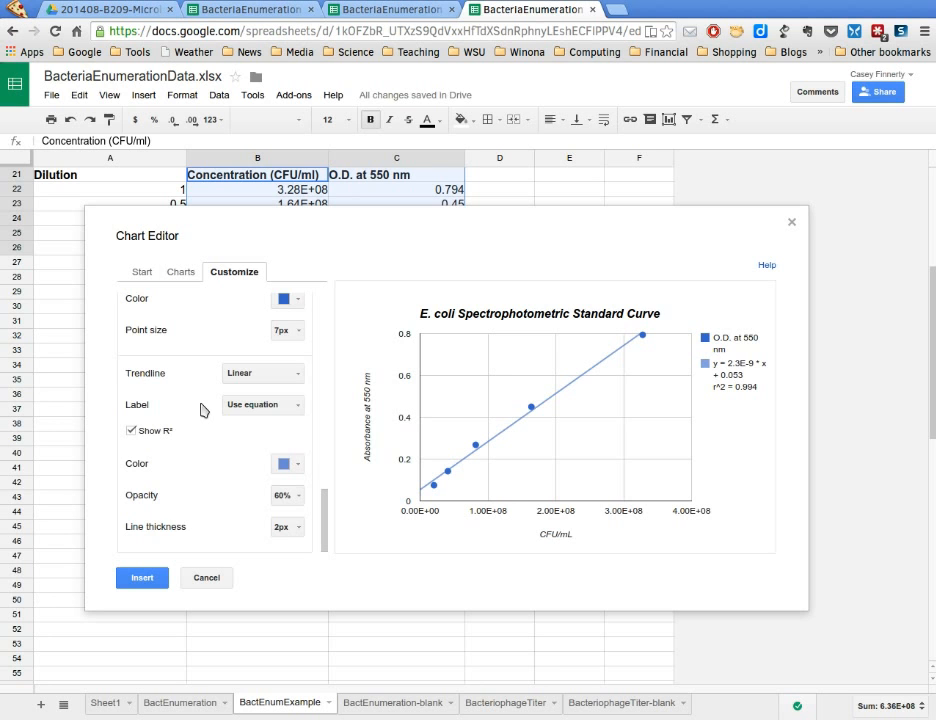
scroll(202, 409, "up", 3)
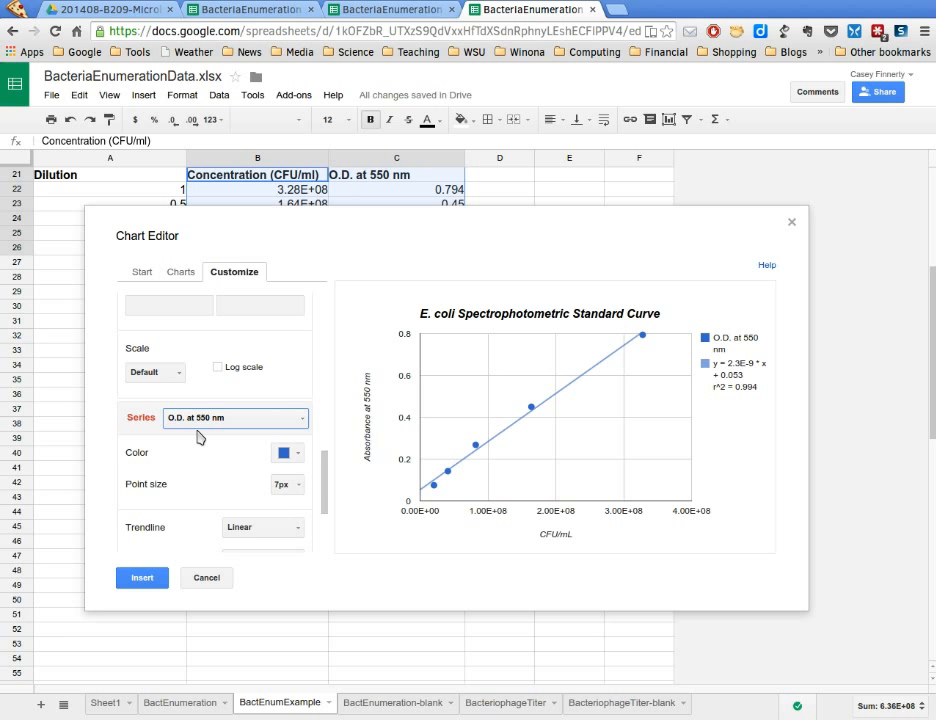
scroll(197, 437, "up", 3)
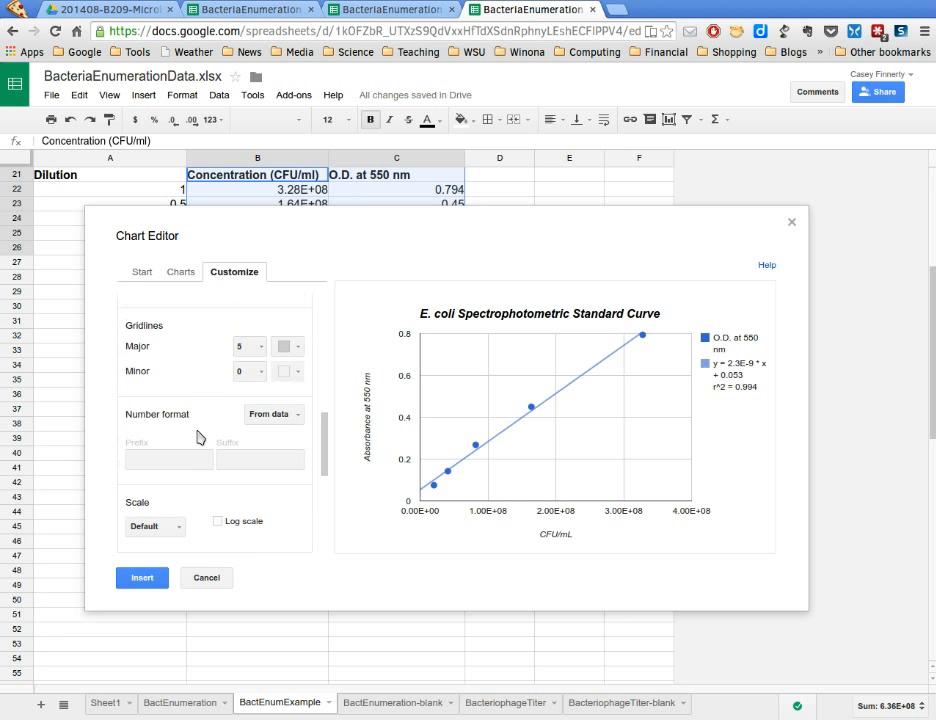
scroll(197, 437, "up", 5)
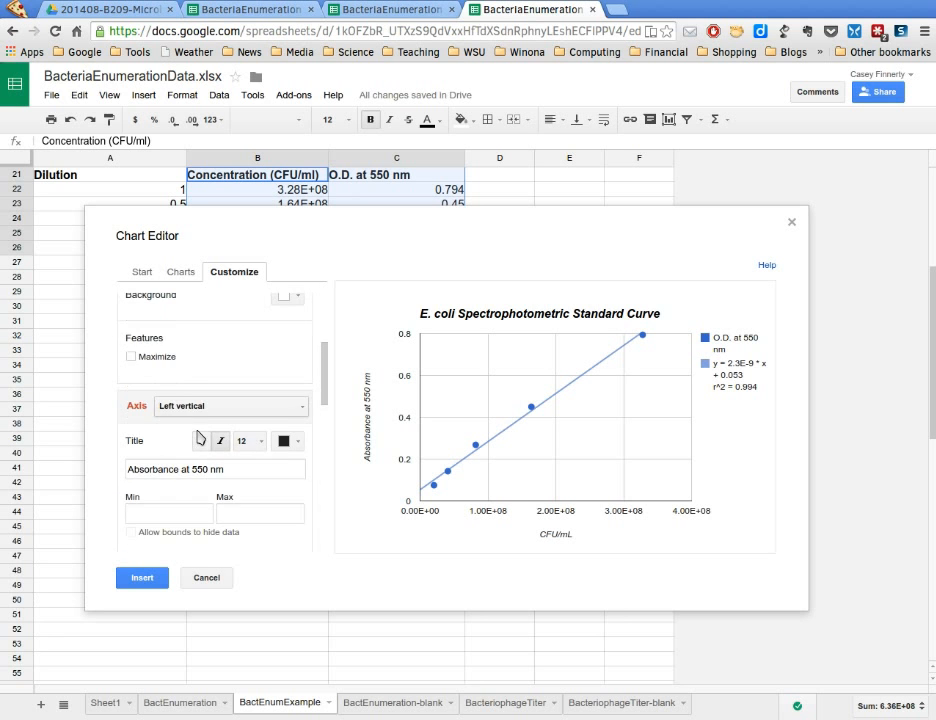
scroll(197, 437, "down", 8)
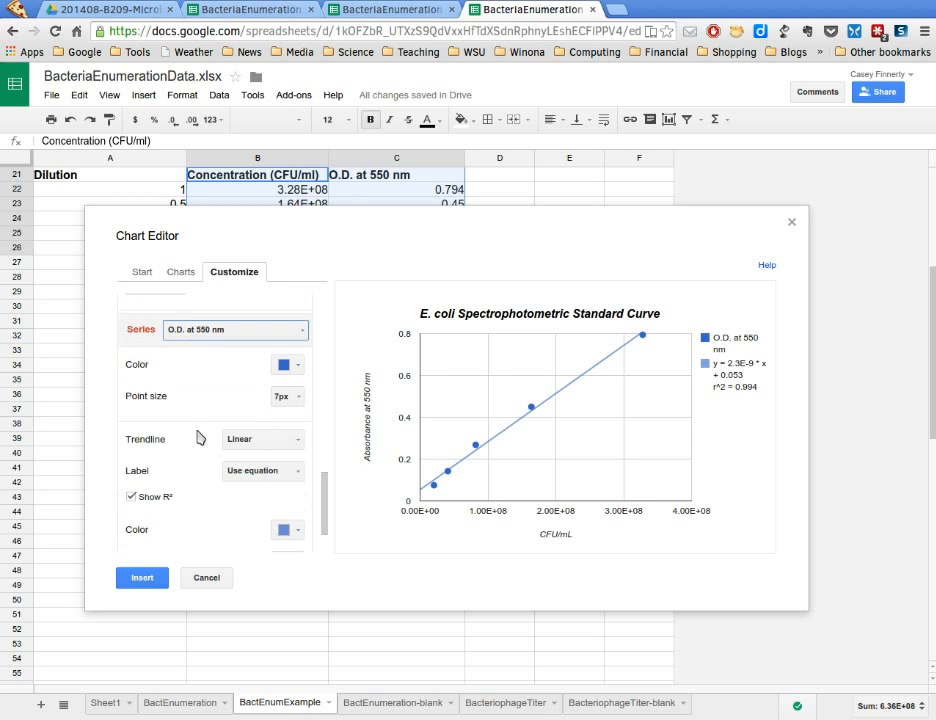
Insert the finished chart into the sheet and move it below the turbidimetry data, starting around row 31.
left_click(137, 578)
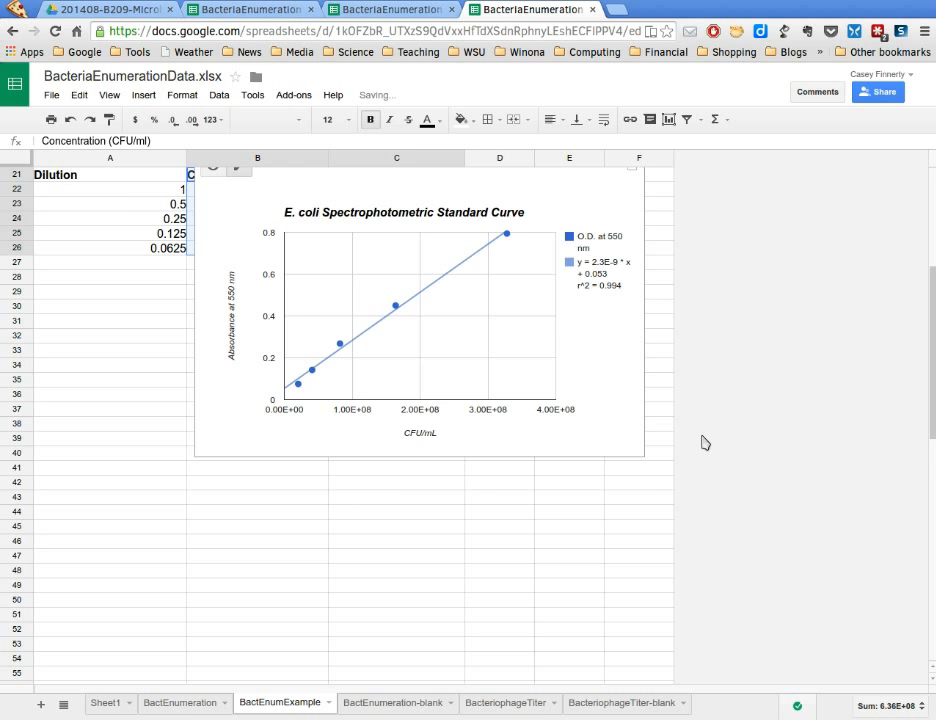
scroll(735, 398, "up", 2)
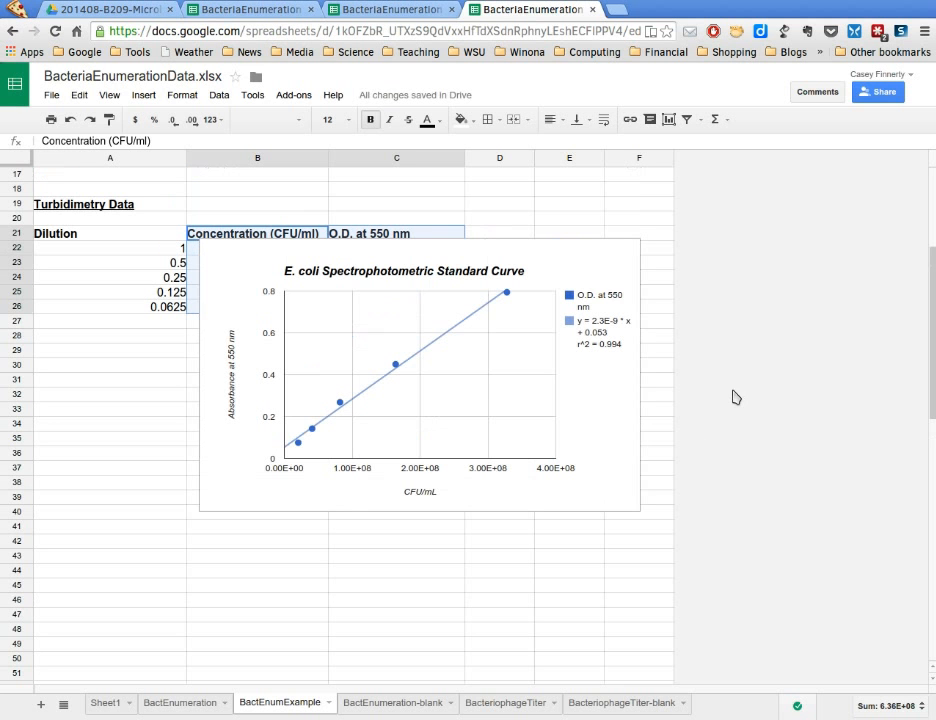
left_click(586, 270)
left_click_drag(581, 255, 465, 372)
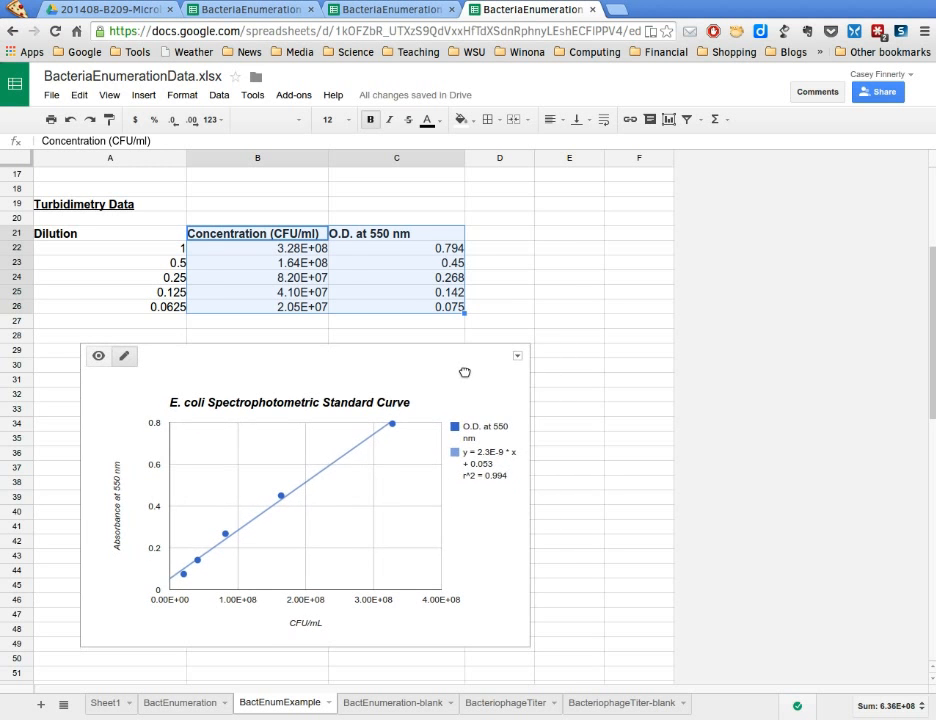
left_click(585, 380)
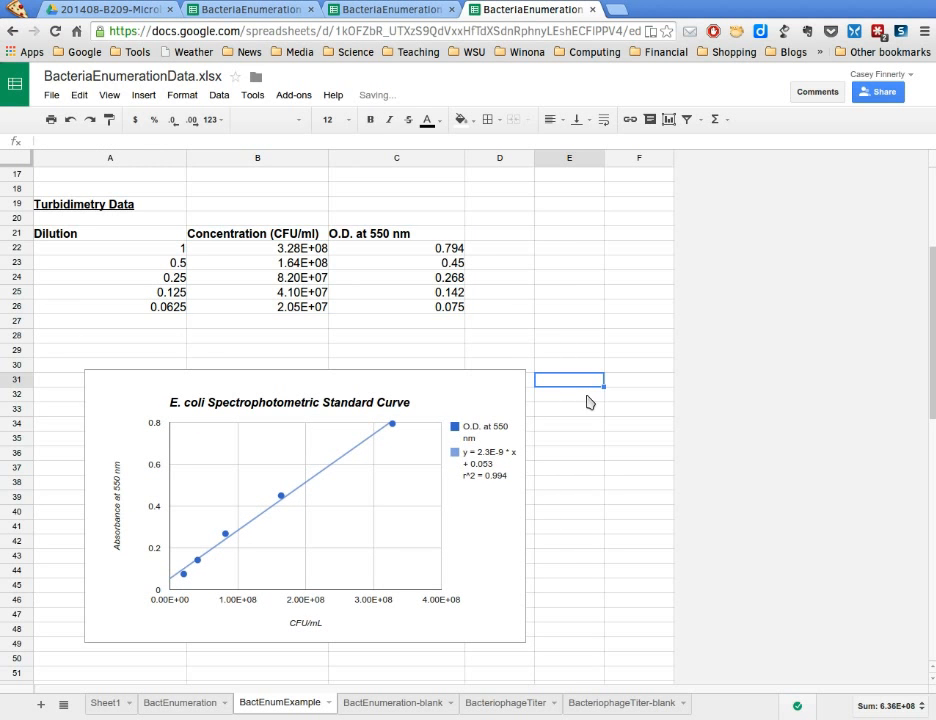
left_click(596, 532)
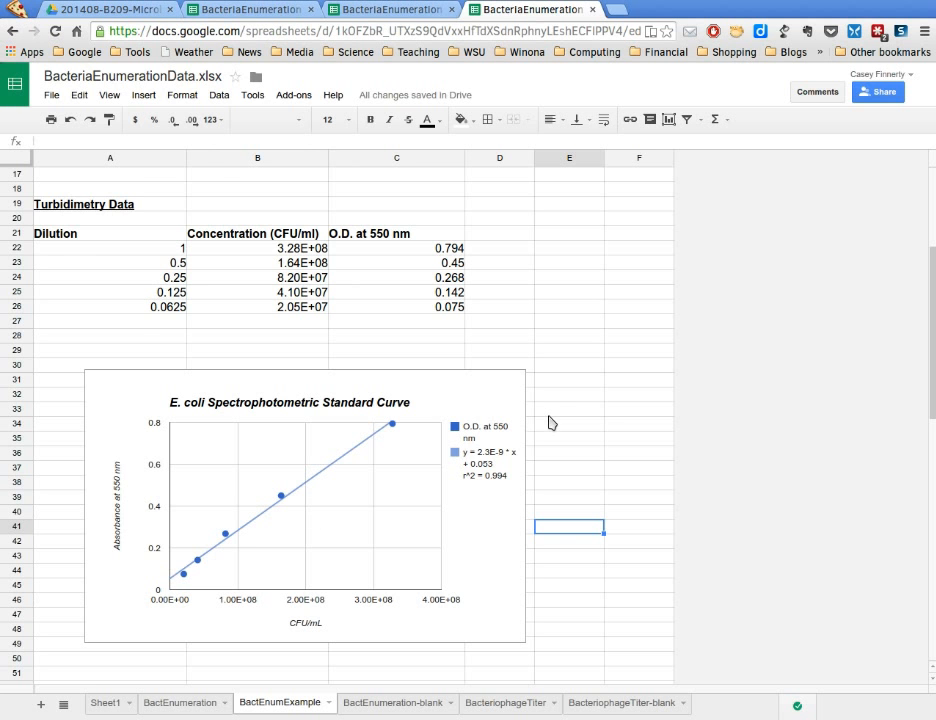
scroll(589, 367, "up", 3)
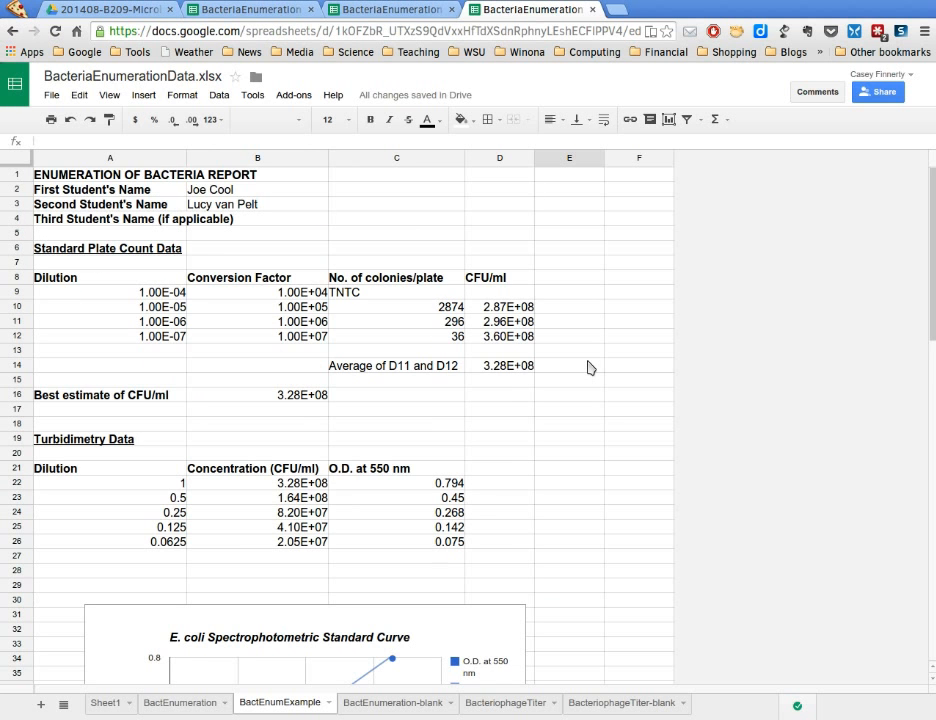
scroll(589, 367, "down", 7)
scroll(589, 367, "up", 5)
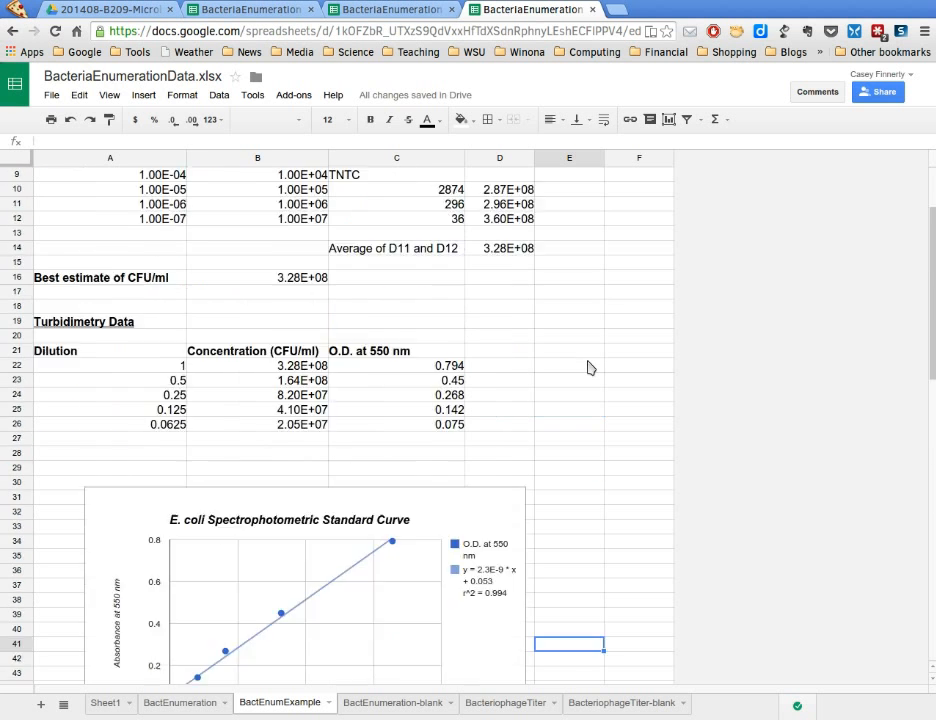
scroll(589, 367, "up", 2)
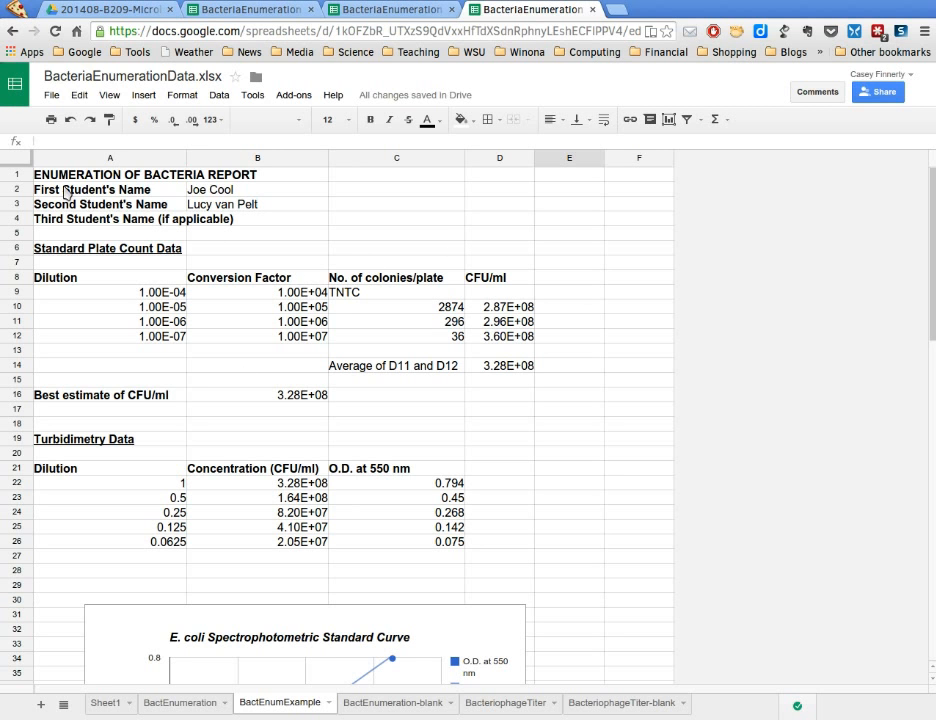
Copy the report data in A1:D26 and paste it as a table into a new Google Docs document.
left_click_drag(66, 180, 527, 552)
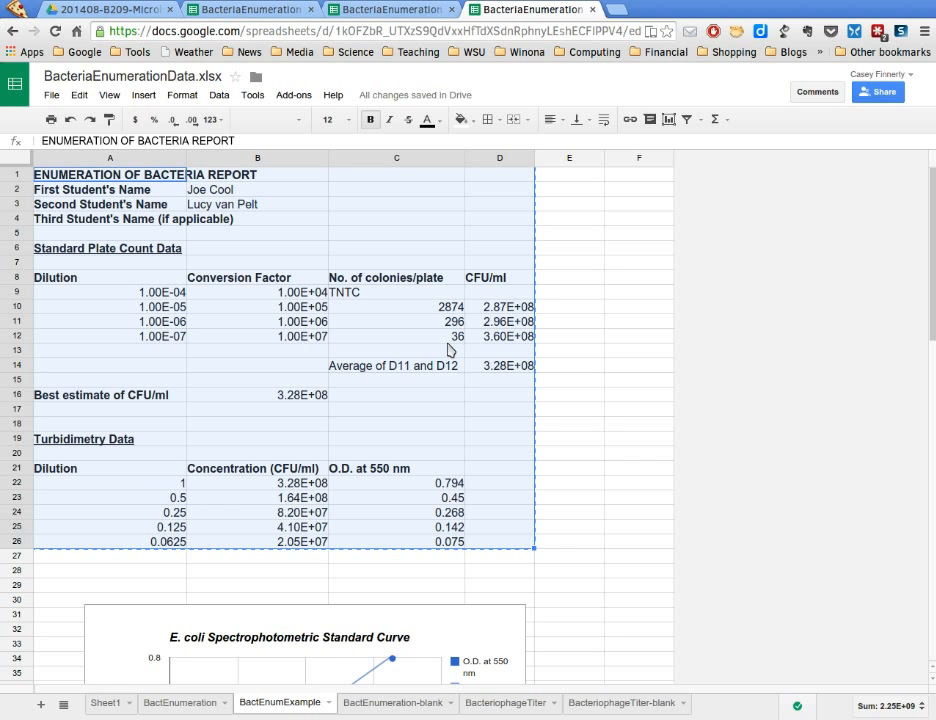
left_click(52, 96)
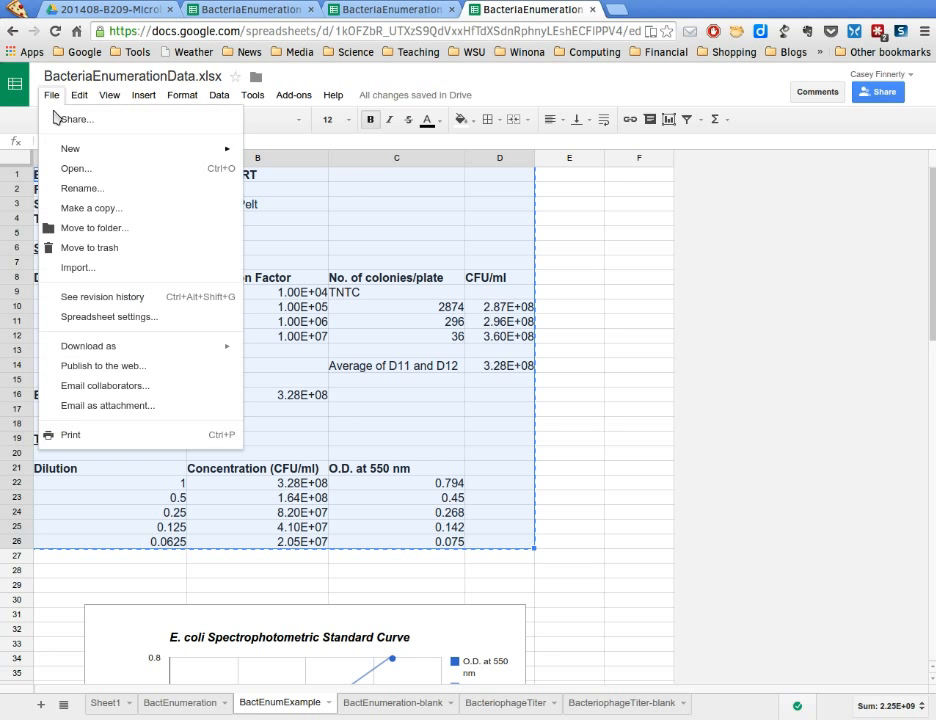
mouse_move(70, 149)
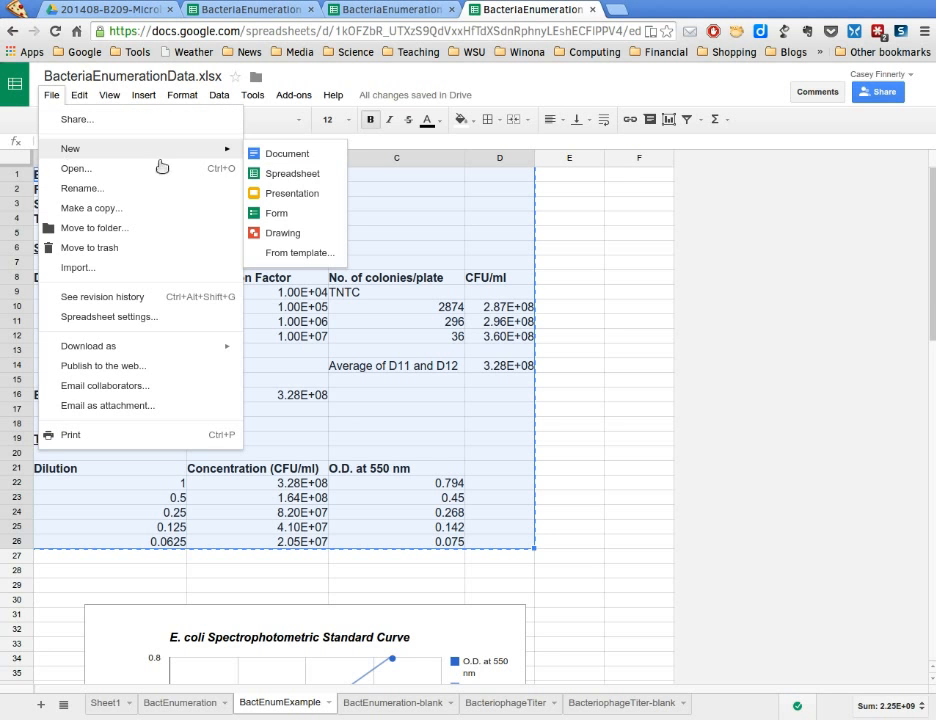
left_click(273, 163)
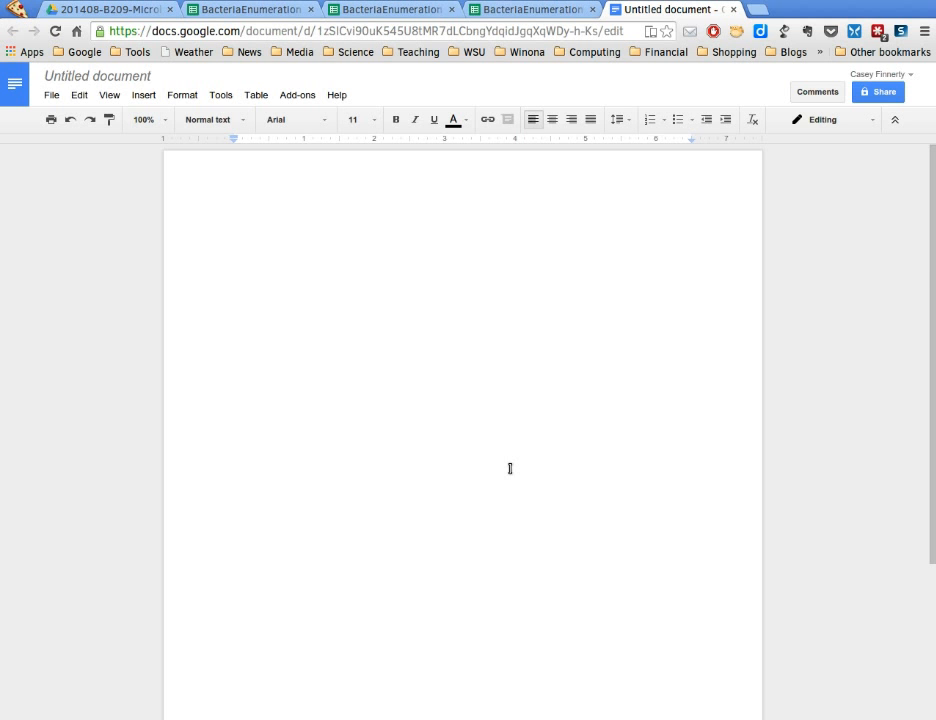
key("ctrl+v")
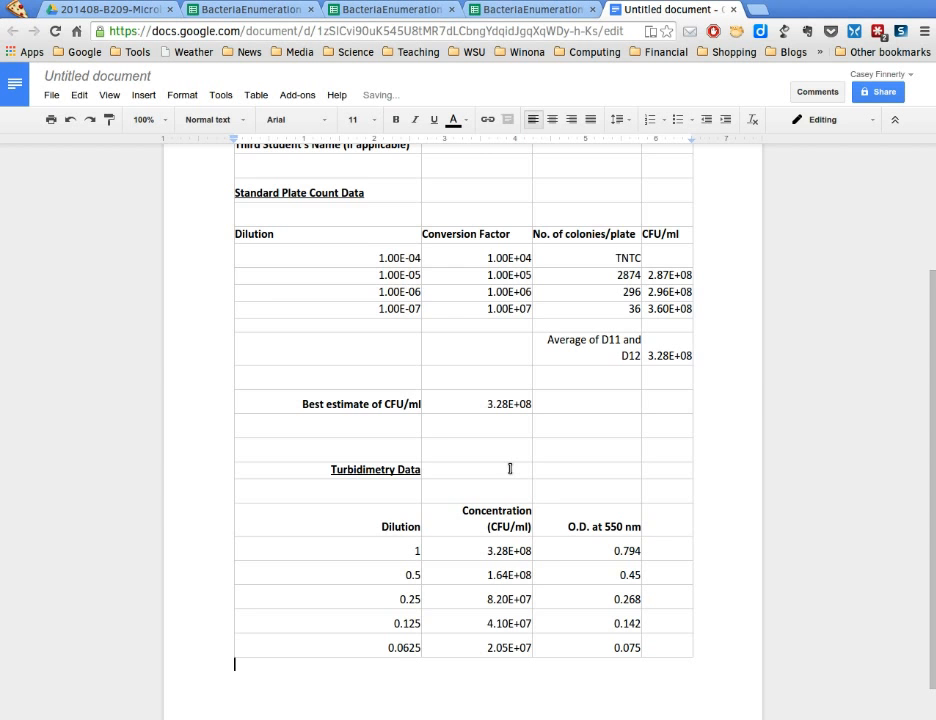
scroll(767, 407, "up", 3)
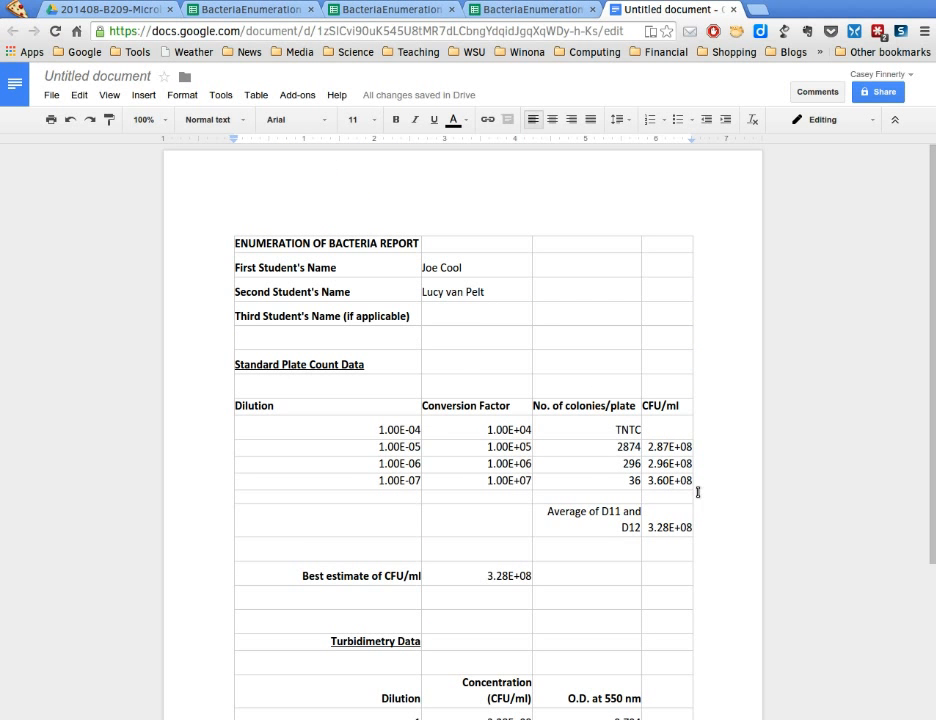
scroll(711, 500, "down", 4)
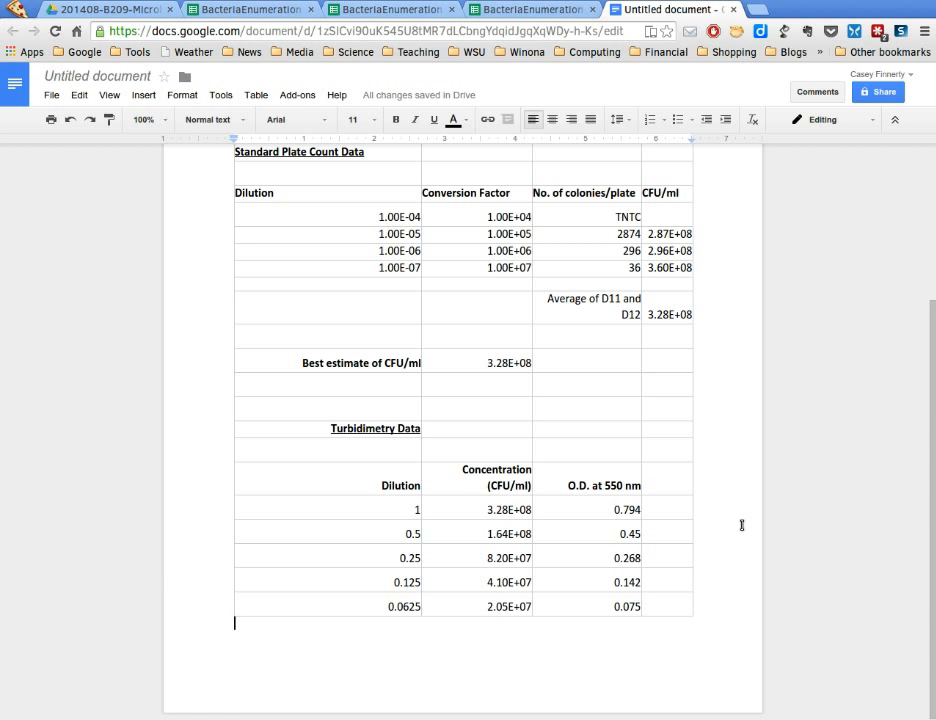
Add blank lines below the pasted table to continue on a second page.
key("Return")
key("Return")
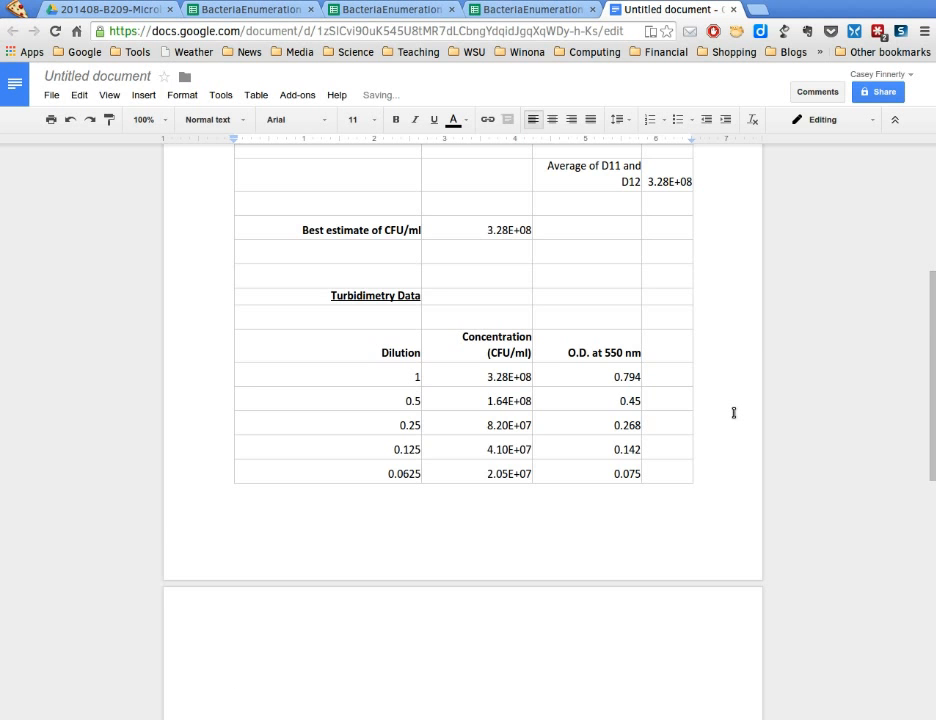
scroll(734, 412, "down", 3)
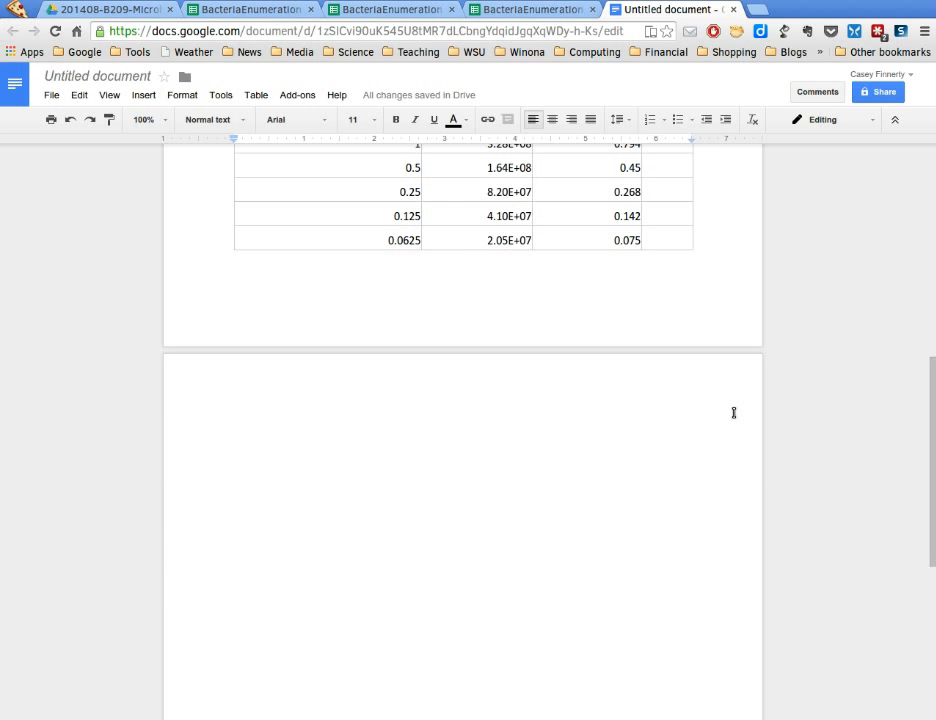
Copy the E. coli Spectrophotometric Standard Curve chart from the BactEnumExample sheet and paste it onto the document's second page.
left_click(535, 10)
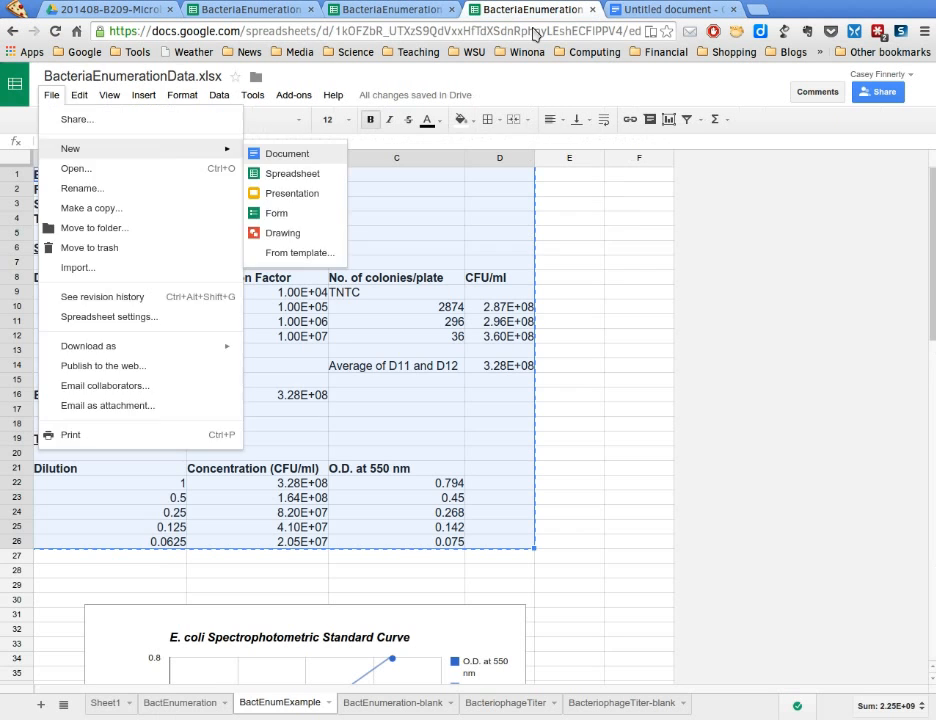
left_click(592, 497)
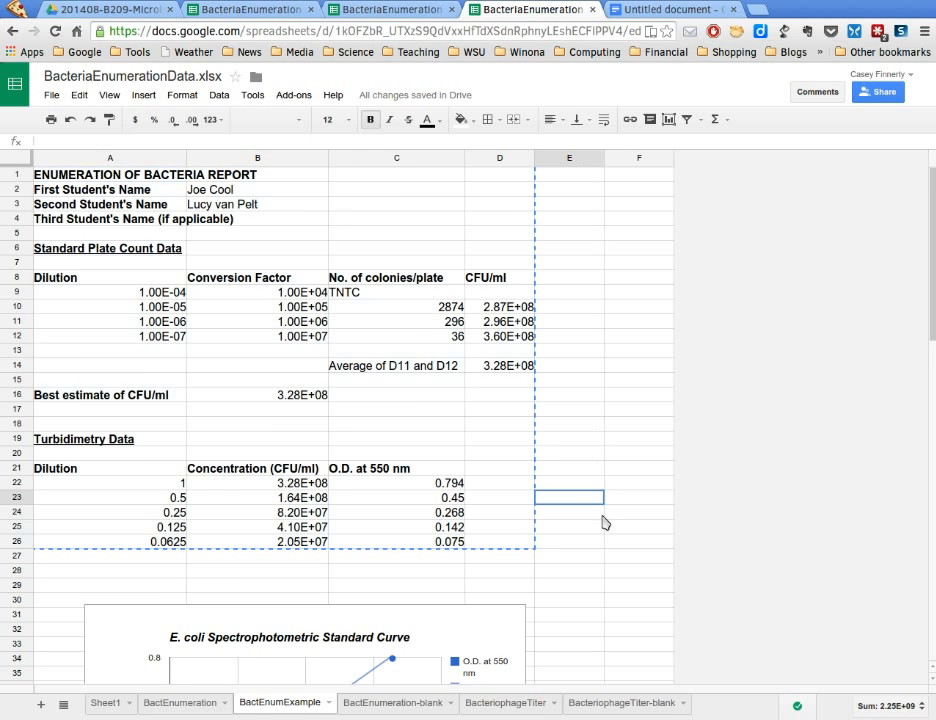
scroll(604, 521, "down", 3)
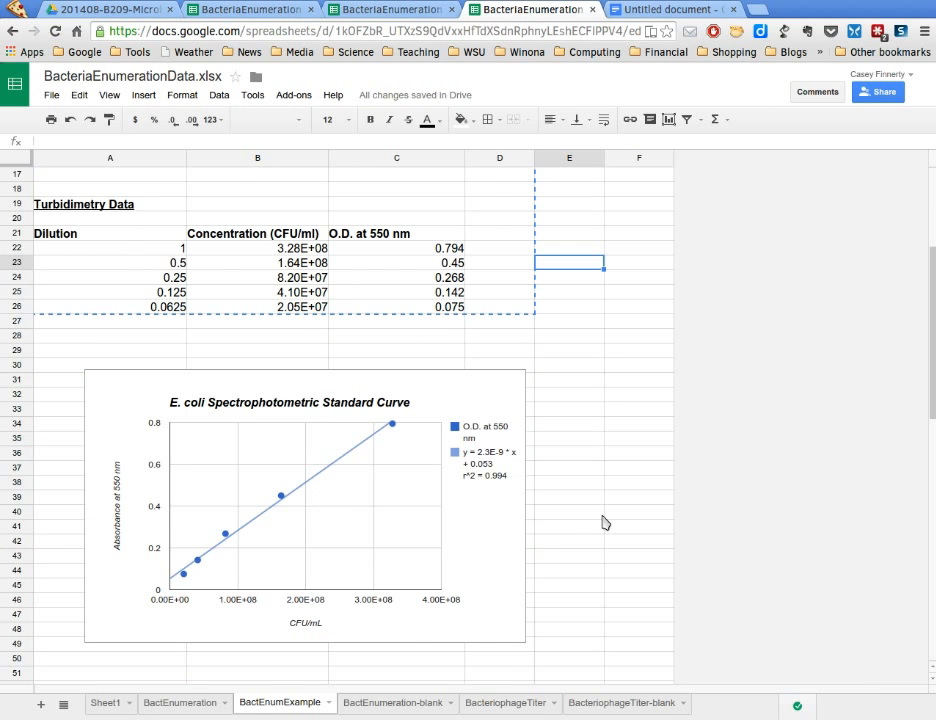
left_click(464, 407)
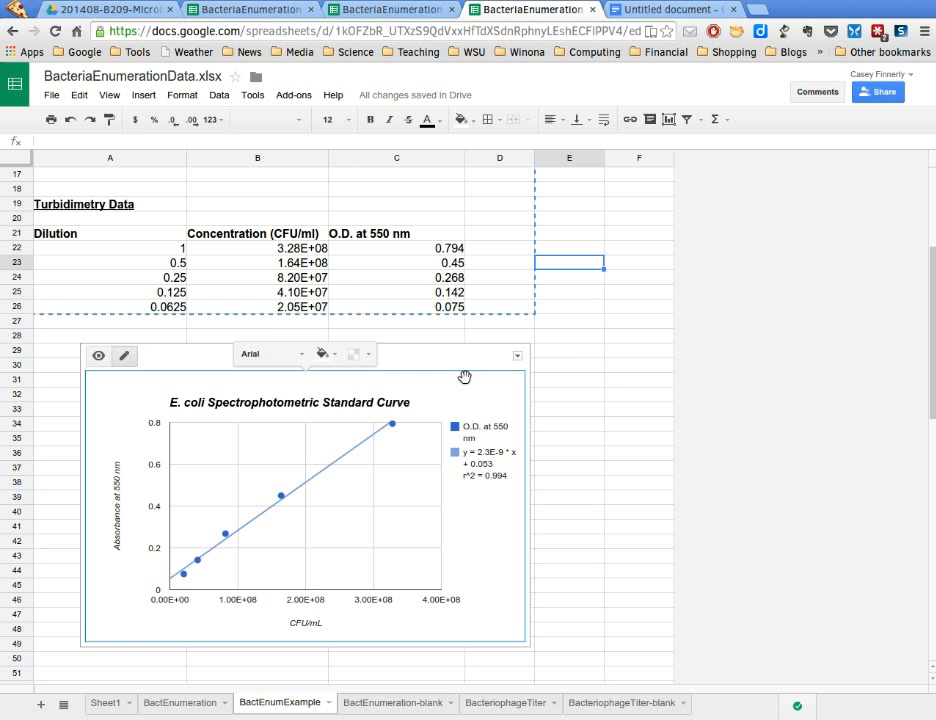
left_click(622, 383)
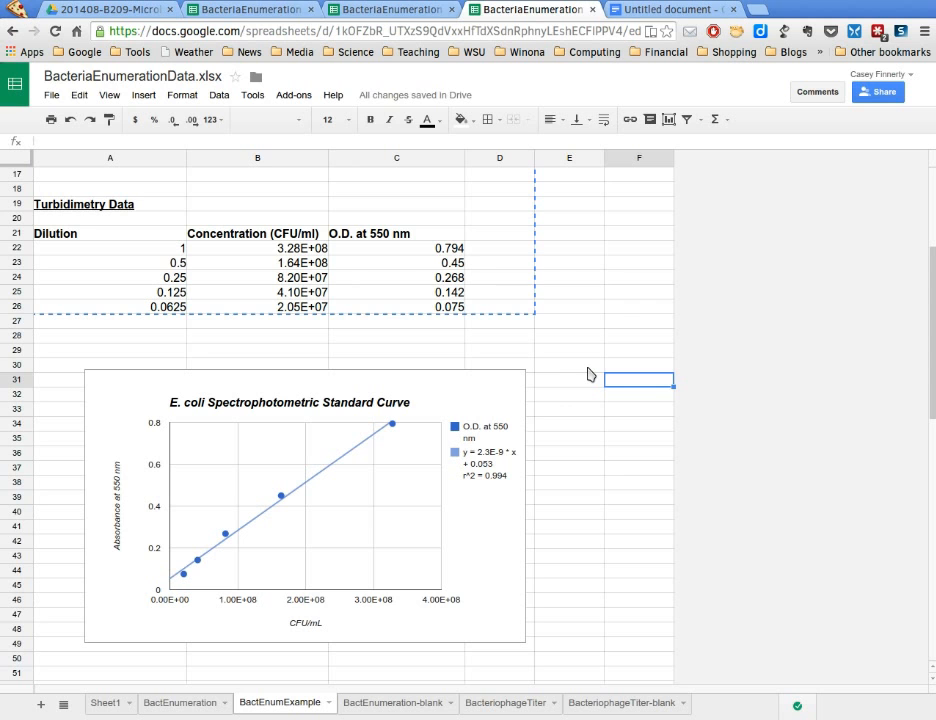
left_click(420, 402)
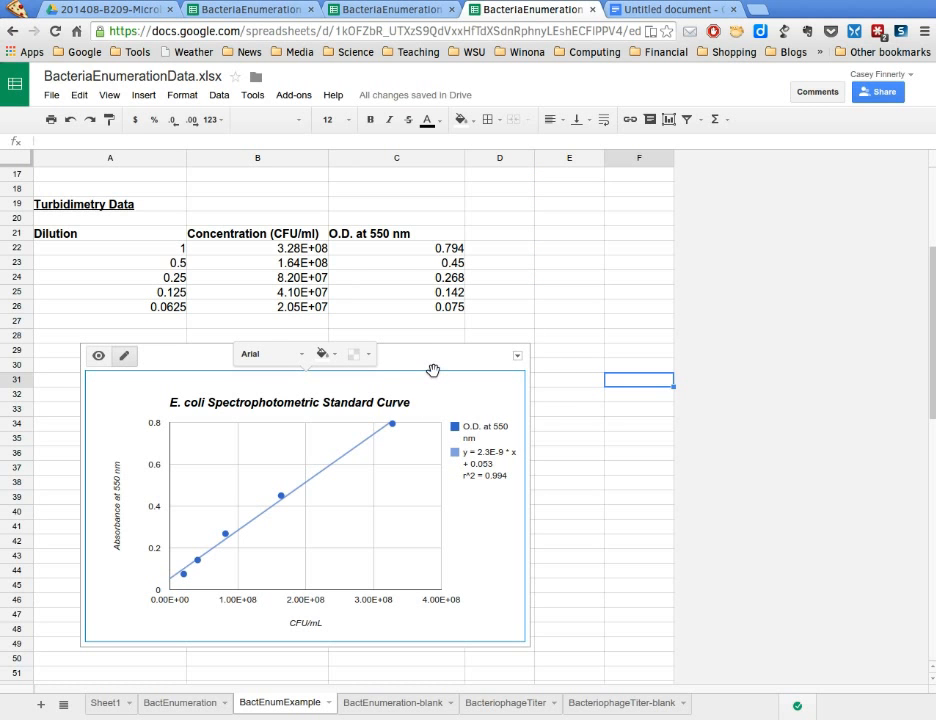
left_click(432, 371)
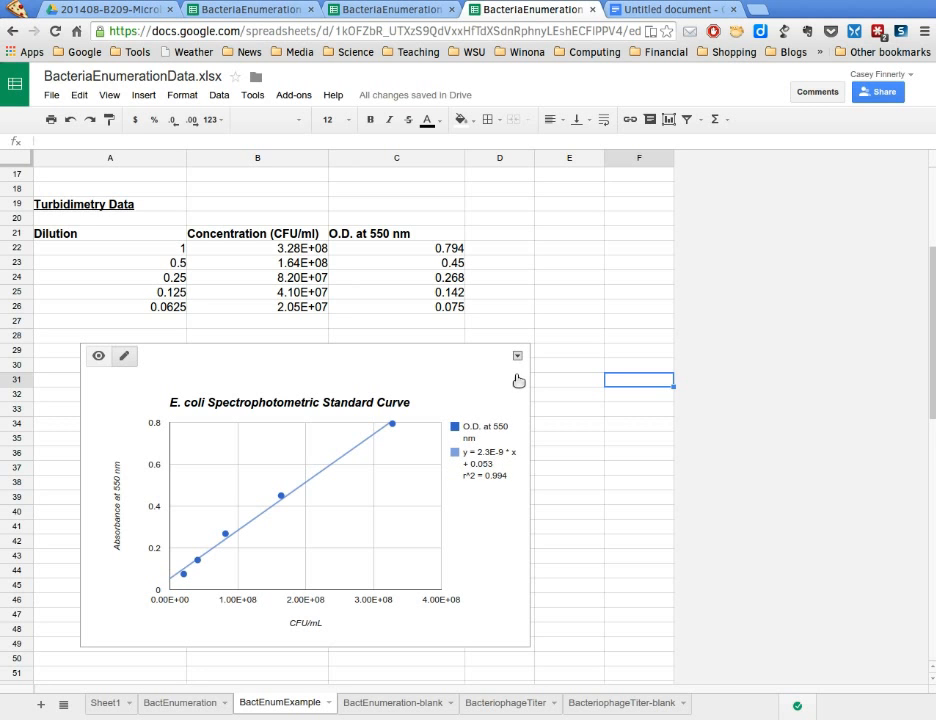
left_click(517, 355)
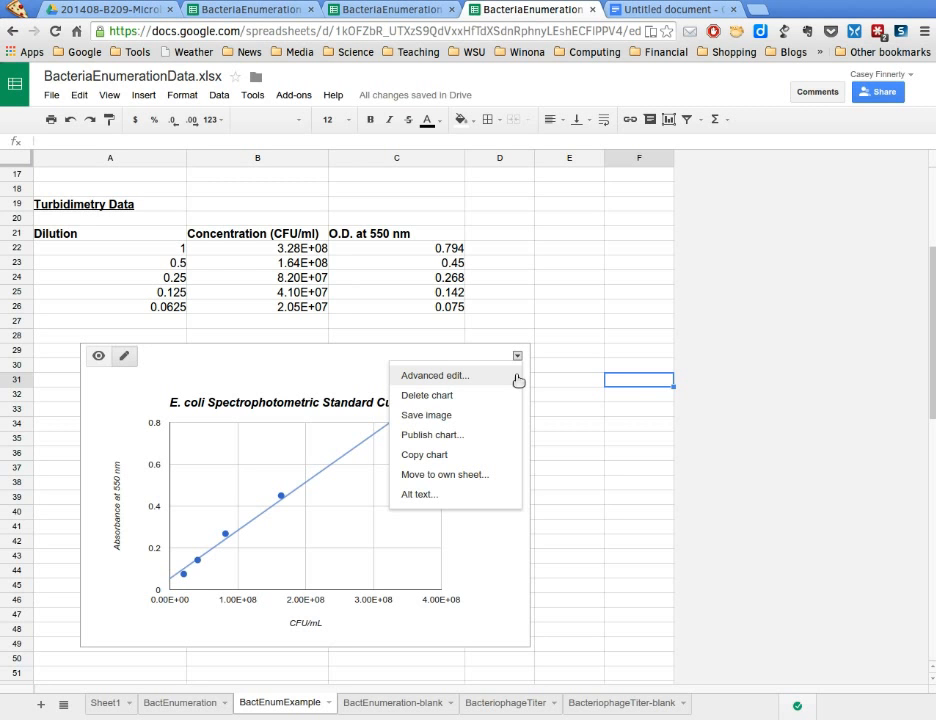
left_click(510, 462)
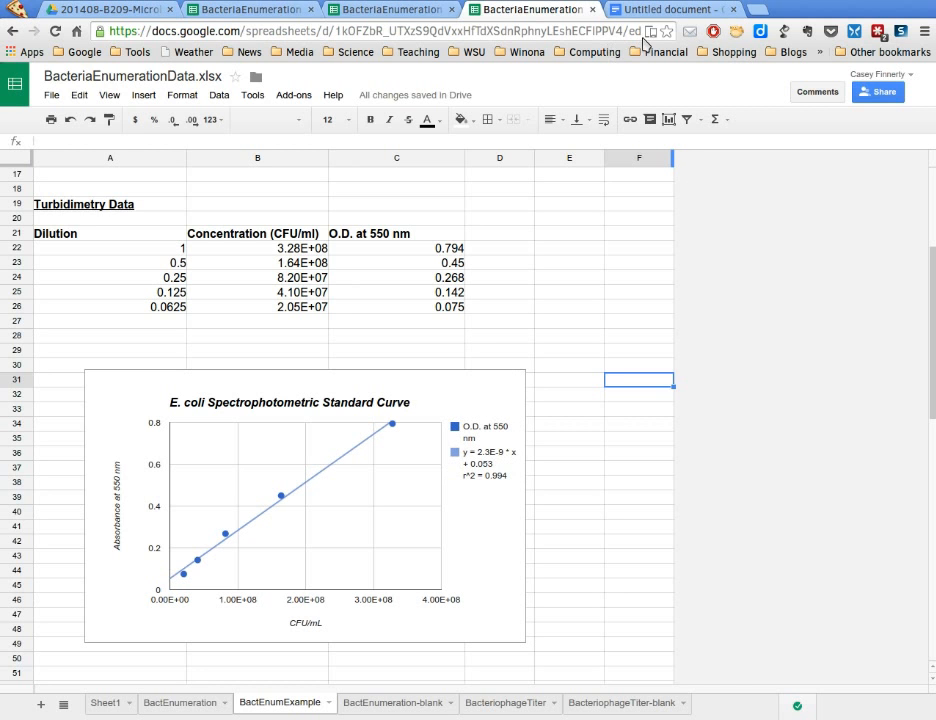
left_click(660, 10)
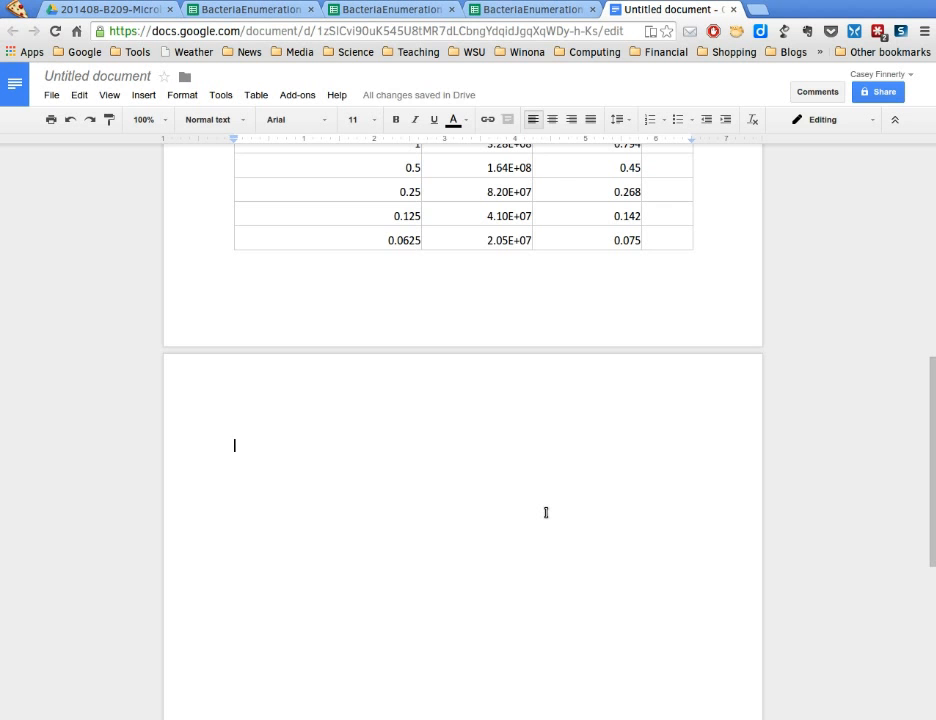
key("ctrl+v")
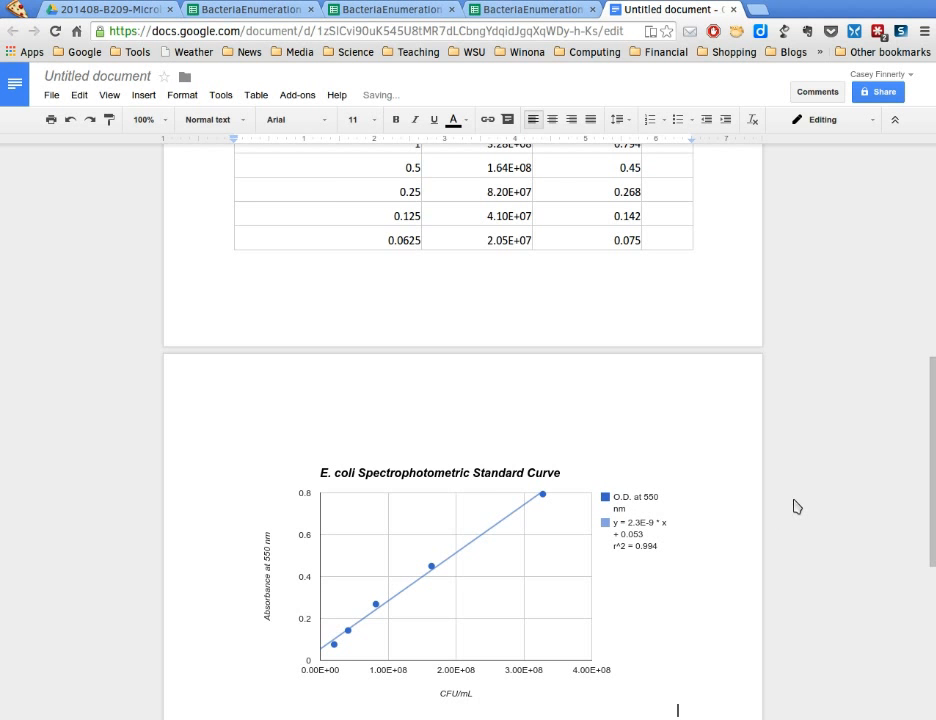
scroll(796, 505, "down", 2)
scroll(796, 506, "down", 2)
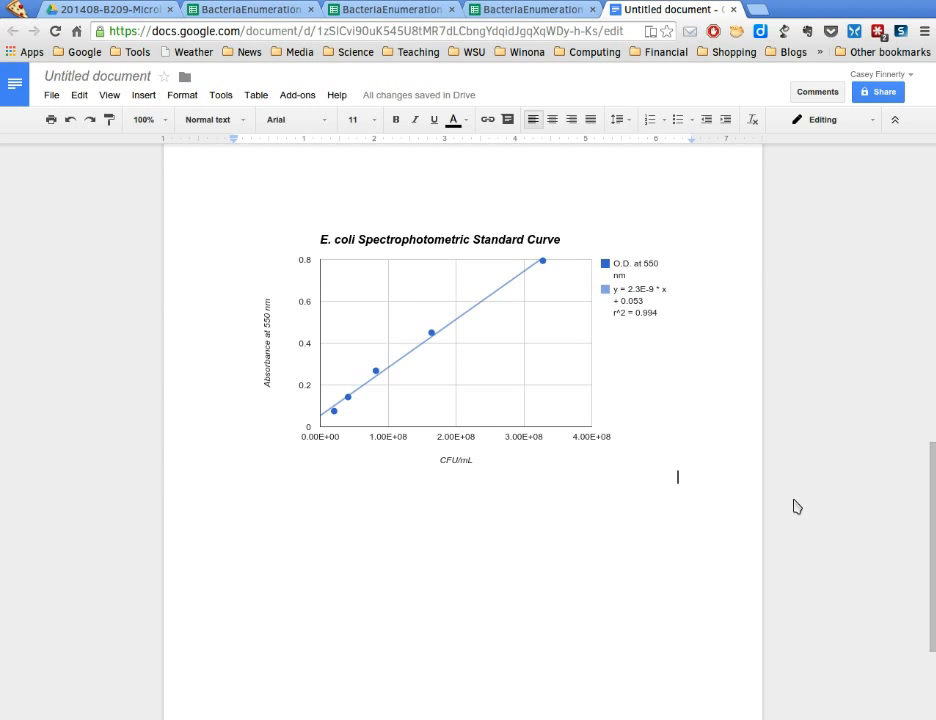
Add a Heading 2 reading "Discussion" below the chart and start a normal text paragraph under it.
key("Return")
left_click(206, 121)
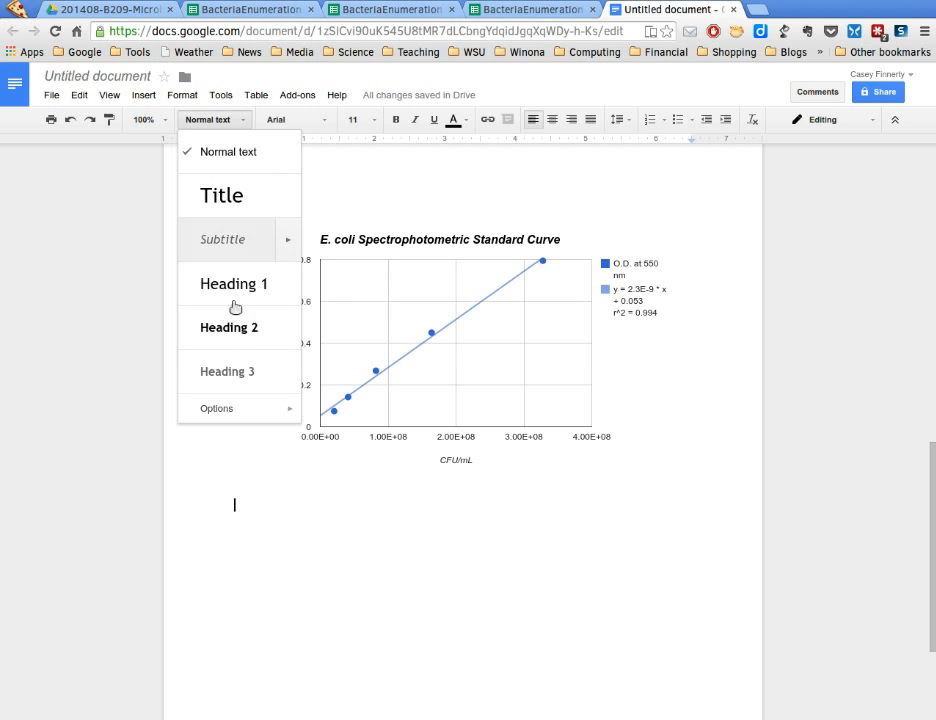
left_click(243, 345)
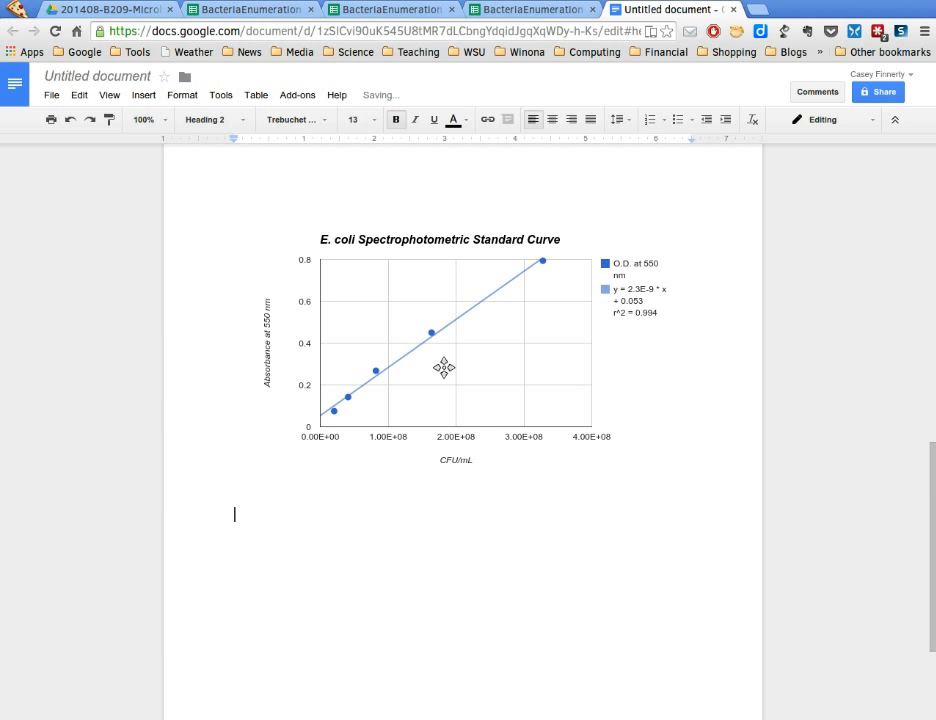
type("Discussion")
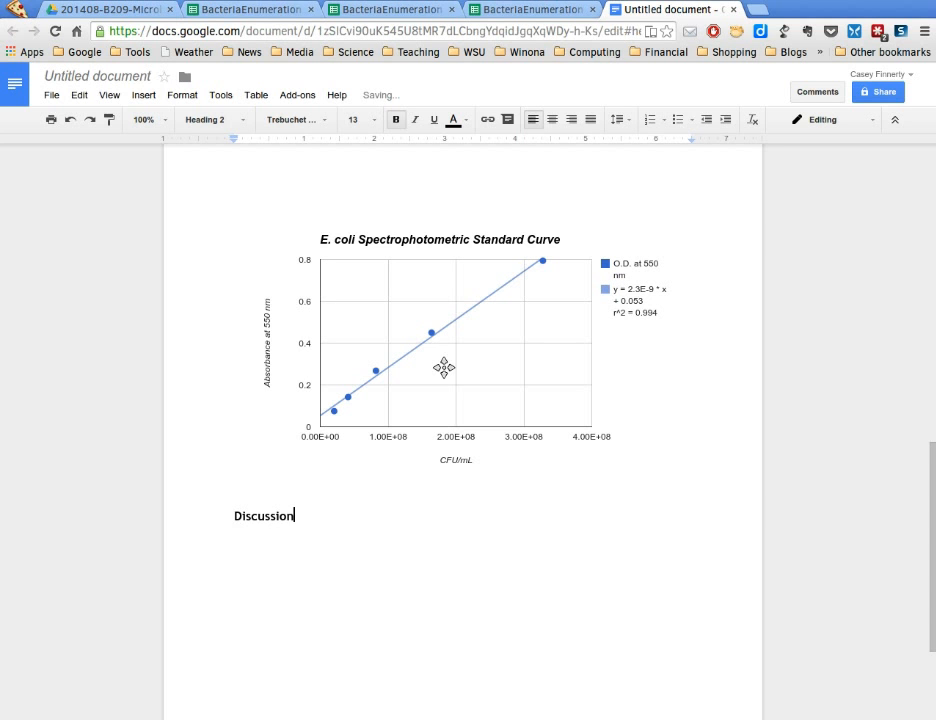
key("Return")
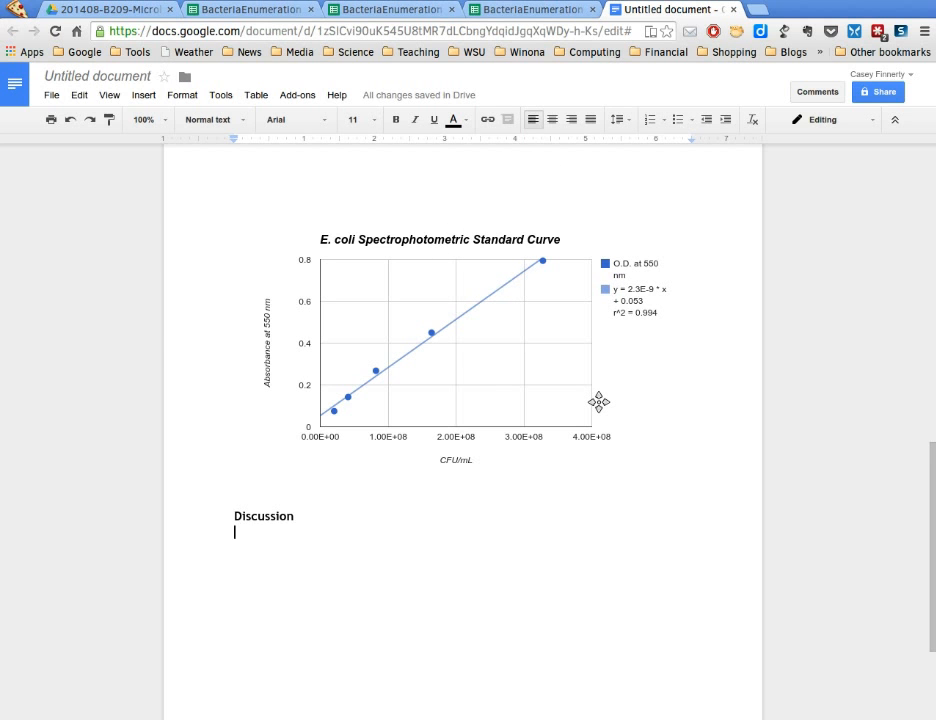
Begin the discussion with "Standard plate count data was reasonable. Colony numbers varied by a factor of ten, indicating t".
scroll(606, 401, "up", 3)
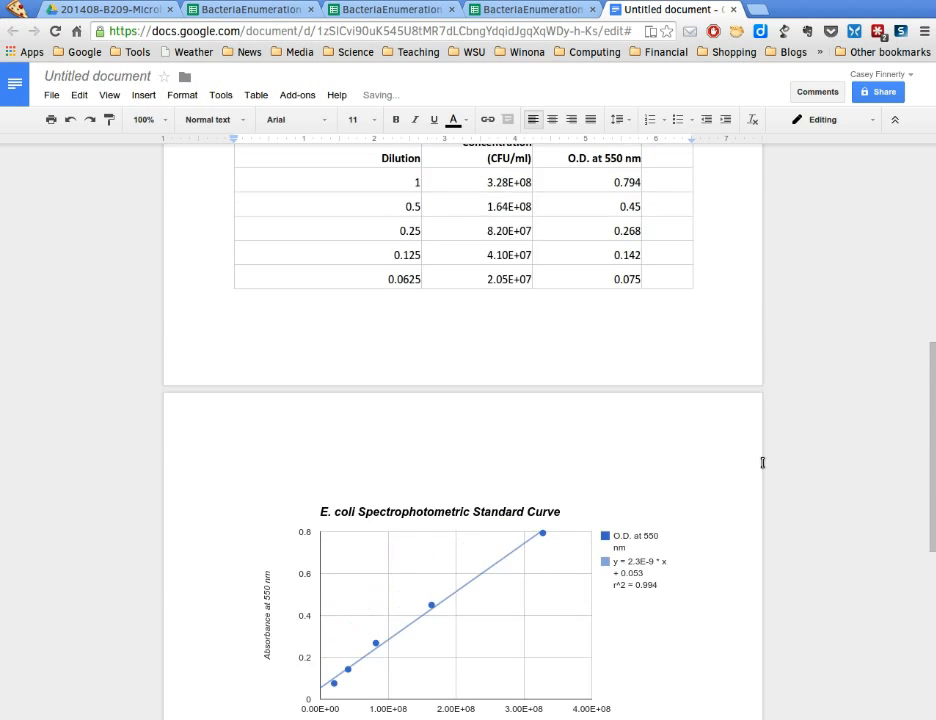
scroll(762, 462, "down", 4)
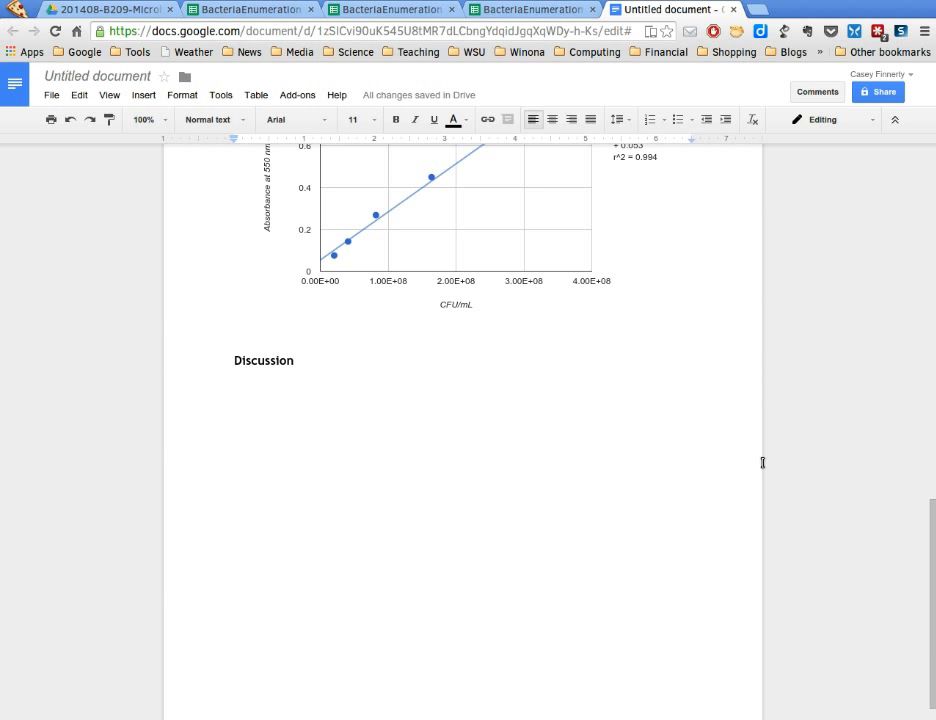
type("Standard plate count data ")
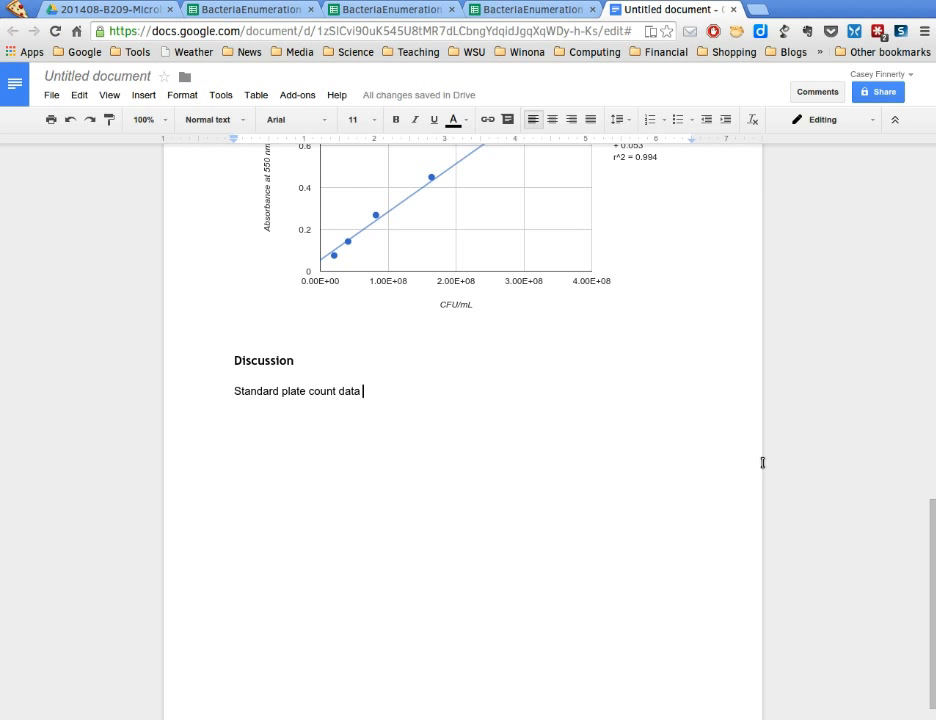
type("was")
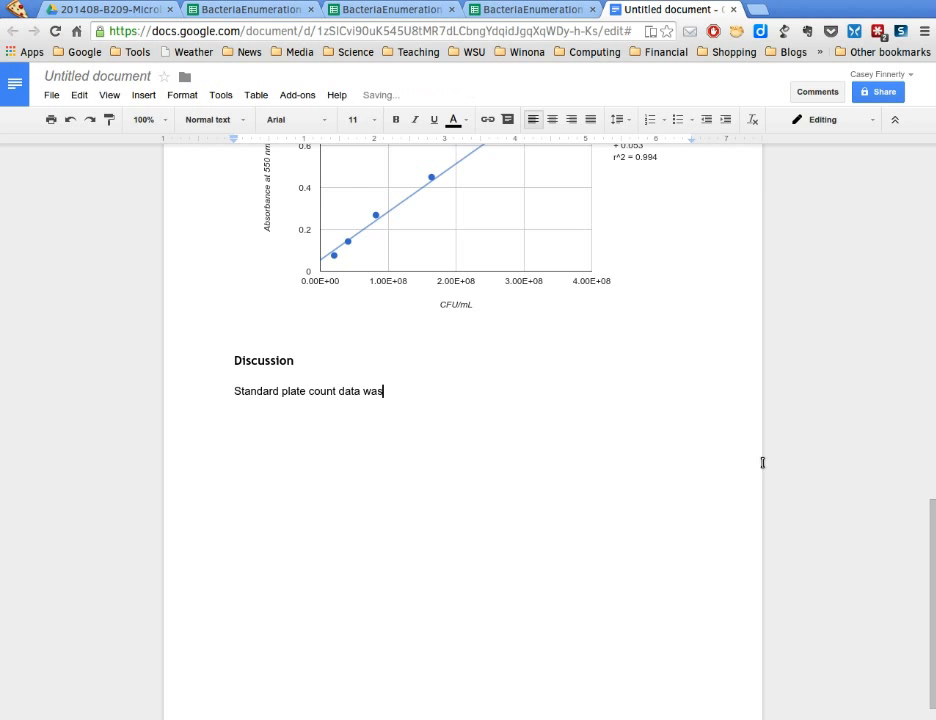
type(" reasonable. Colony numbers varie")
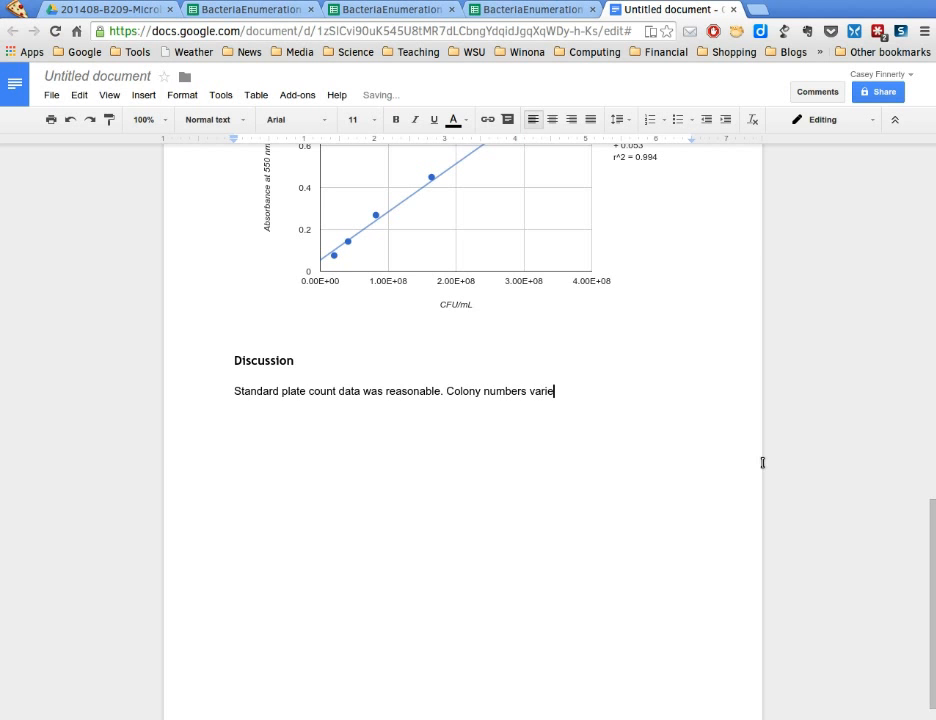
type("d by a factor of ten, indicating that")
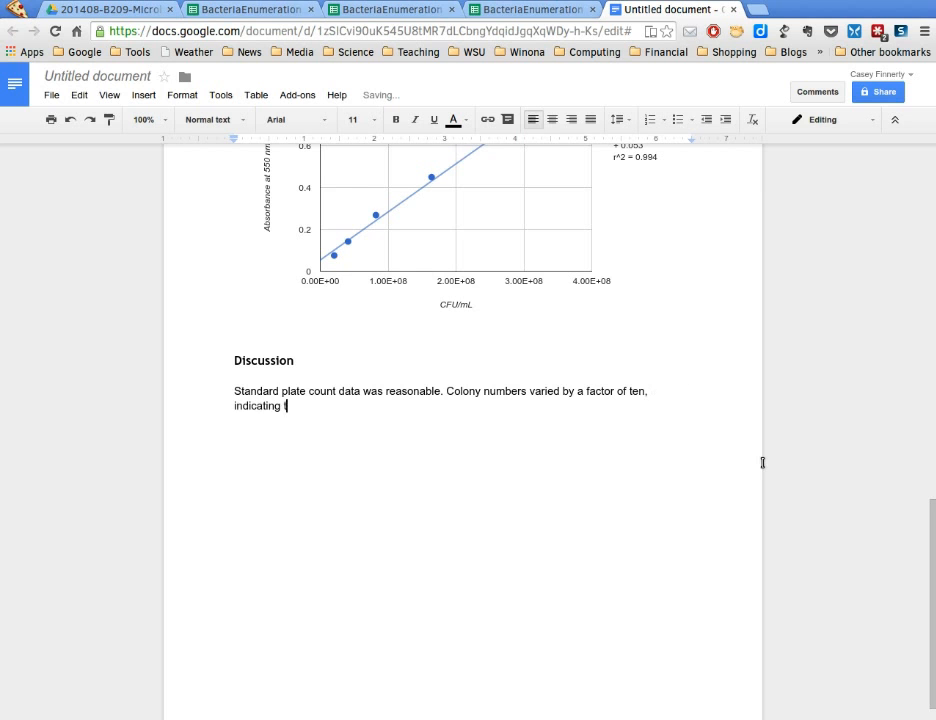
Replace the second sentence's unfinished ending after "factor of ten" with "as expected, indicating that the dilutions and procedure was performed correctly.".
key("BackSpace")
key("BackSpace")
key("BackSpace")
key("BackSpace")
key("BackSpace")
key("BackSpace")
key("BackSpace")
key("BackSpace")
key("BackSpace")
key("BackSpace")
key("BackSpace")
key("BackSpace")
key("BackSpace")
key("BackSpace")
key("BackSpace")
key("BackSpace")
key("BackSpace")
key("BackSpace")
type("as expected, ")
type("indi")
type("ing that the di")
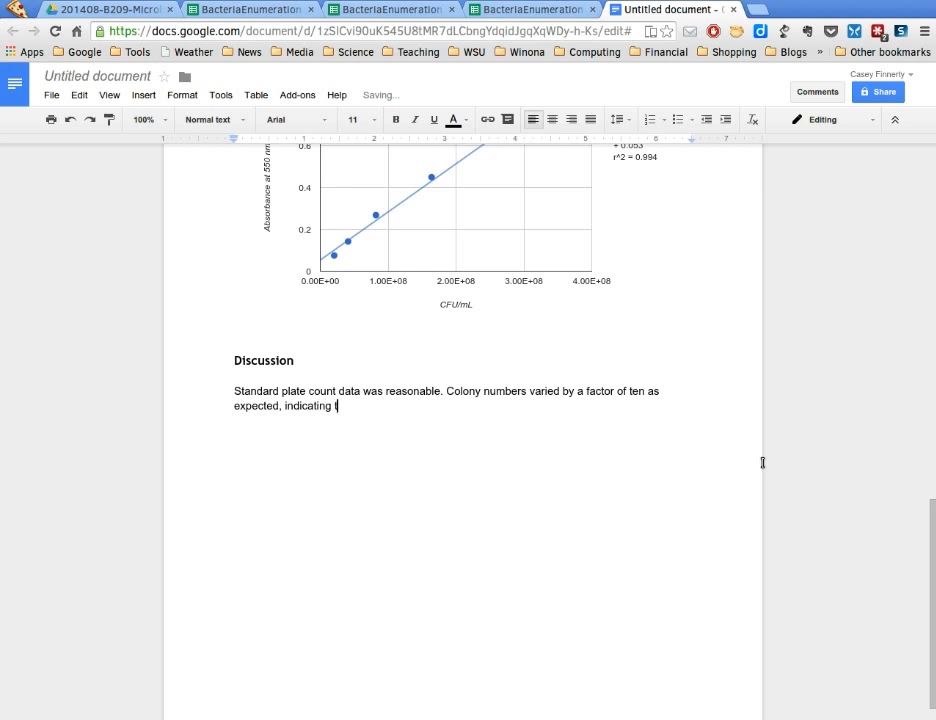
type("lutions and p")
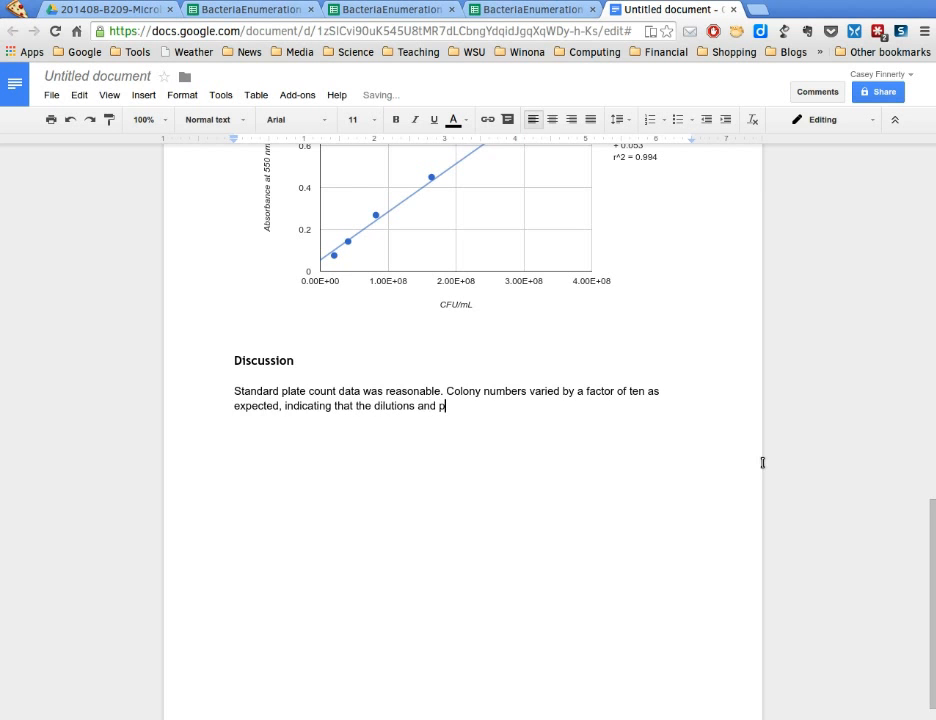
type("rocedure was pre")
key("BackSpace")
key("BackSpace")
type("erformed")
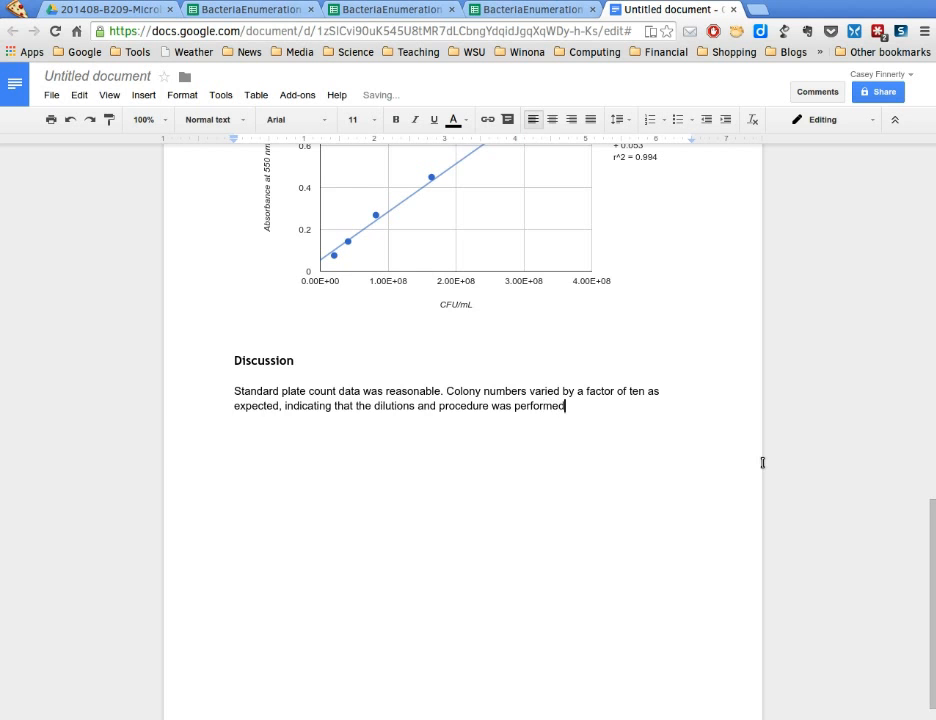
type(" correctly. The 10")
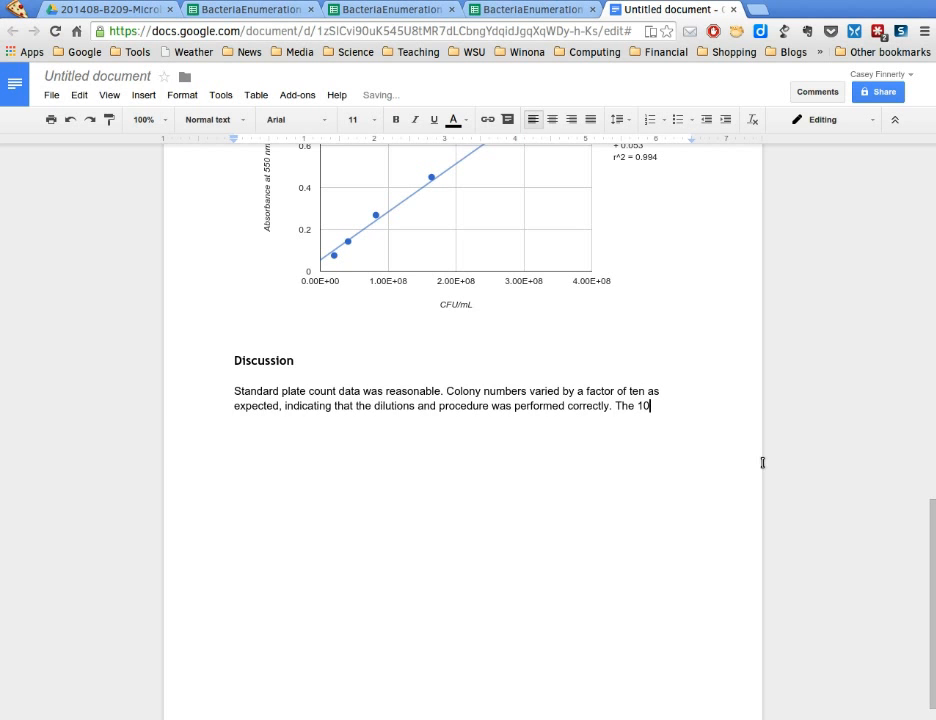
Add the sentence "The 10E-6 and 10E-7 plates had colony counts that fell within the 30 to 300 range, so their CFU/ml estimates were averaged.".
type("e-")
key("BackSpace")
key("BackSpace")
type("E-6 and 10E-7 plat")
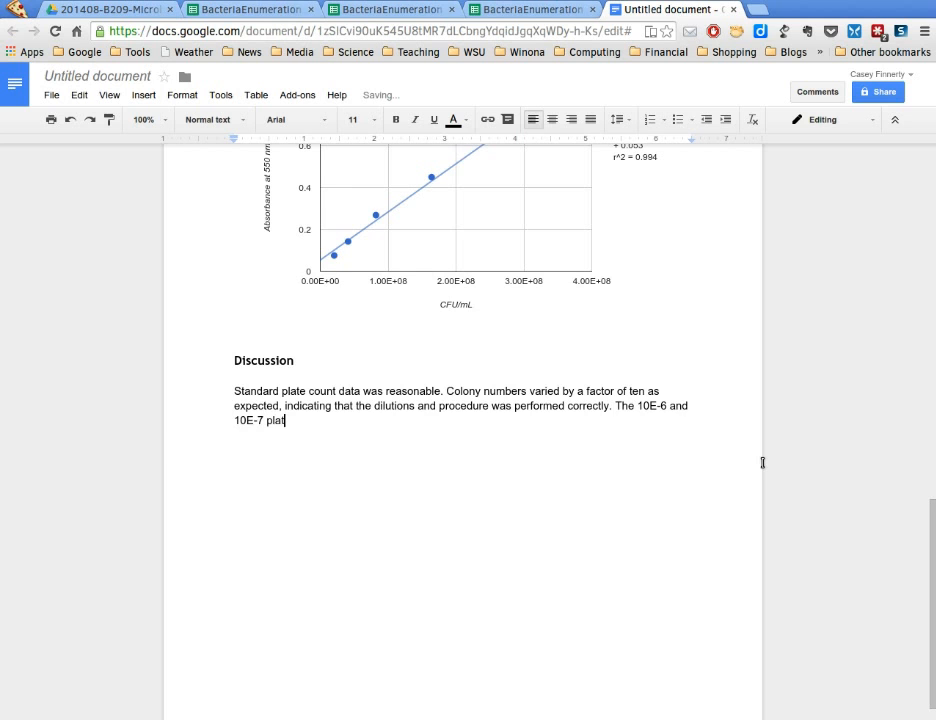
type("es had colony cou")
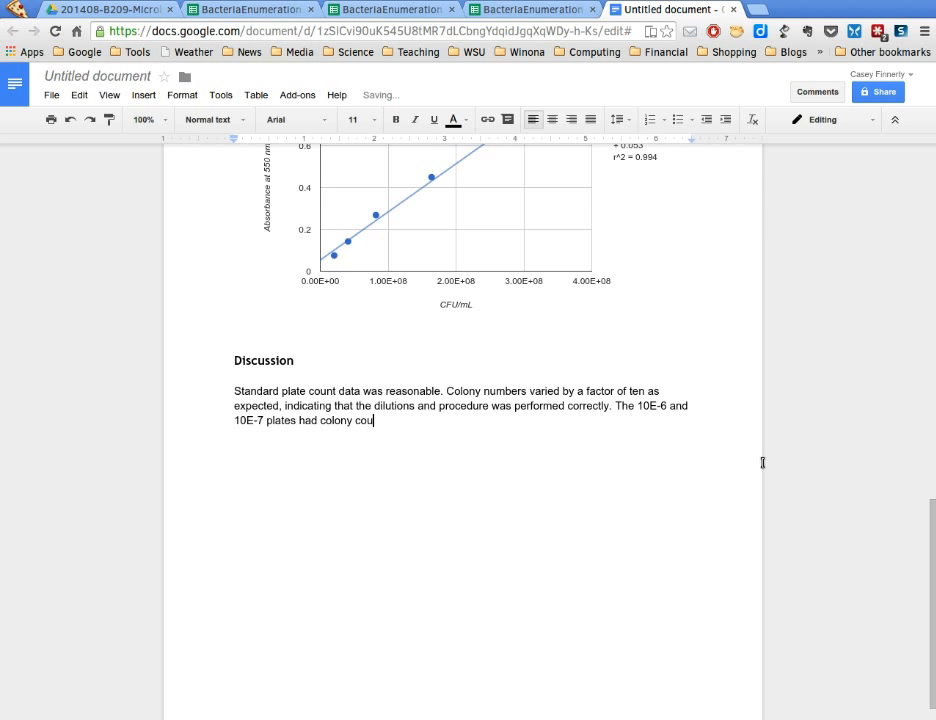
type("nts that fell withing")
key("BackSpace")
type("the 30 to 300 range, so ")
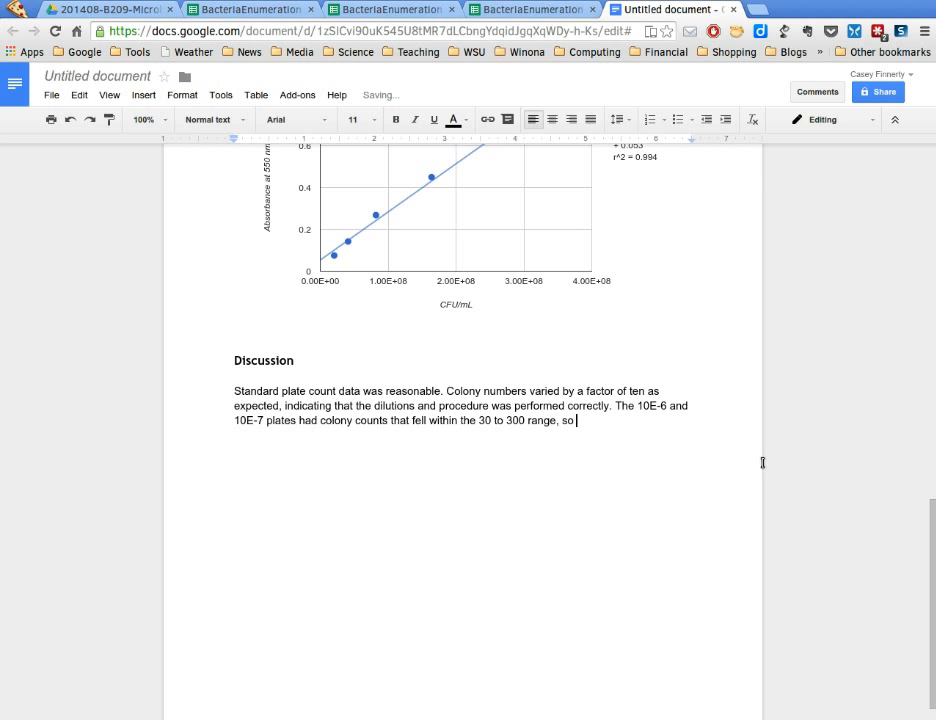
type("their CFU/ml estimates were ")
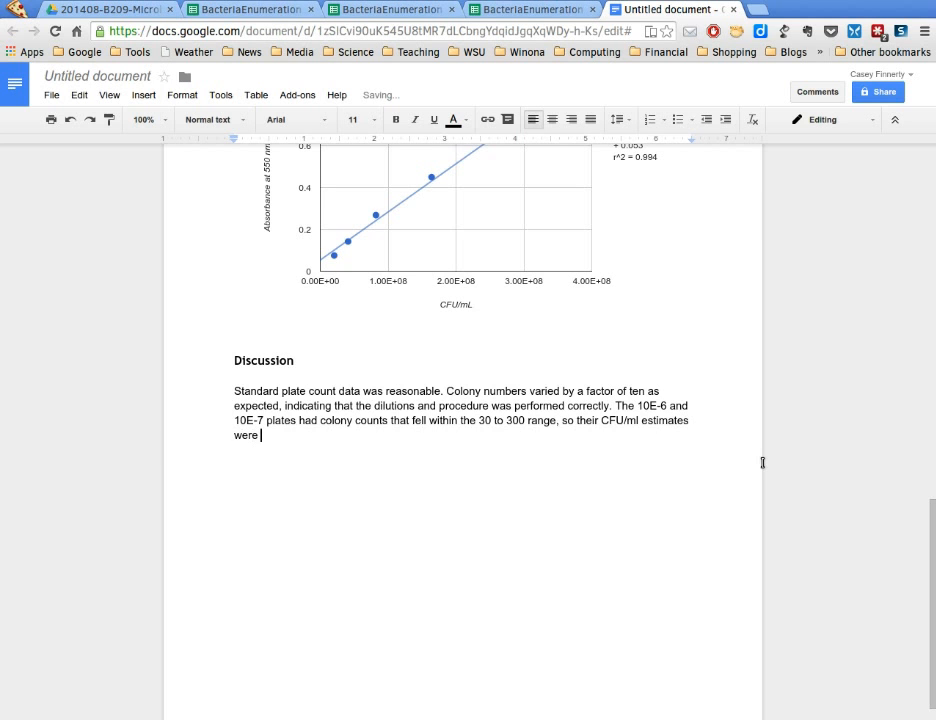
type("averaged for")
key("BackSpace")
key("BackSpace")
Start a second discussion paragraph with "Plotting a standard curve of CFU/ml vs. O.D. at 550 nm".
key("Return")
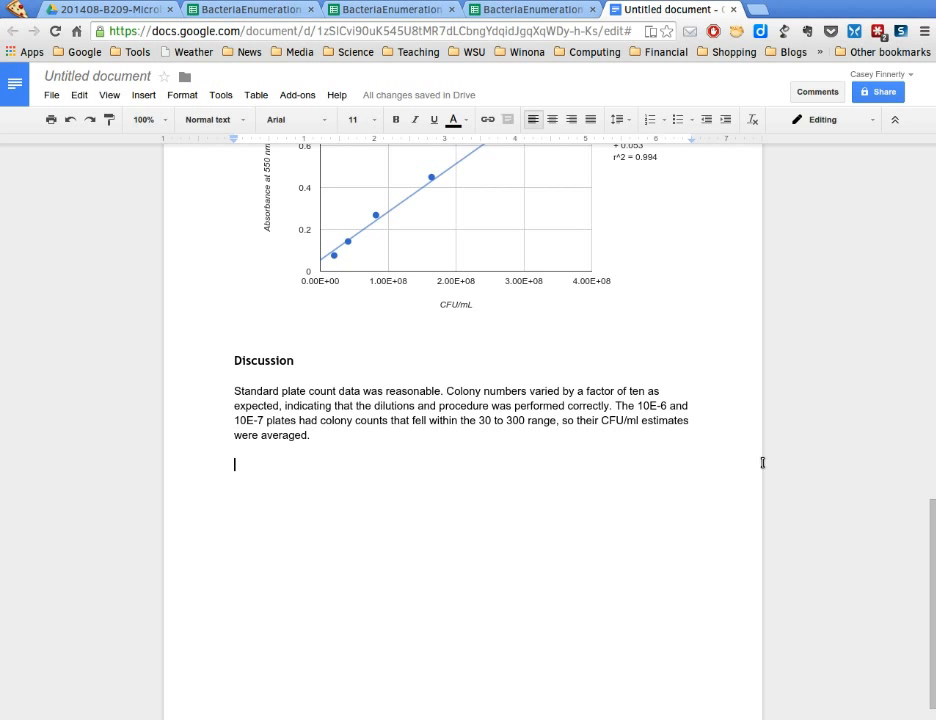
type("Ploo")
key("BackSpace")
key("BackSpace")
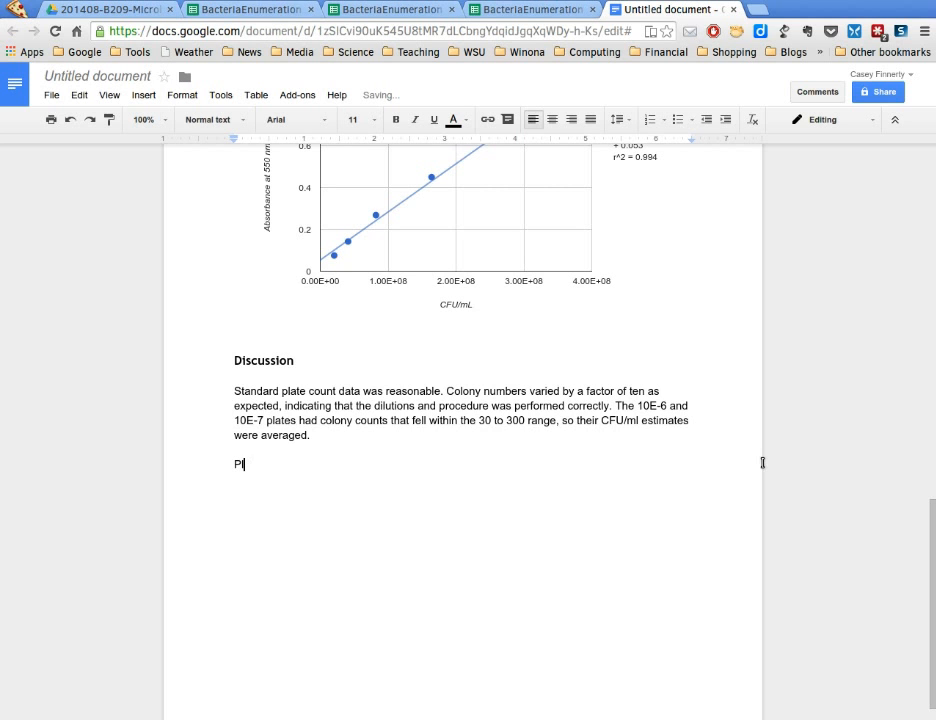
type("otting a standard")
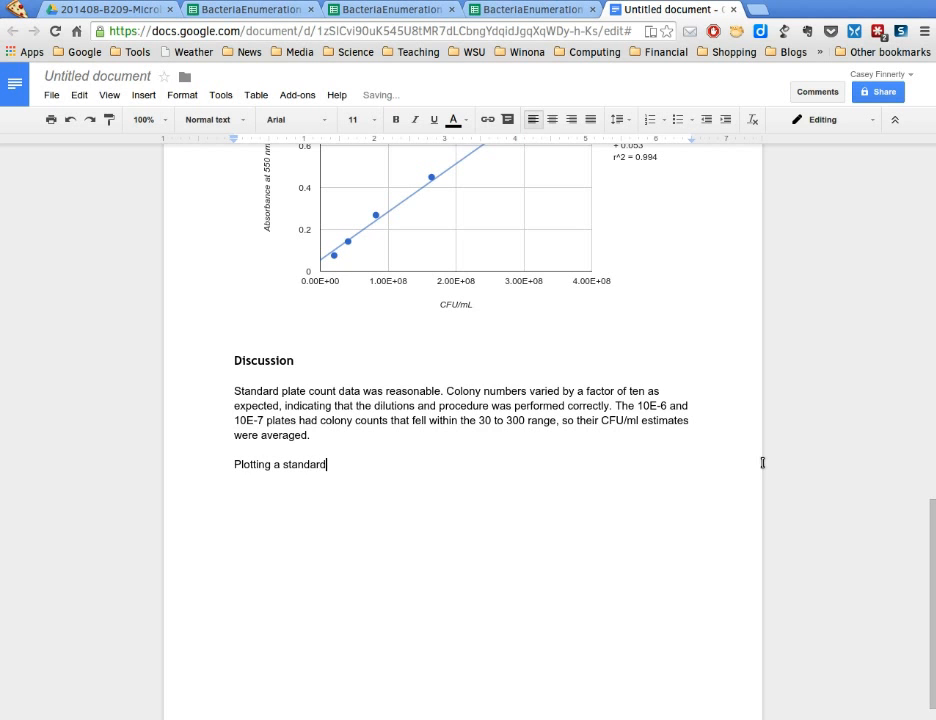
type(" curve of CFU/ml vs")
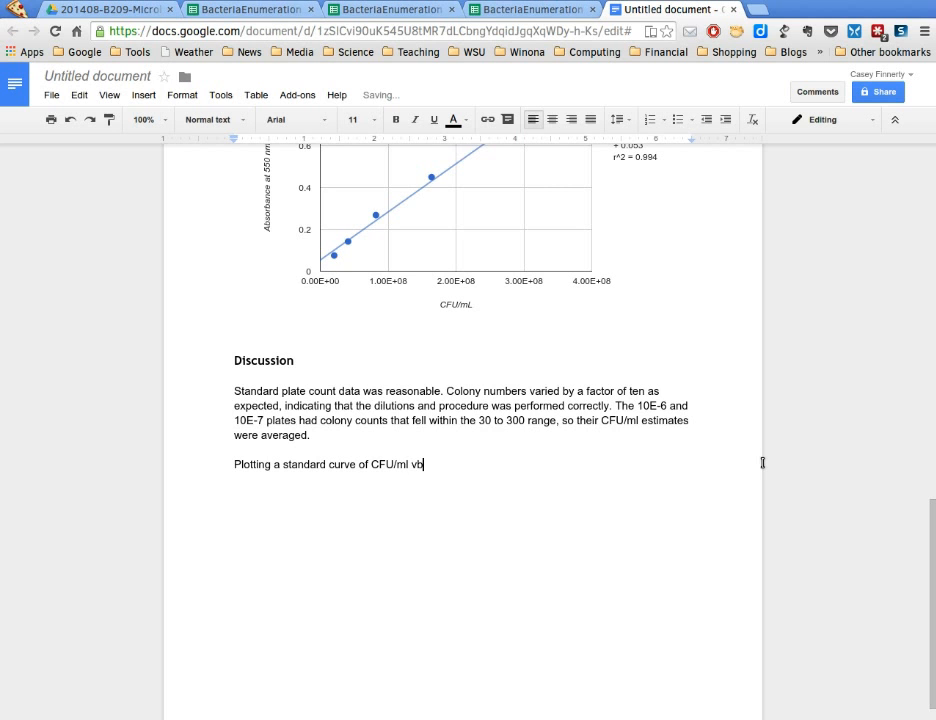
type(". OD>")
key("BackSpace")
key("BackSpace")
type(".D. at 550 nm yieled a")
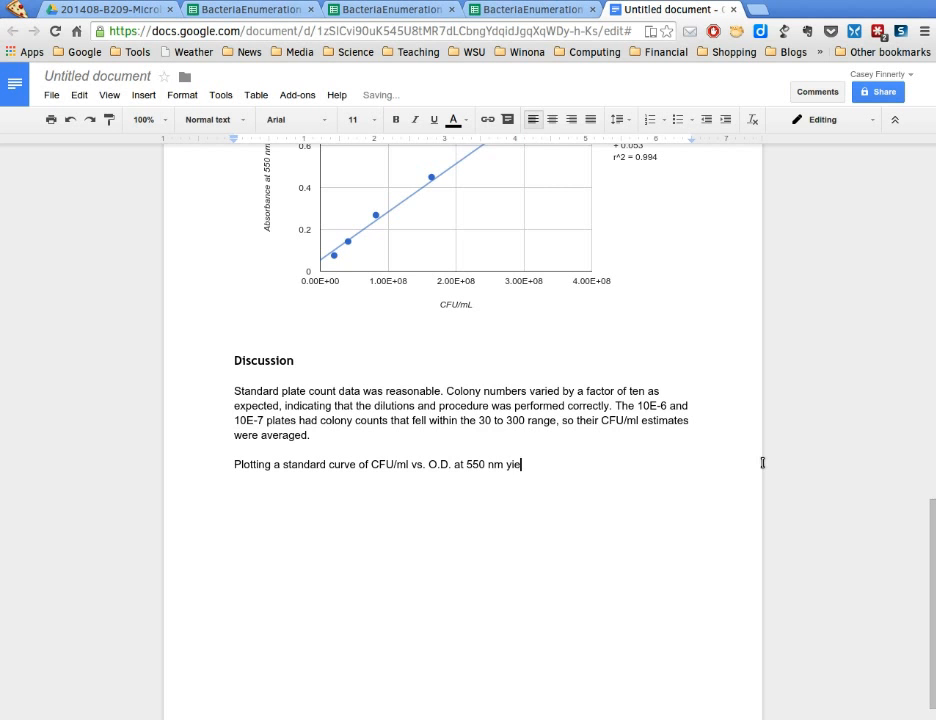
Continue the second paragraph's sentence with "yielded a linear regression line with an R".
key("BackSpace")
key("BackSpace")
key("BackSpace")
key("BackSpace")
type("ded")
type(" a li")
type("nera")
key("BackSpace")
key("BackSpace")
type("ar regression line with")
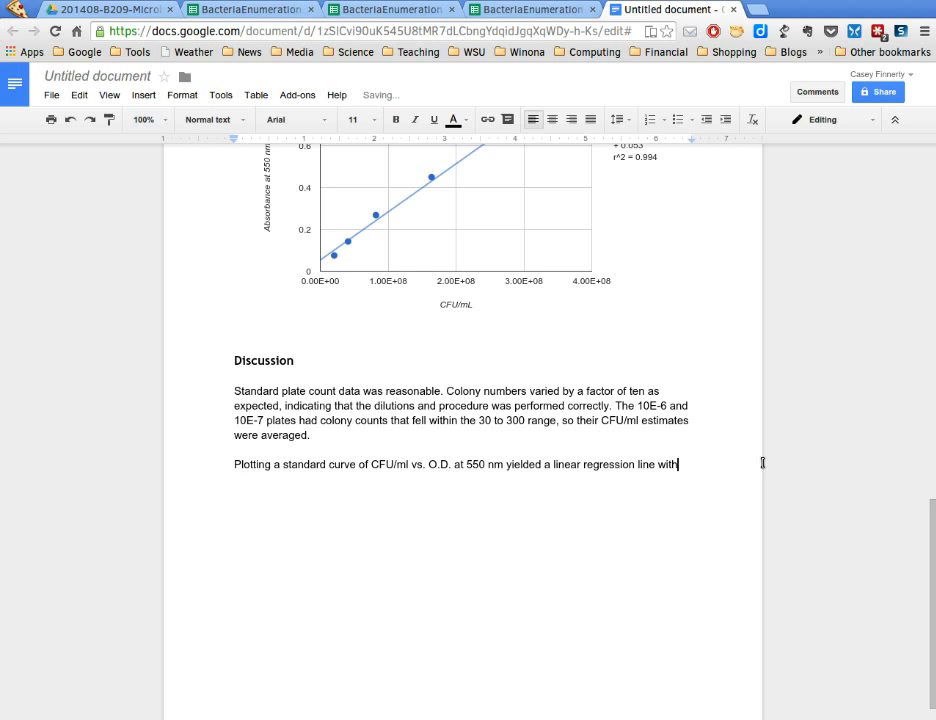
type(" an R")
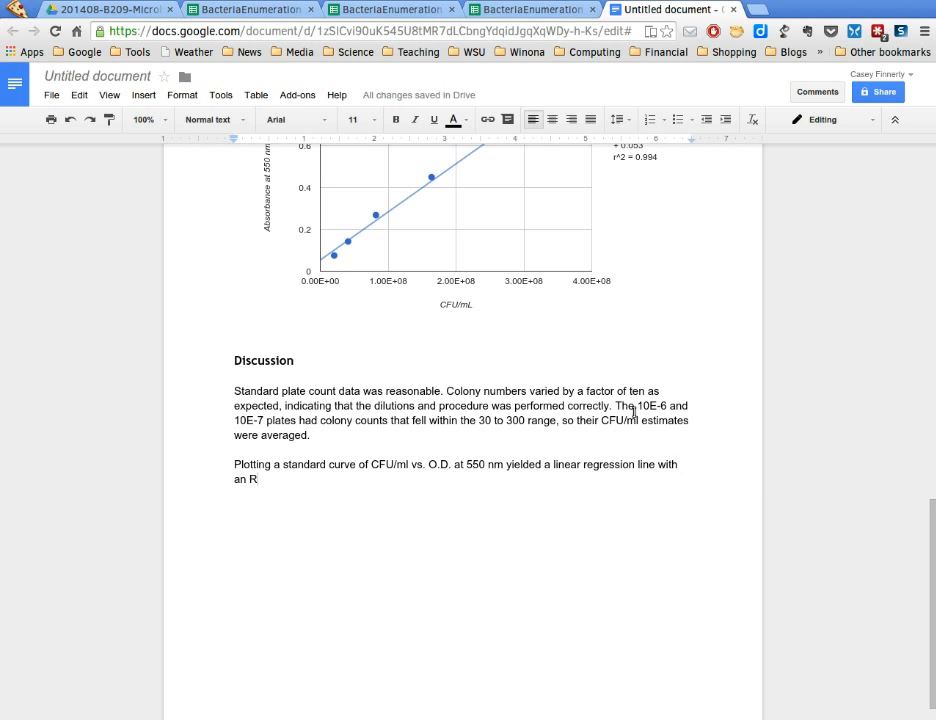
left_click(464, 121)
left_click(464, 121)
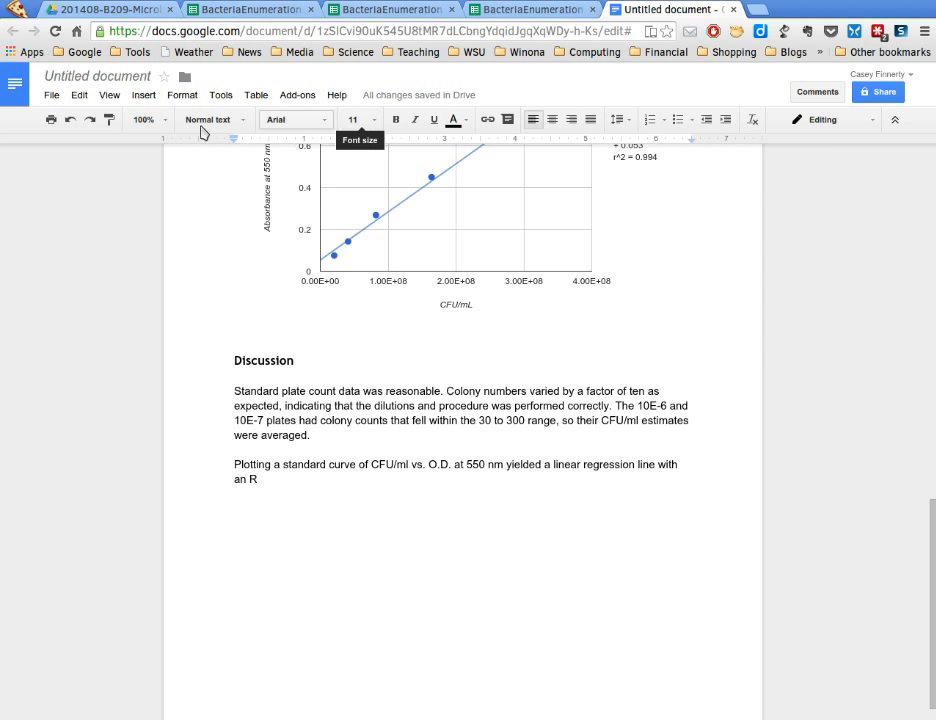
left_click(241, 121)
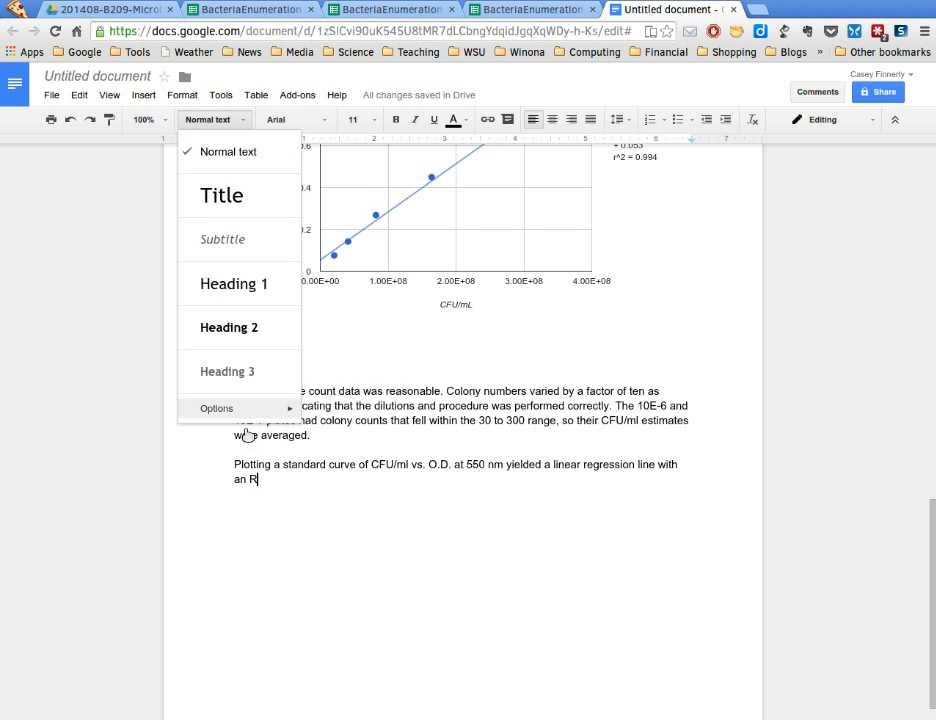
mouse_move(245, 408)
left_click(90, 209)
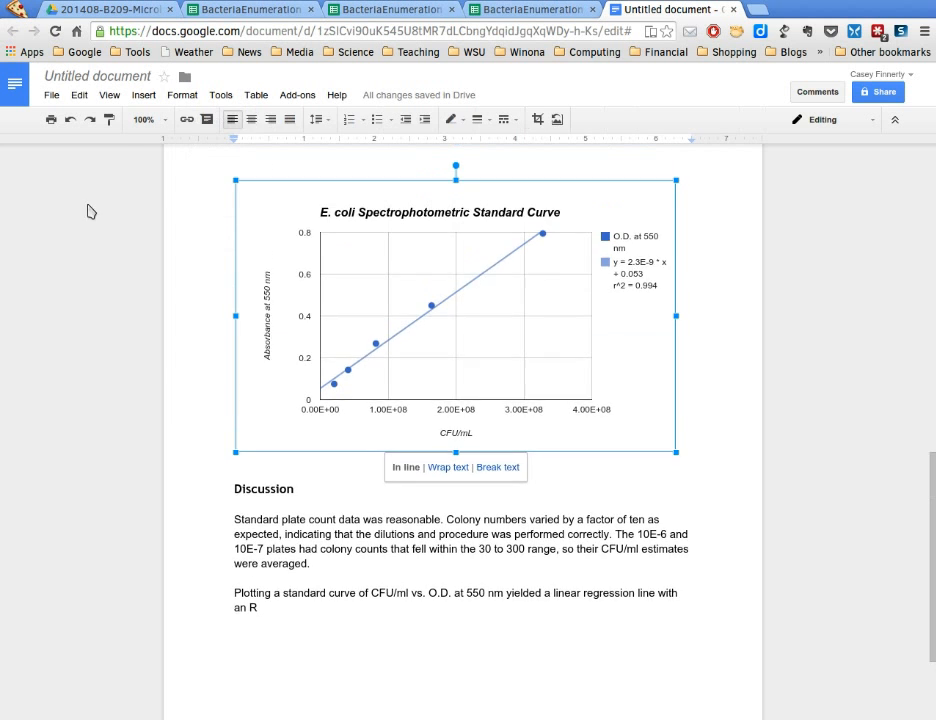
left_click(315, 628)
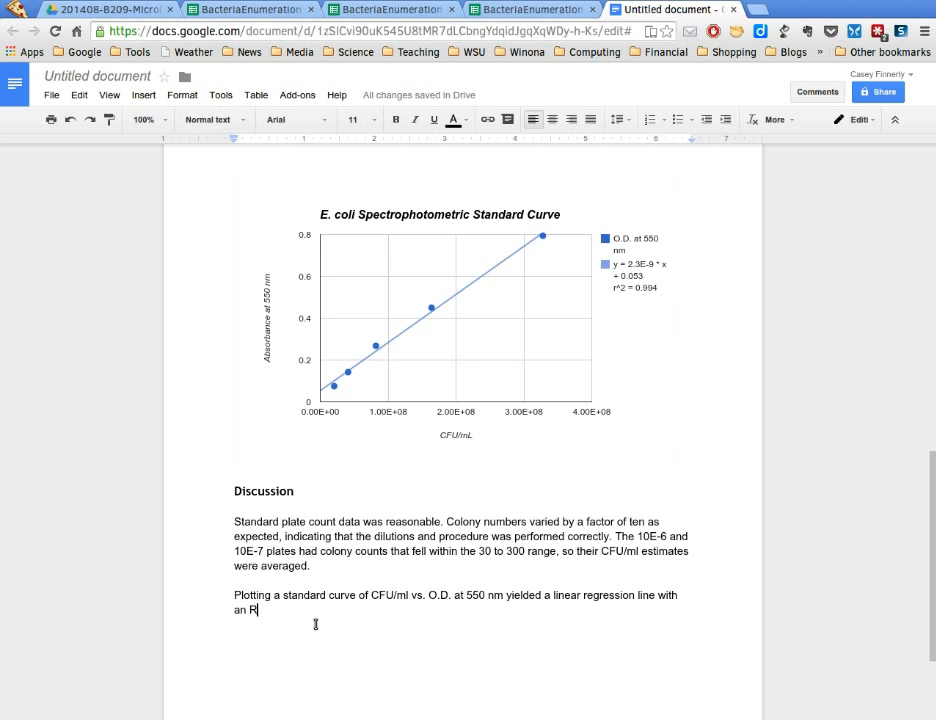
Add a superscript 2 after the R, clear the formatting and continue the sentence with "value of".
left_click(182, 95)
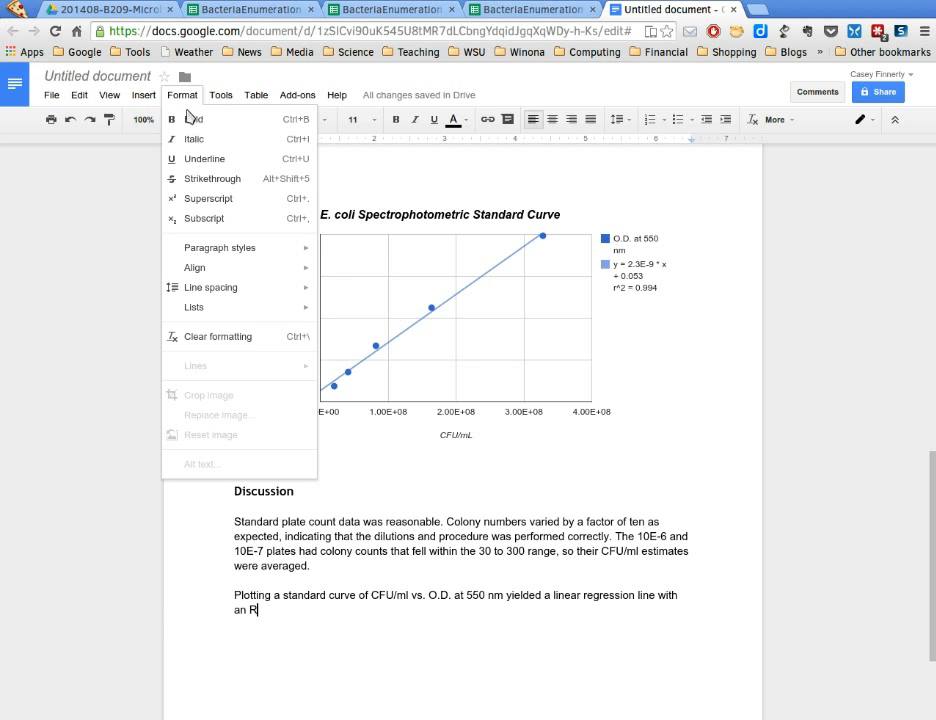
left_click(199, 206)
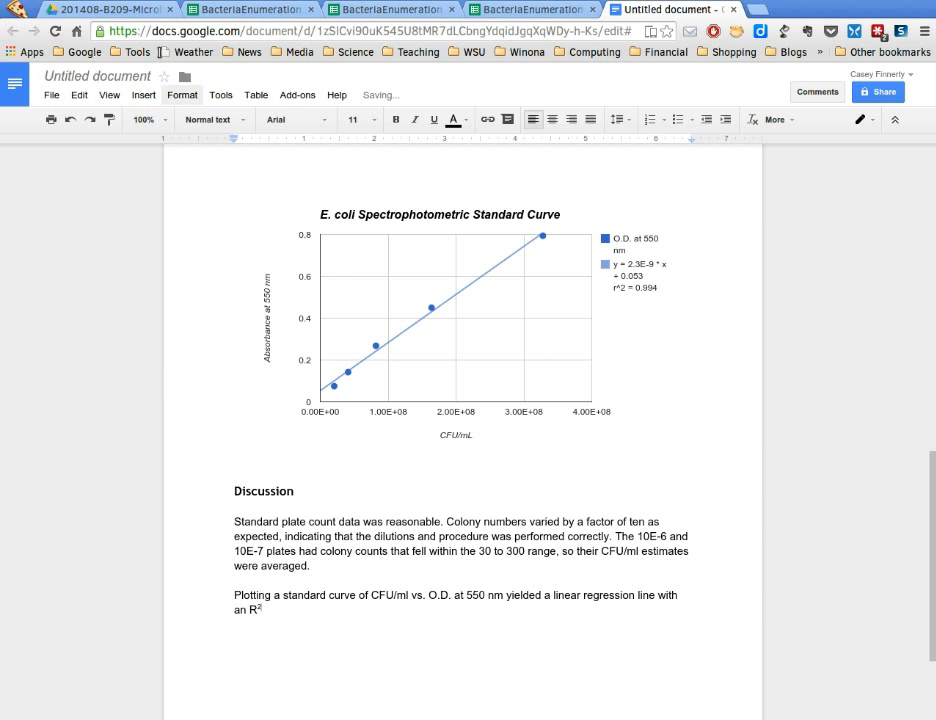
left_click(182, 95)
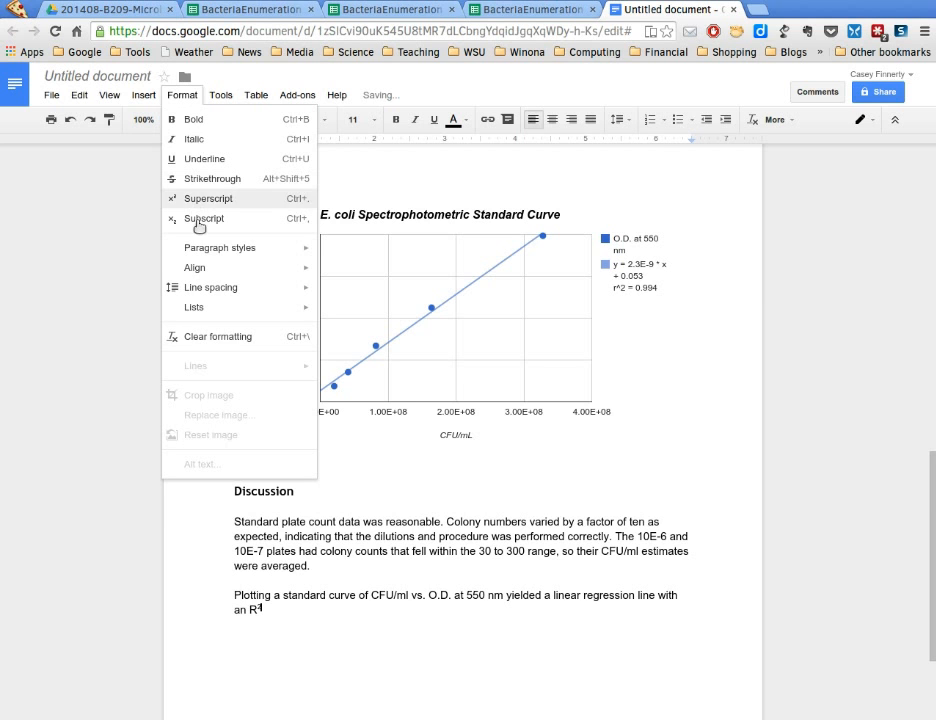
left_click(193, 342)
type("value of ")
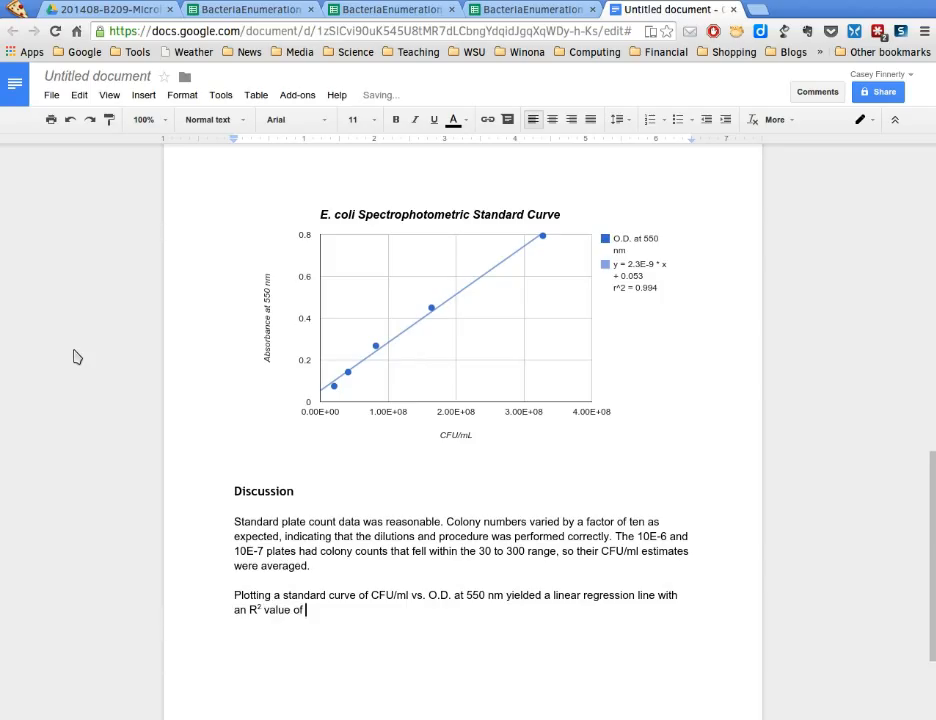
Complete the sentence with "0.994, which demonstrates that the data fits the regression line quite well".
type("0.994, which")
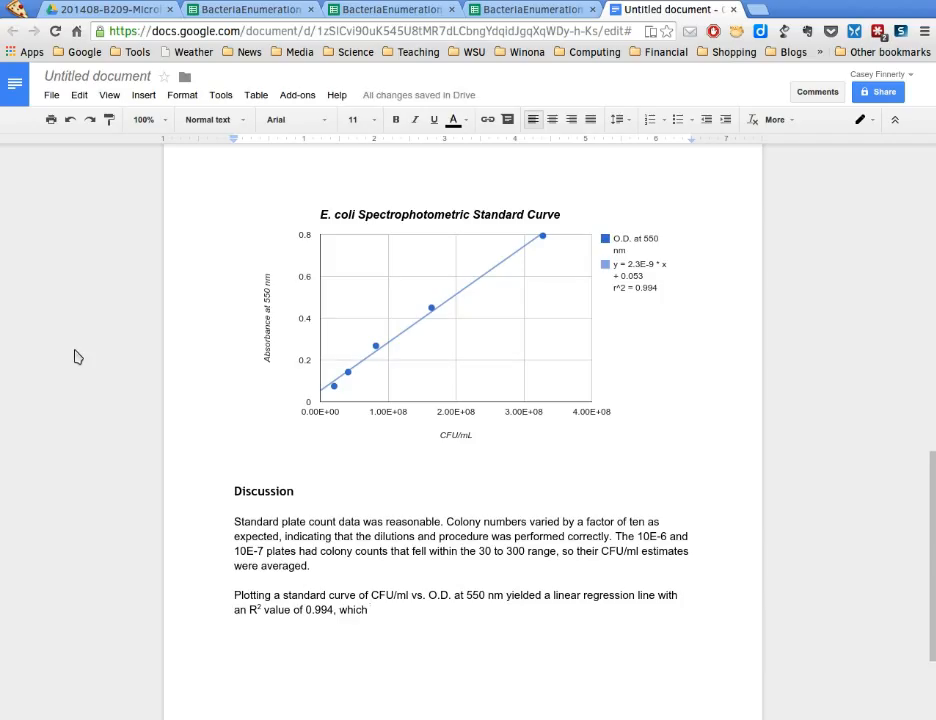
type(" demonstrate")
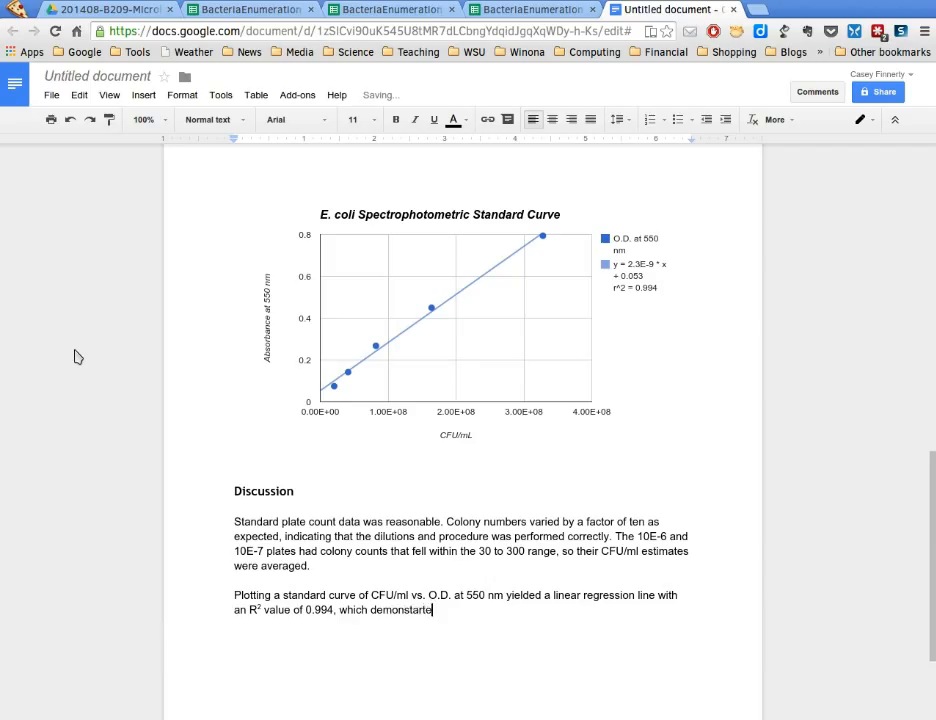
type("d teh")
key("BackSpace")
key("BackSpace")
key("BackSpace")
type("hat the data ")
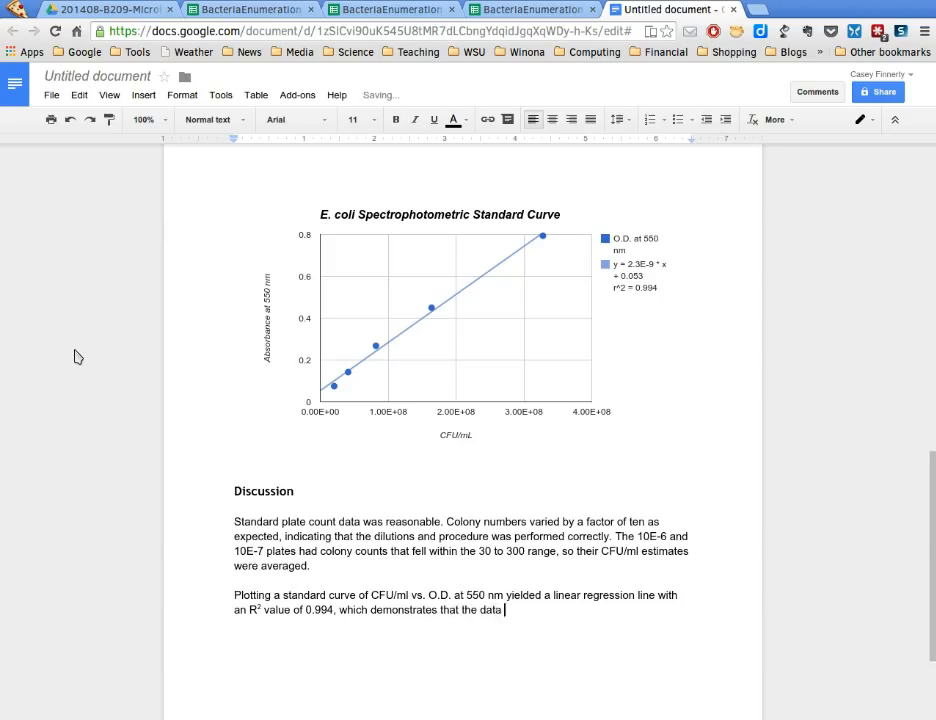
type("fits the regression ")
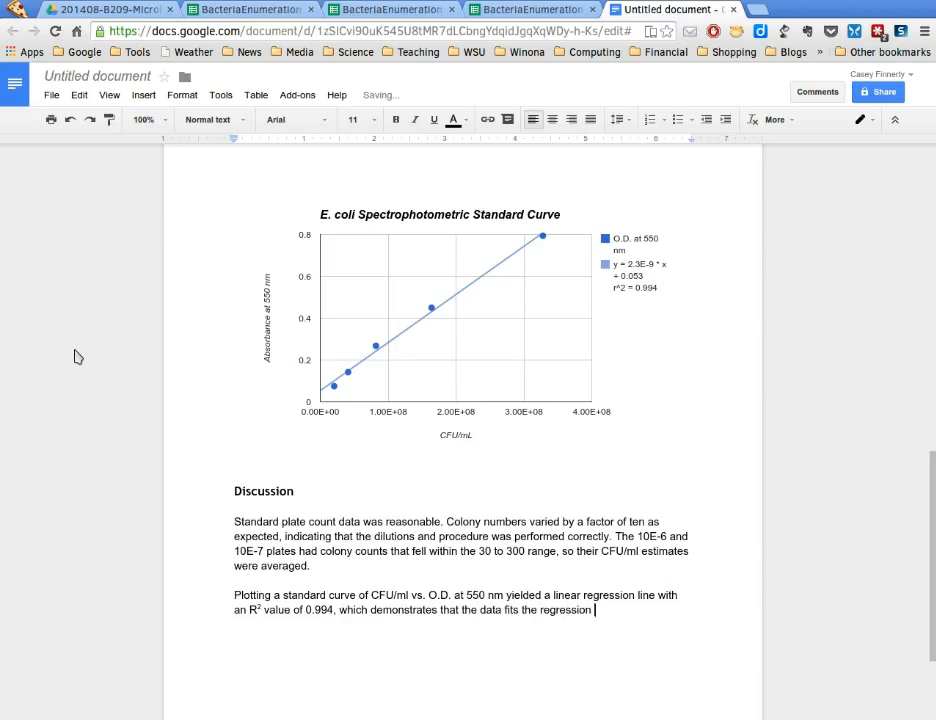
type("lin e quite well")
End the discussion with "This standard curve could reliably be used to estimate bacterial density in a broth culture." and a new line.
type(". This stand")
type("ard")
type(" cur")
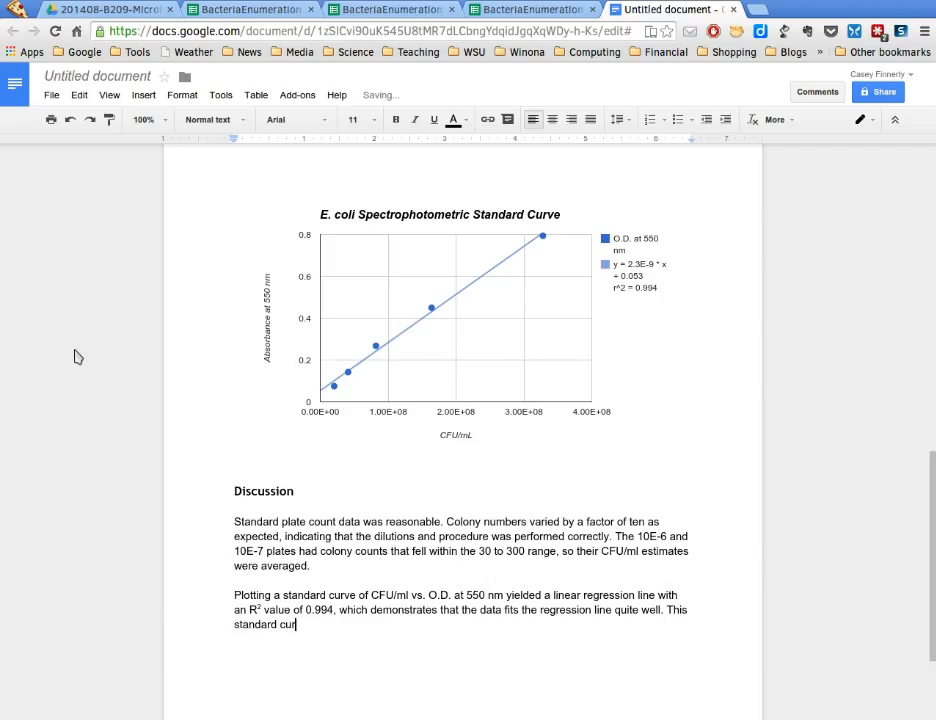
type("ve could relibable")
key("BackSpace")
key("BackSpace")
key("BackSpace")
key("BackSpace")
key("BackSpace")
type("ab")
key("BackSpace")
key("BackSpace")
type("ialbly")
key("BackSpace")
key("BackSpace")
key("BackSpace")
type("bly be used ")
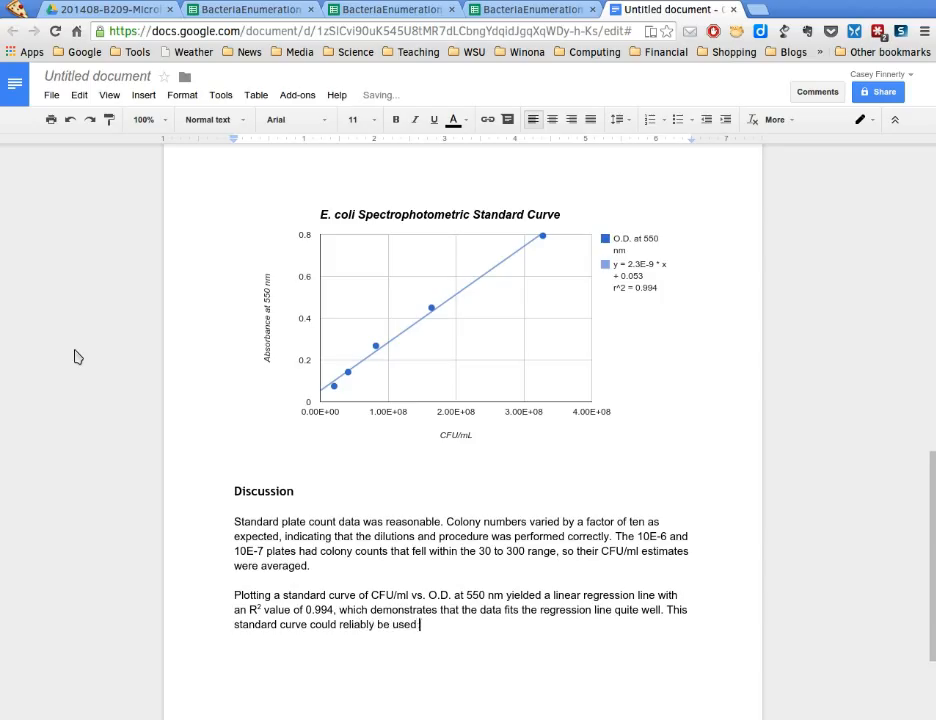
type("to estimate bacterial ")
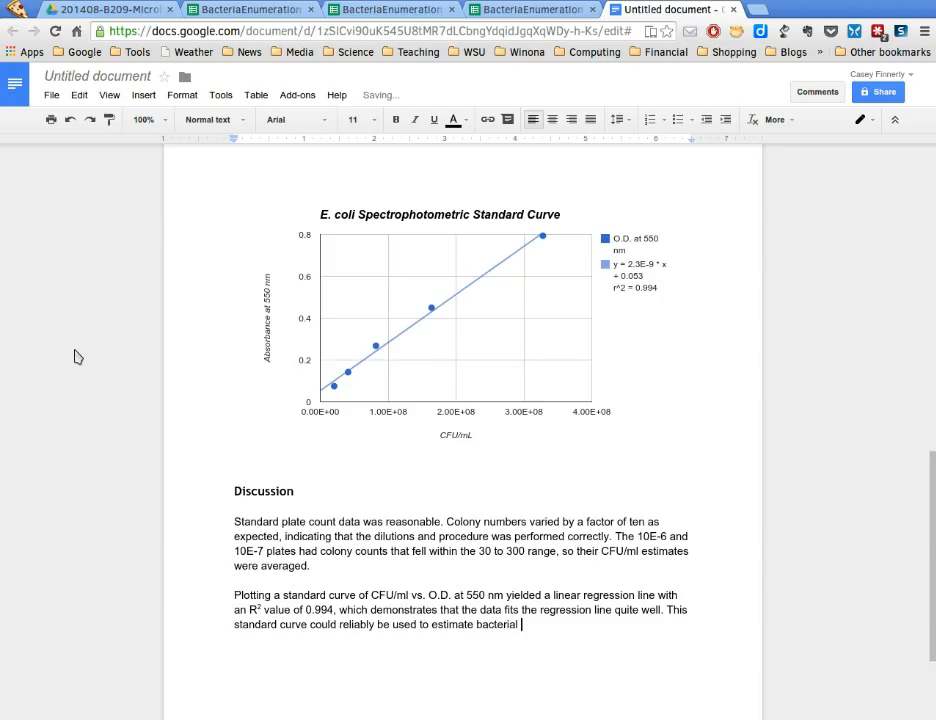
type("density in a broth culture.")
key("Return")
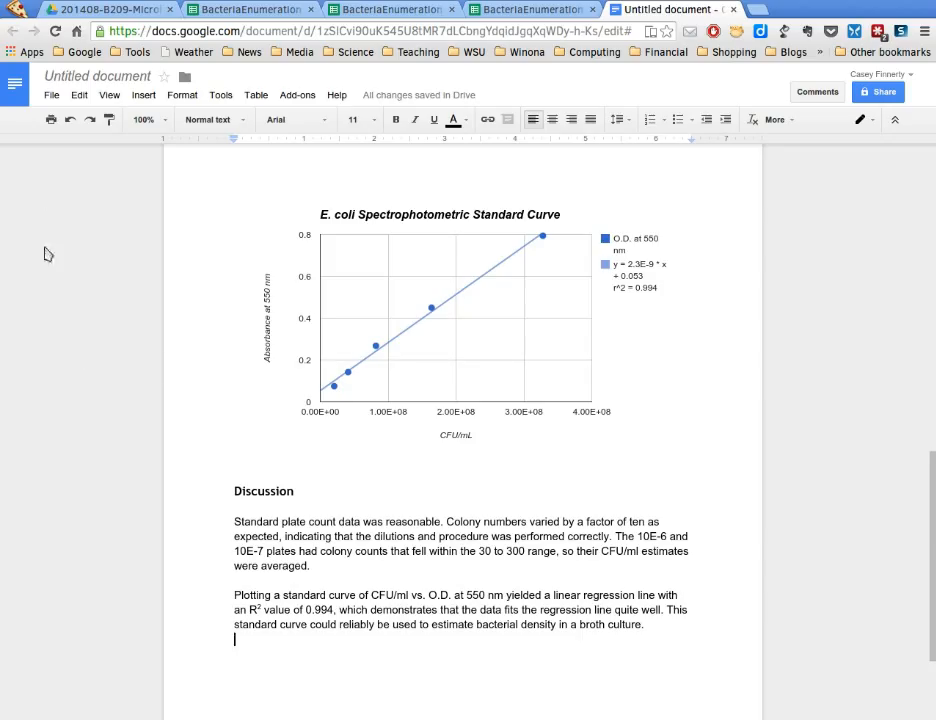
Review the whole report, including its data table, standard curve chart and discussion.
scroll(508, 392, "up", 15)
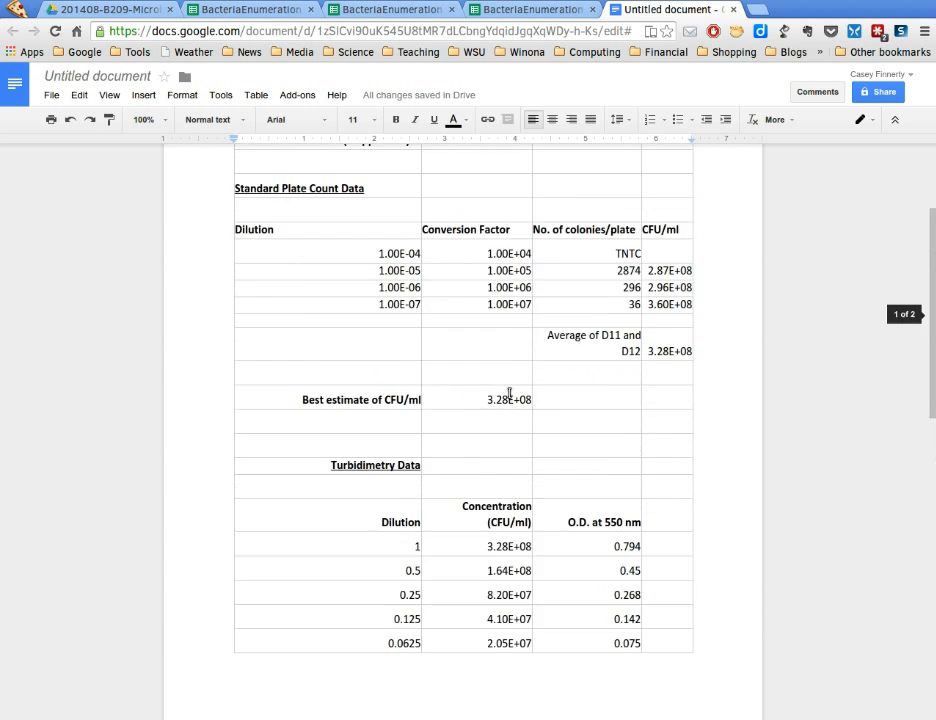
scroll(509, 392, "down", 15)
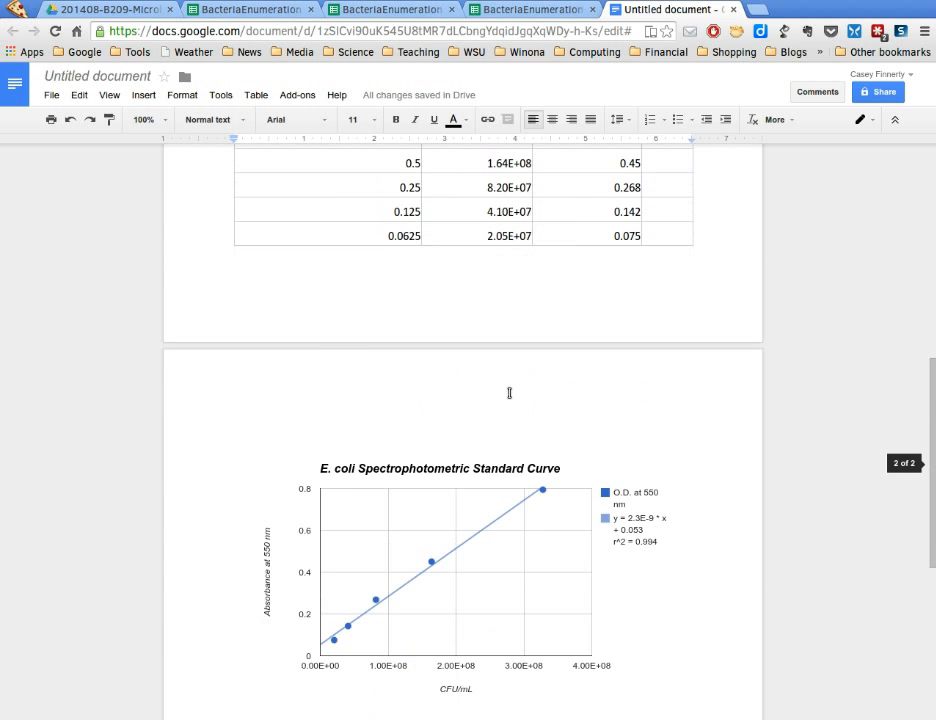
scroll(509, 392, "down", 3)
scroll(509, 392, "up", 9)
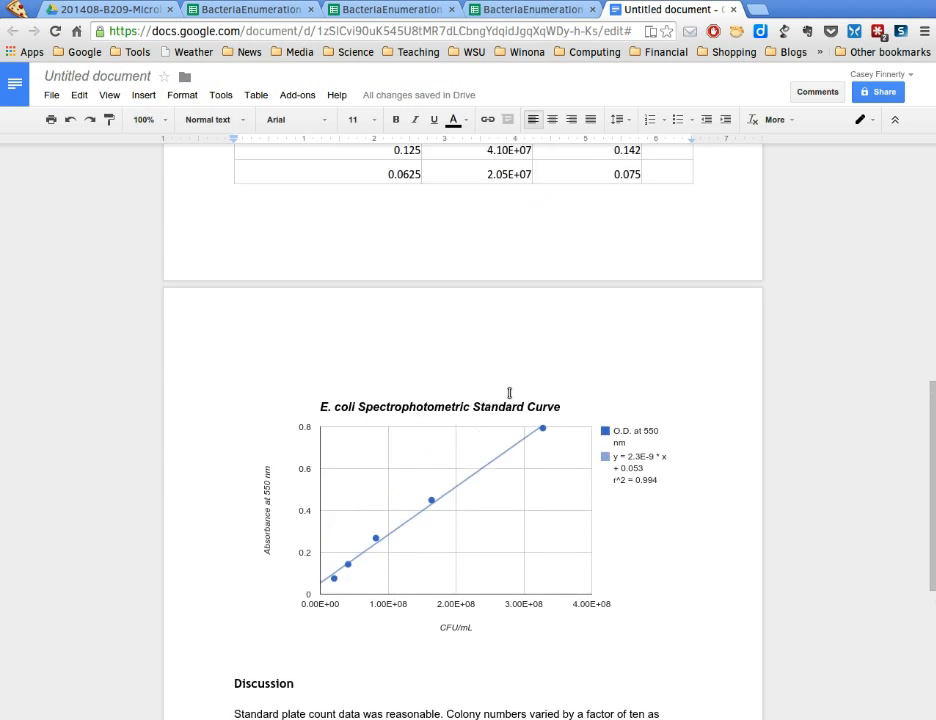
scroll(509, 392, "up", 3)
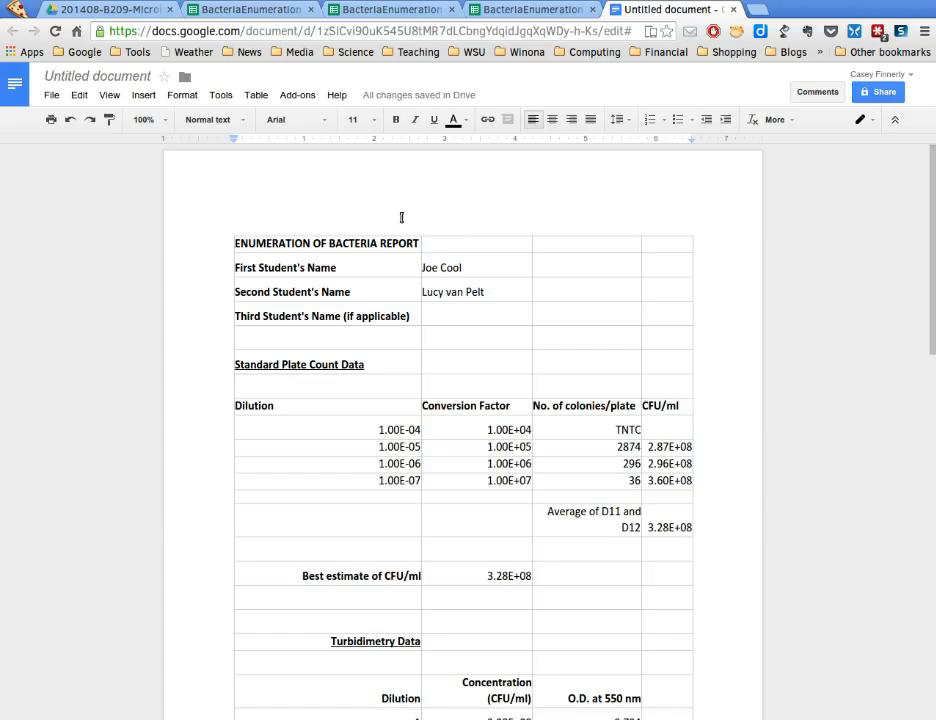
Rename the document to "Bacteria Enumeration Report - " followed by the author's first initial and surname.
left_click(96, 97)
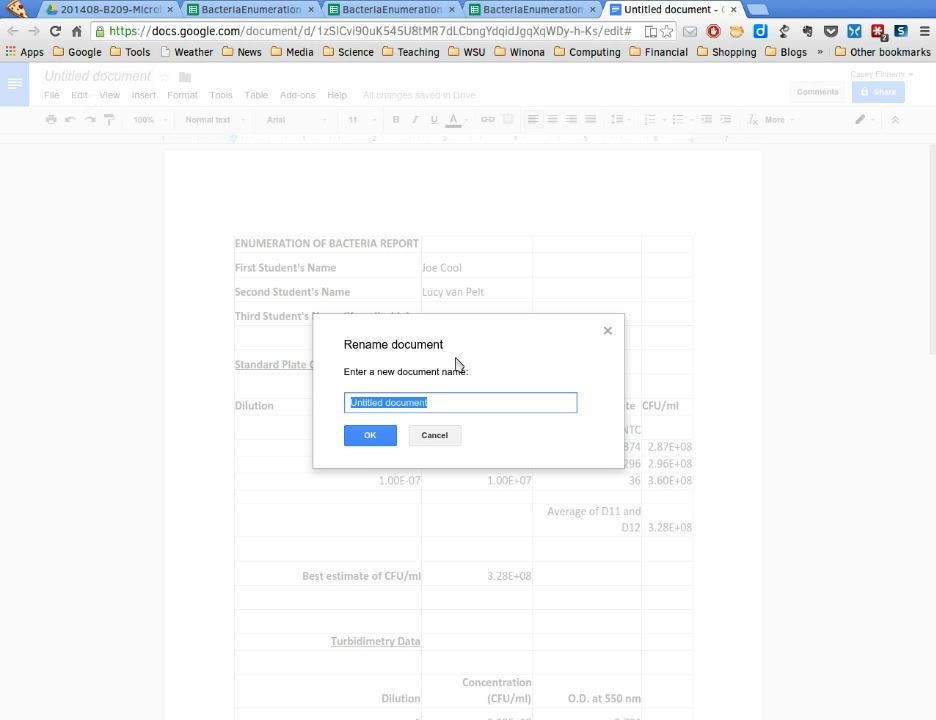
type("Enumeration")
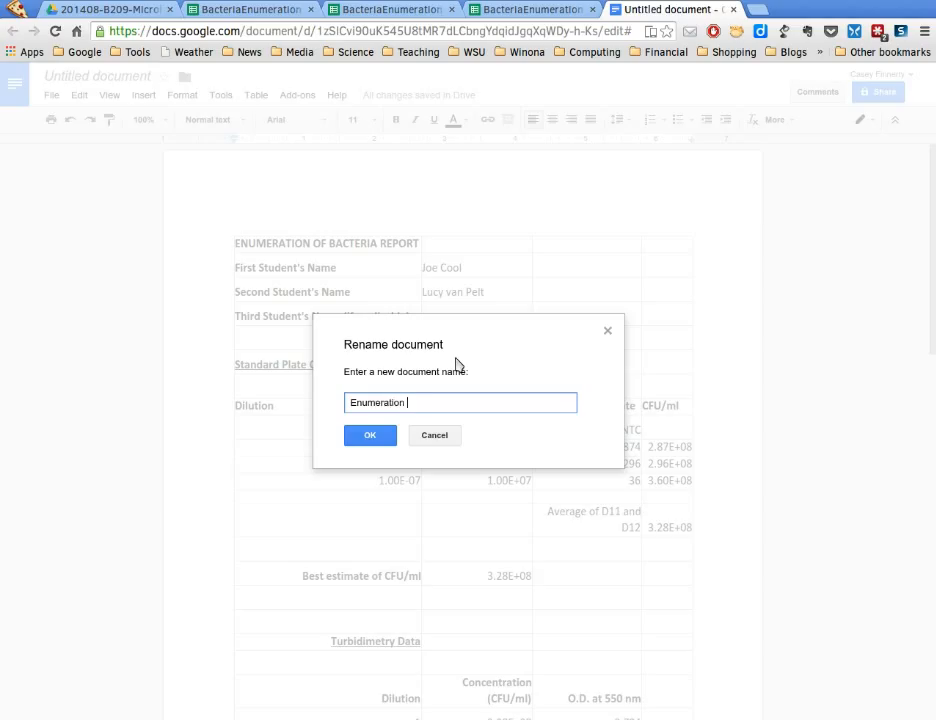
key("BackSpace")
key("BackSpace")
key("BackSpace")
key("BackSpace")
key("BackSpace")
key("BackSpace")
key("BackSpace")
key("BackSpace")
key("BackSpace")
key("BackSpace")
key("BackSpace")
key("BackSpace")
type("Bac")
key("BackSpace")
key("BackSpace")
key("BackSpace")
type("Bacteria Enumeration Report")
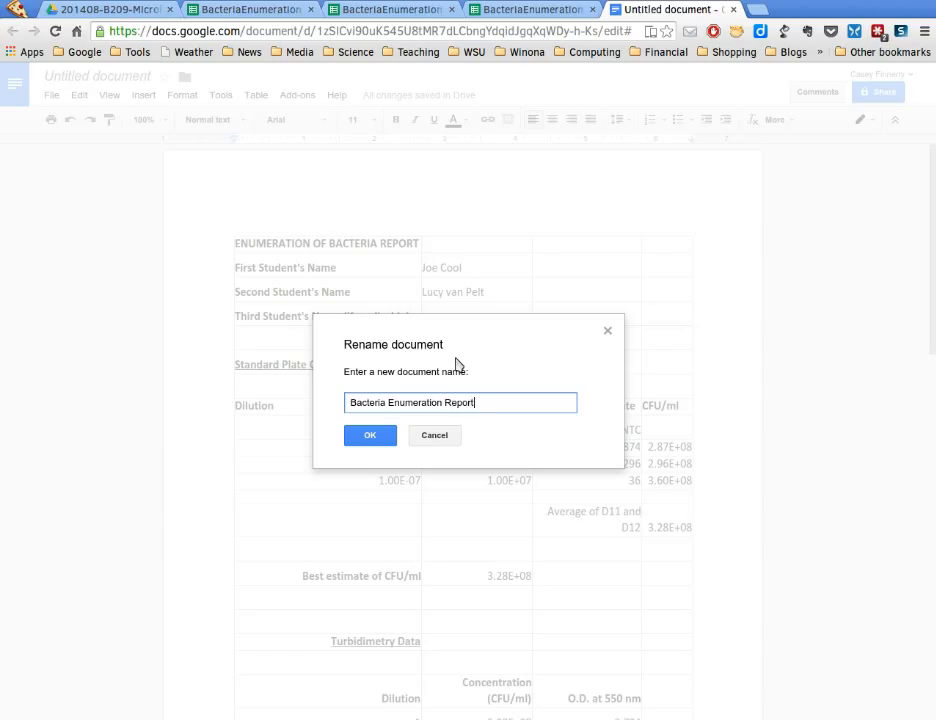
type(" - CFinnerty")
left_click(388, 440)
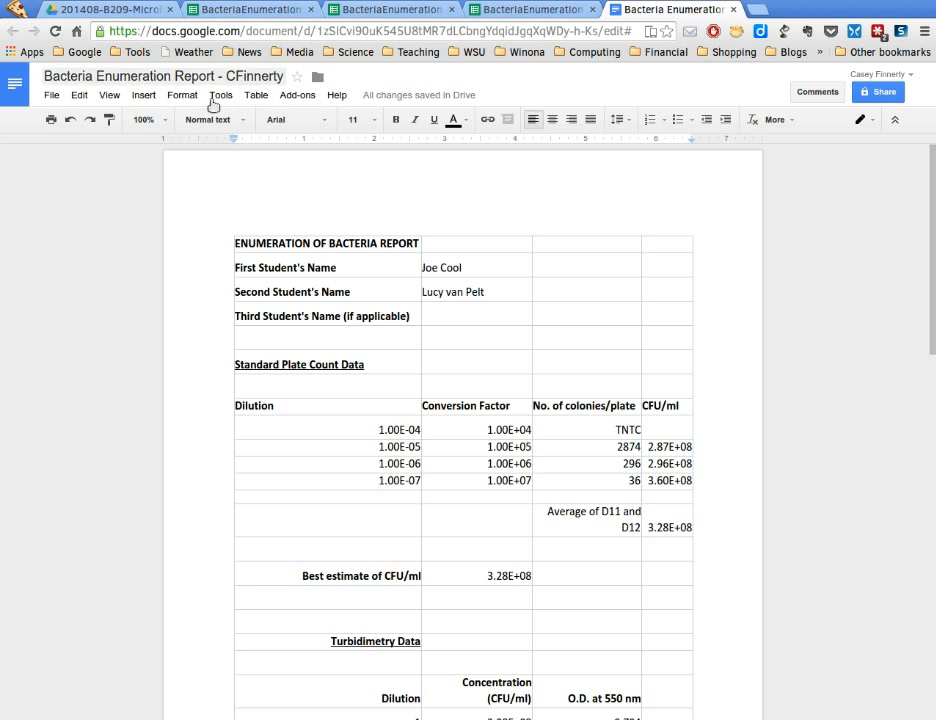
Download the report as a Microsoft Word (.docx) file.
left_click(51, 95)
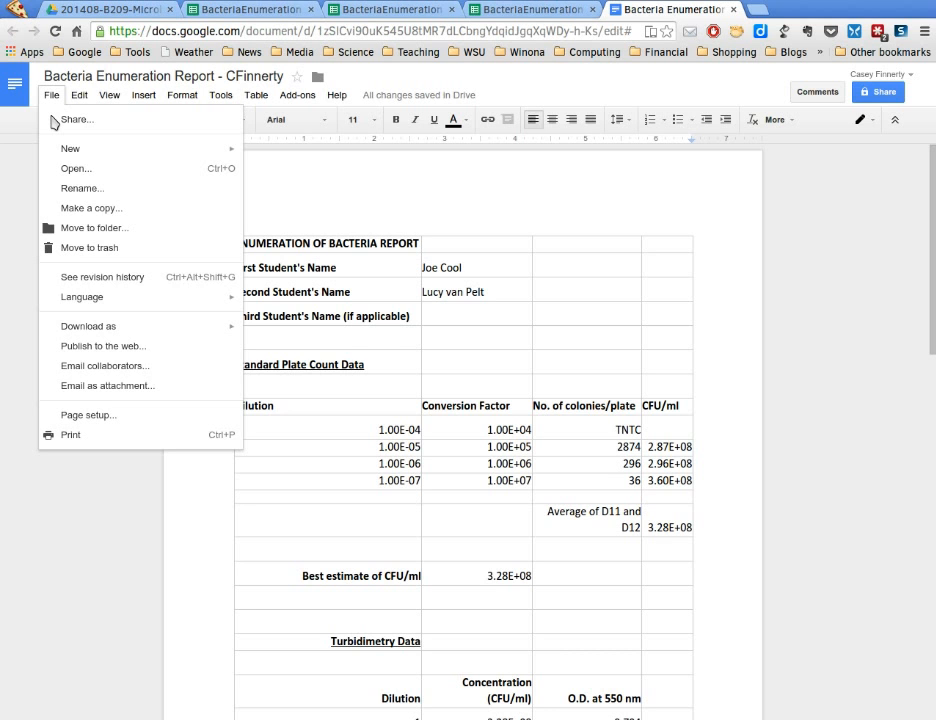
mouse_move(88, 328)
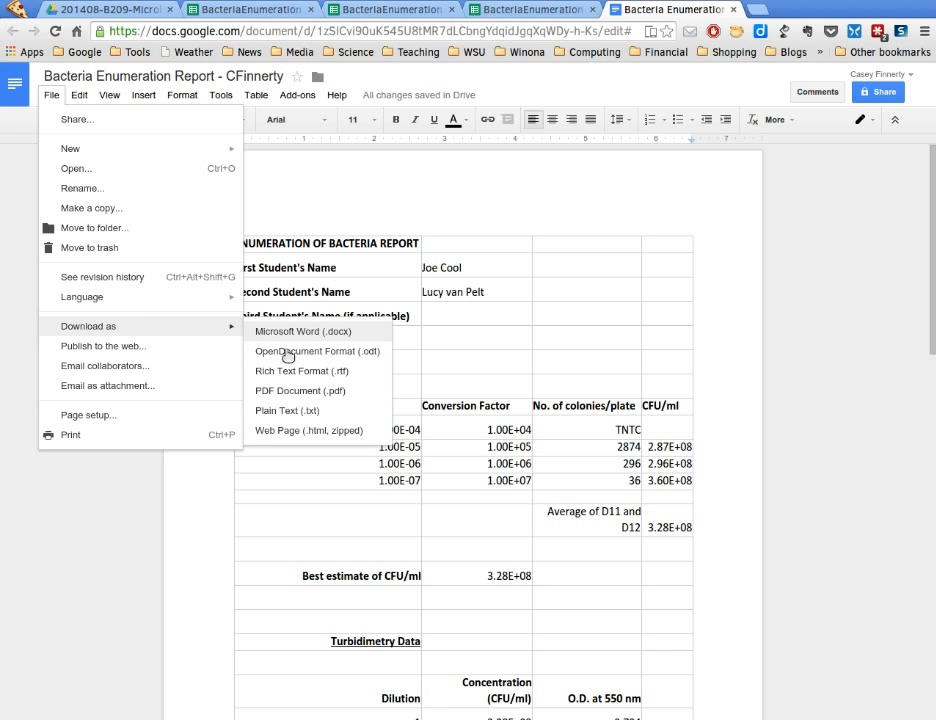
left_click(286, 340)
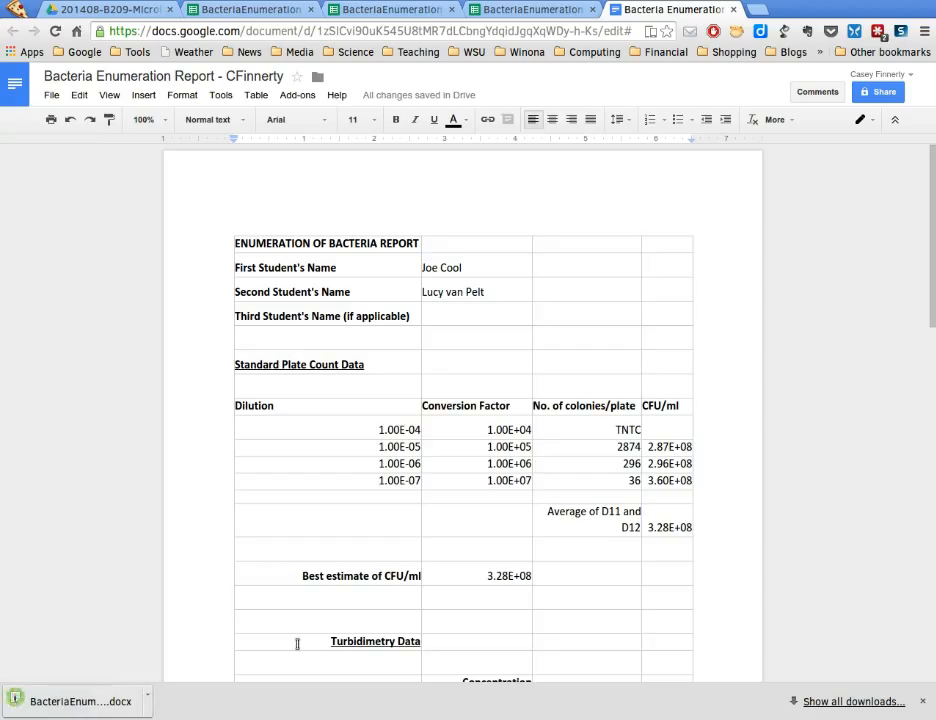